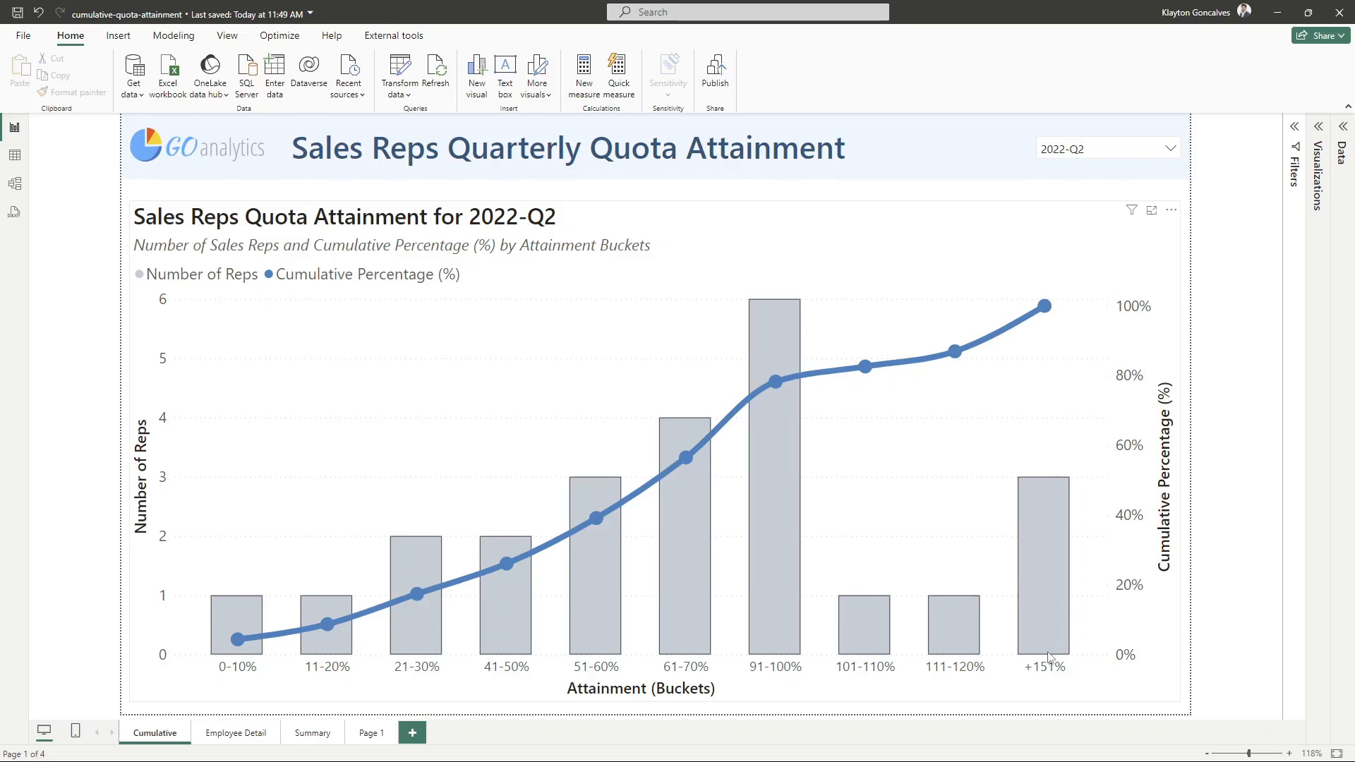
Open the report's data in the Power Query editor
mouse_move(1065, 593)
mouse_move(792, 548)
mouse_move(788, 515)
mouse_move(333, 644)
mouse_move(779, 385)
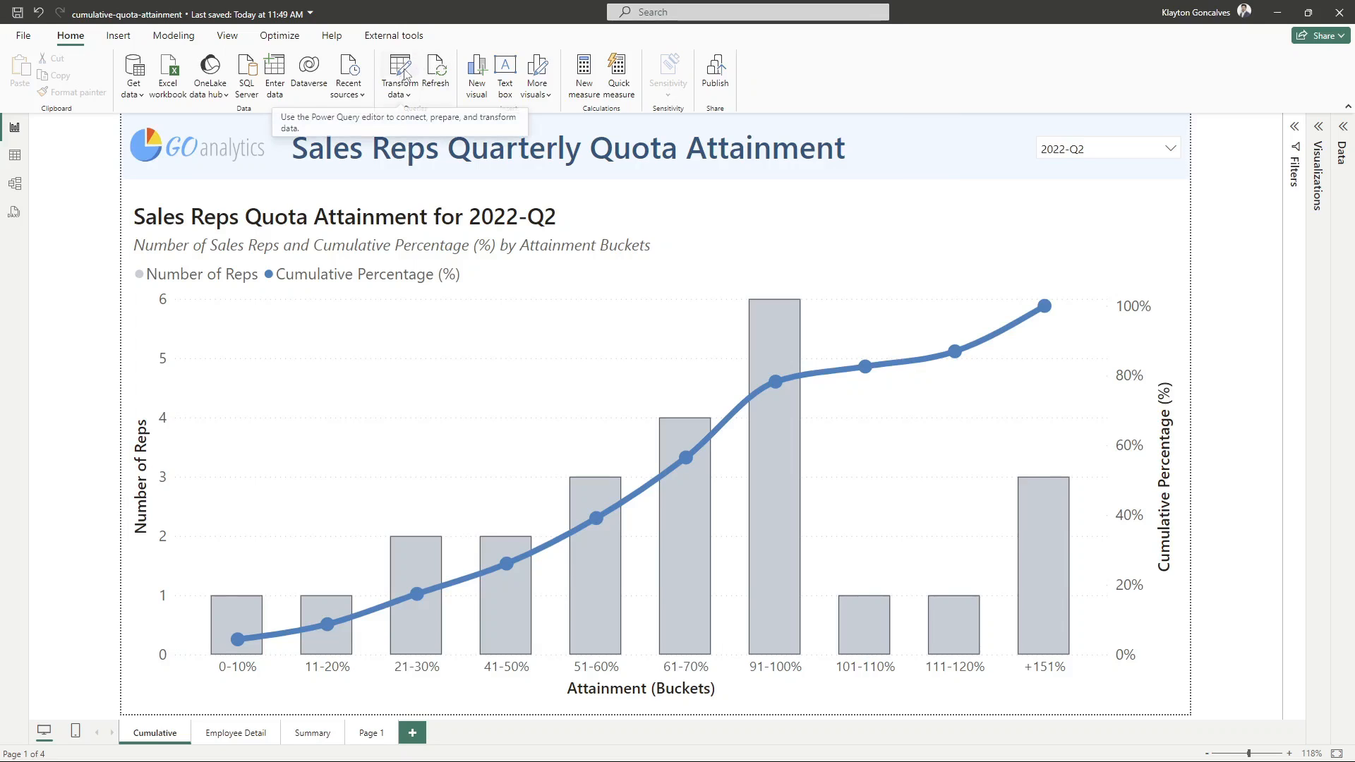
click(400, 67)
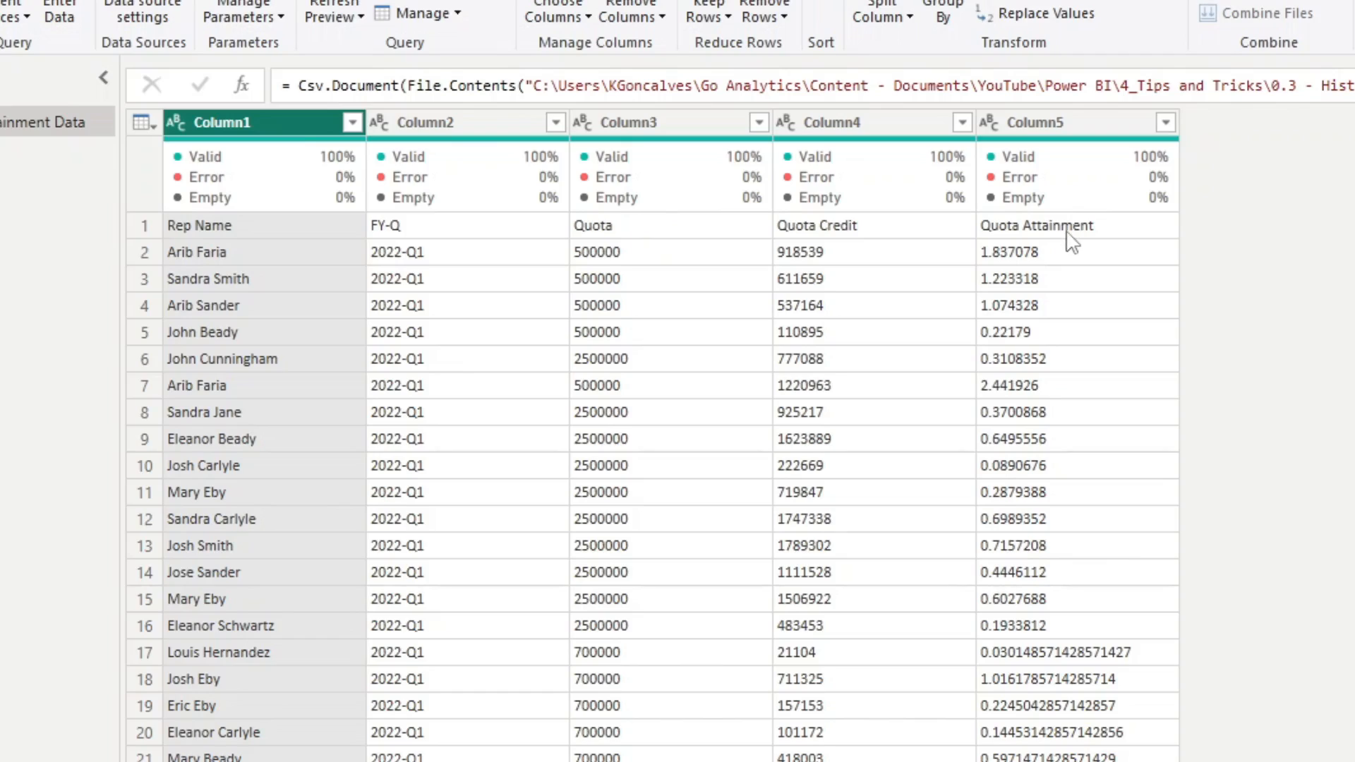
Review the query's Promoted Headers step and select its Changed Type step as the insertion point
mouse_move(1134, 209)
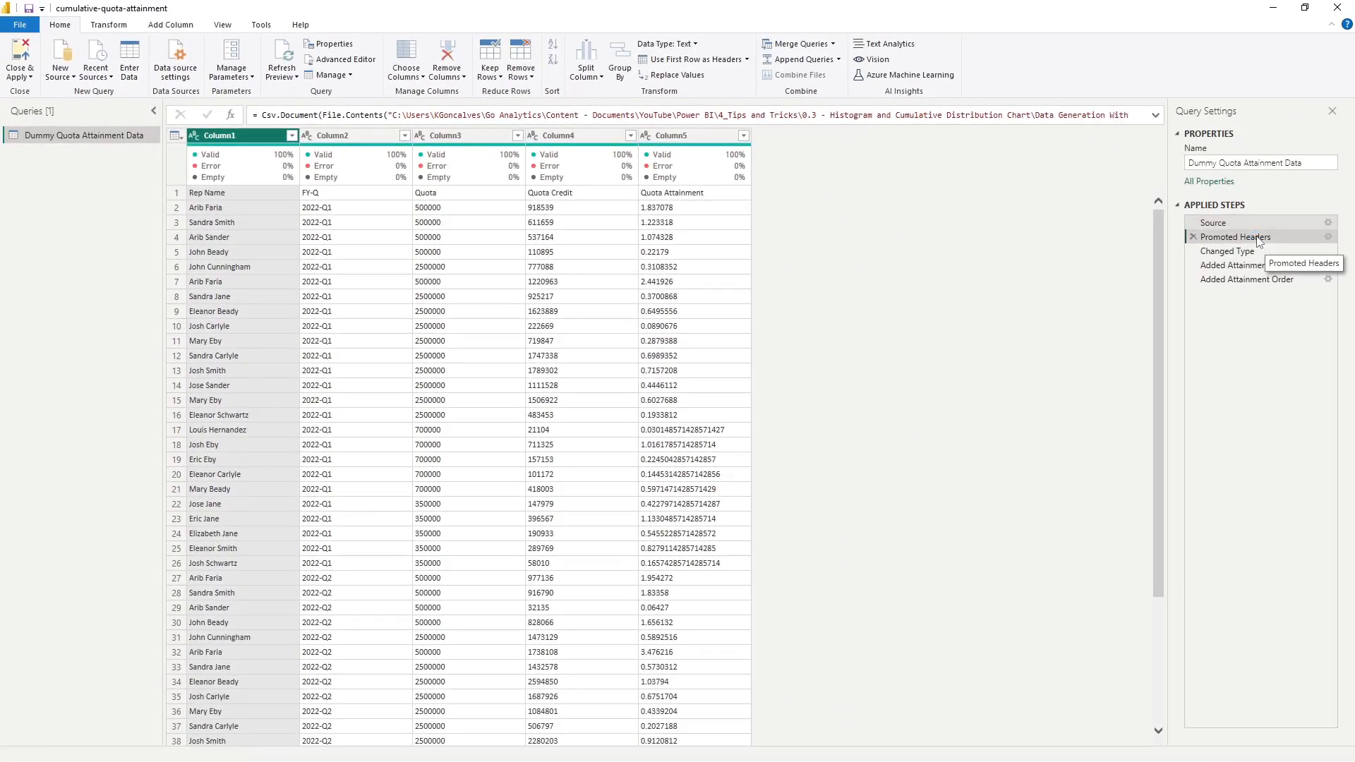
click(1260, 242)
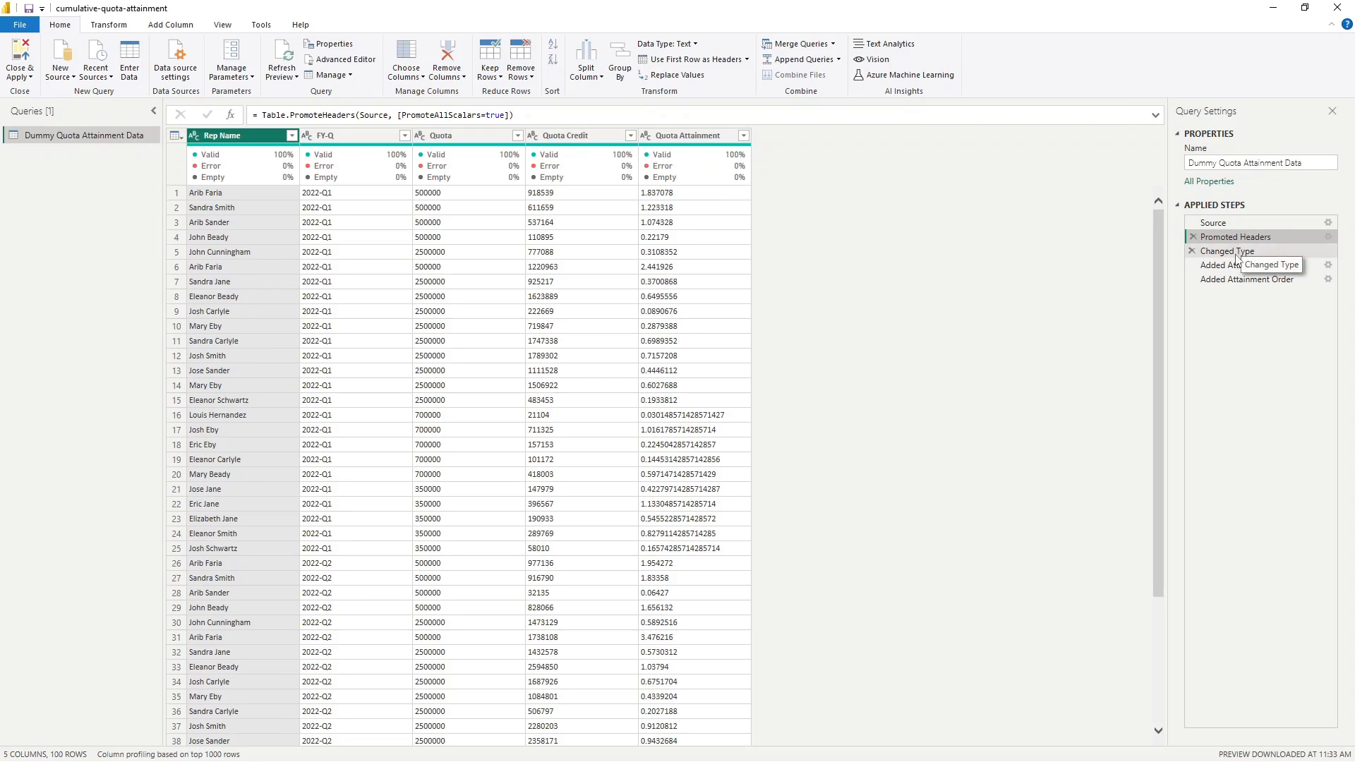
click(1230, 252)
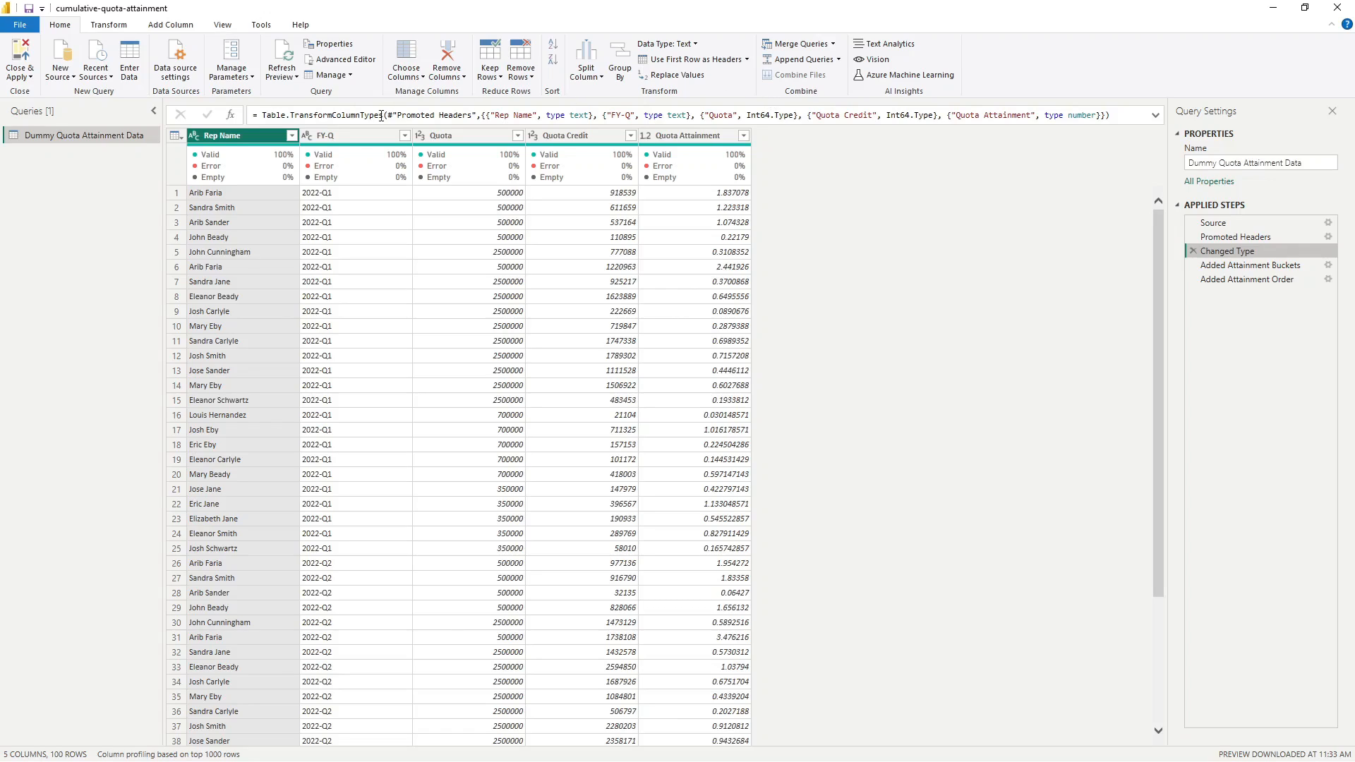
Start a custom column after the Changed Type step and name it Attainment Buckets
click(179, 27)
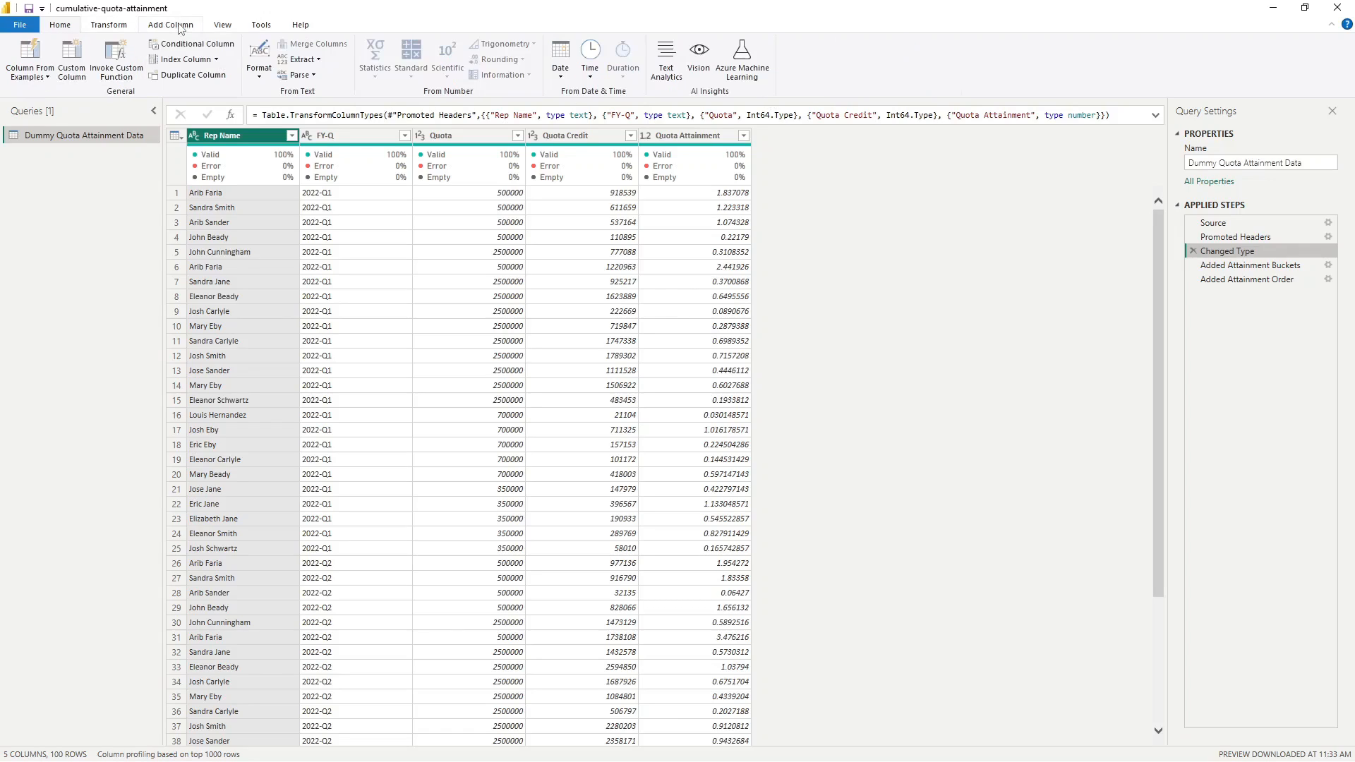
click(74, 62)
click(827, 422)
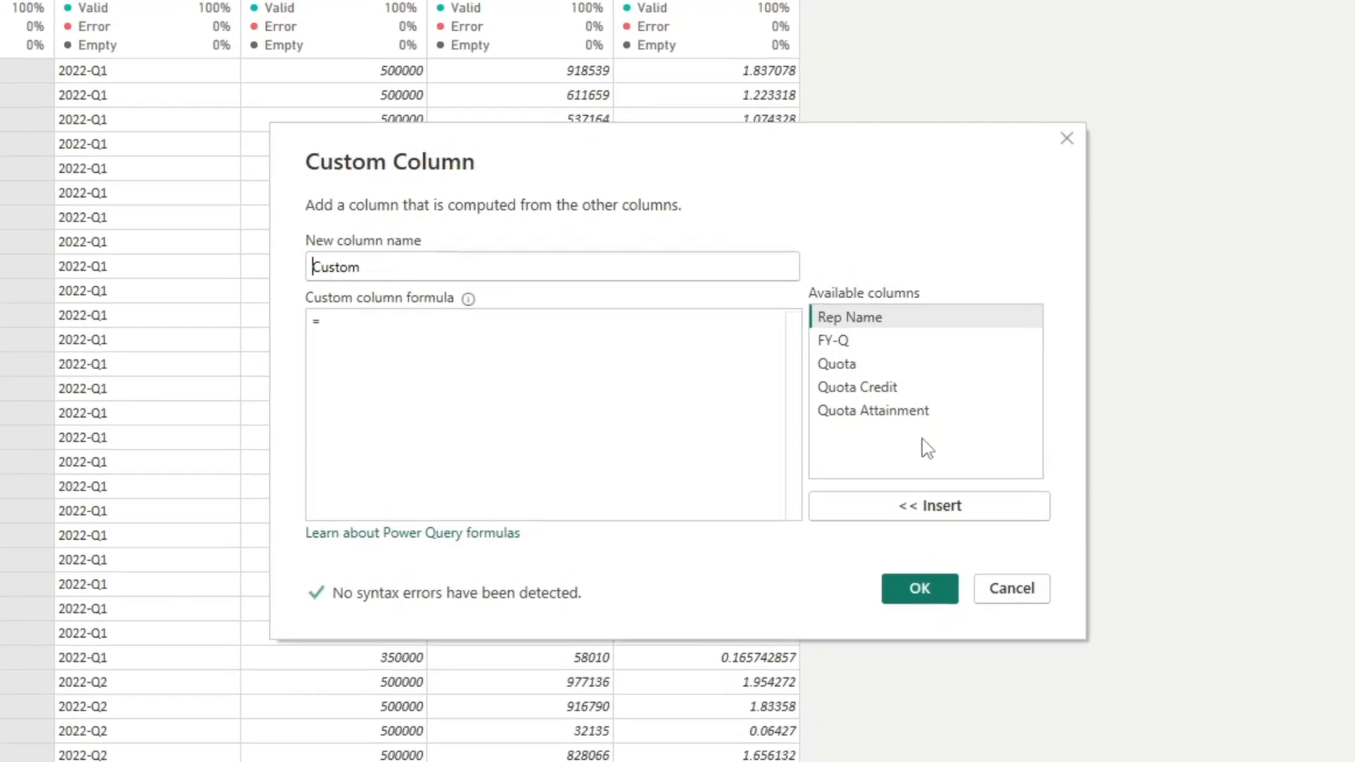
double_click(496, 259)
text(Attainme)
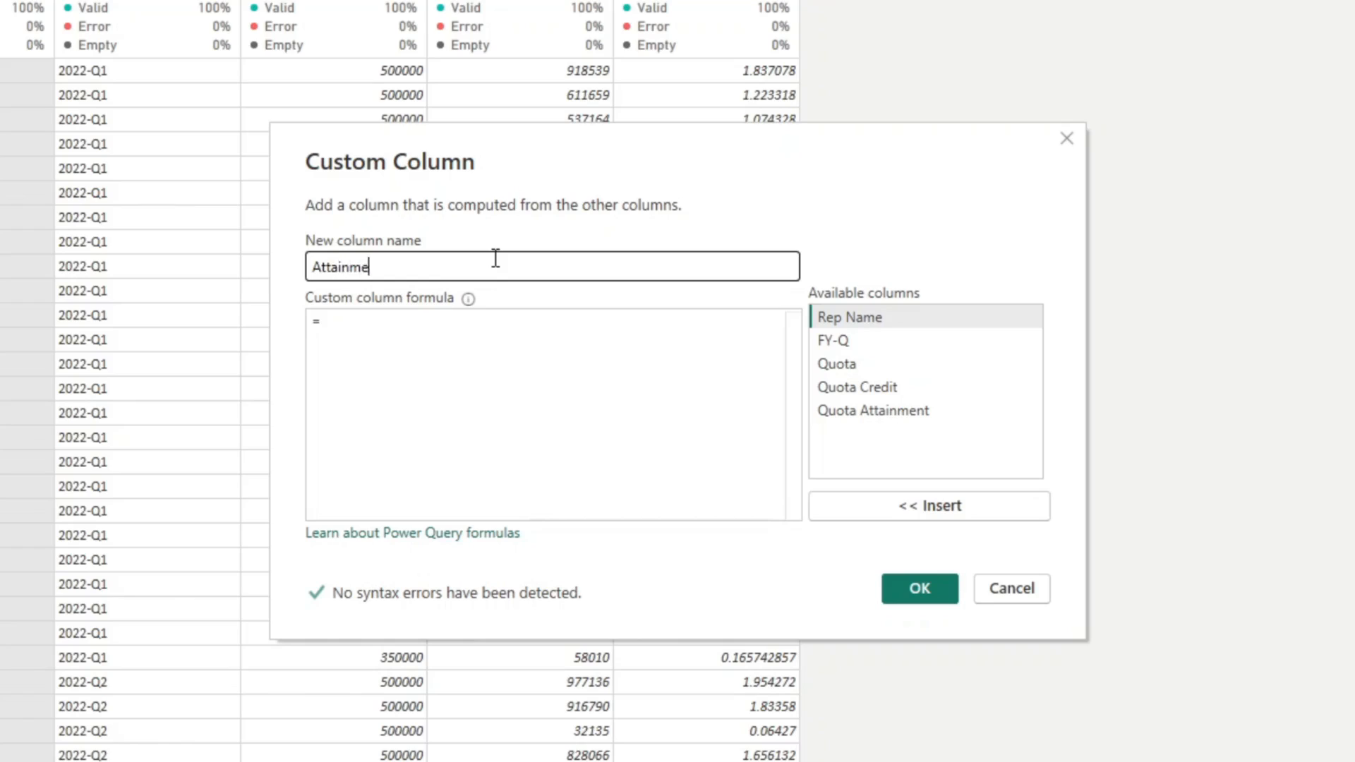
text(nt Buckets)
Enter the formula's first condition: if [Quota Attainment] <= 0.10 then "0-10%"
click(527, 324)
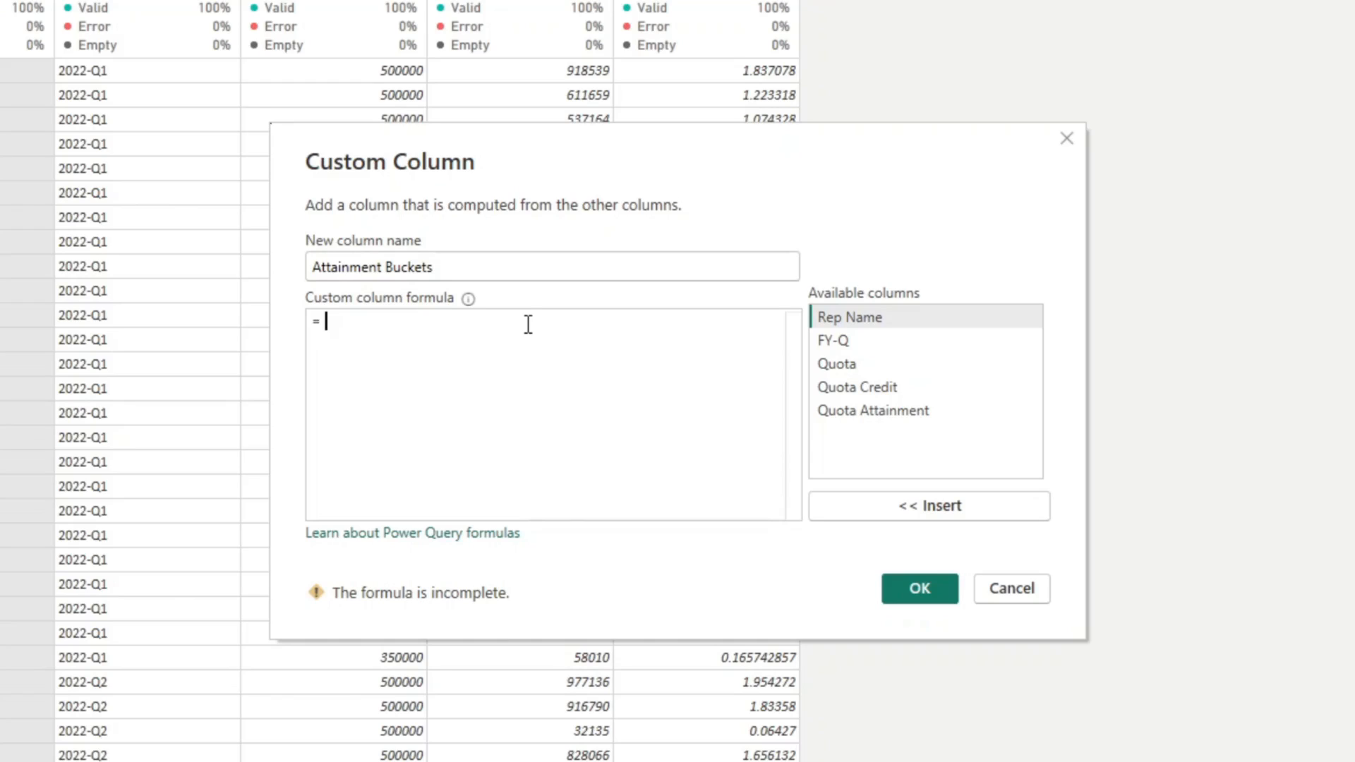
text(if)
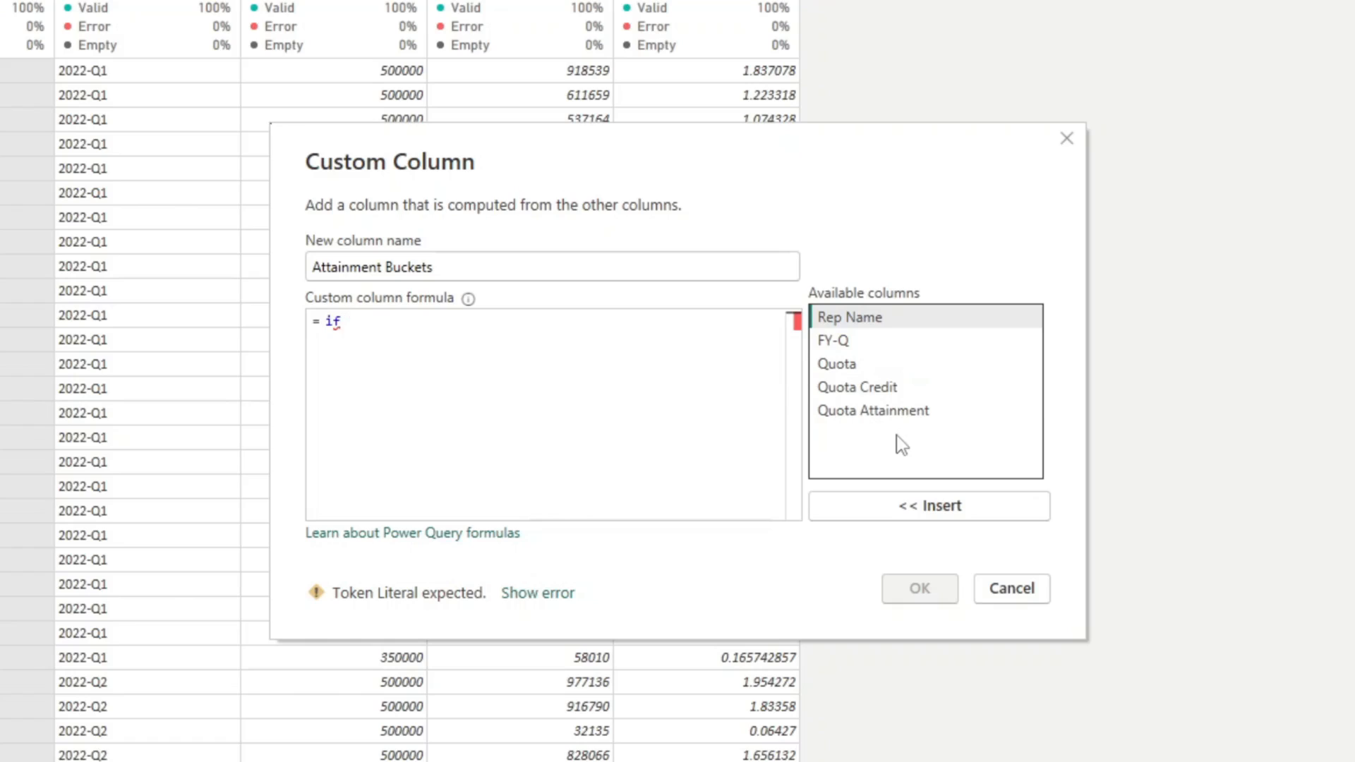
double_click(902, 415)
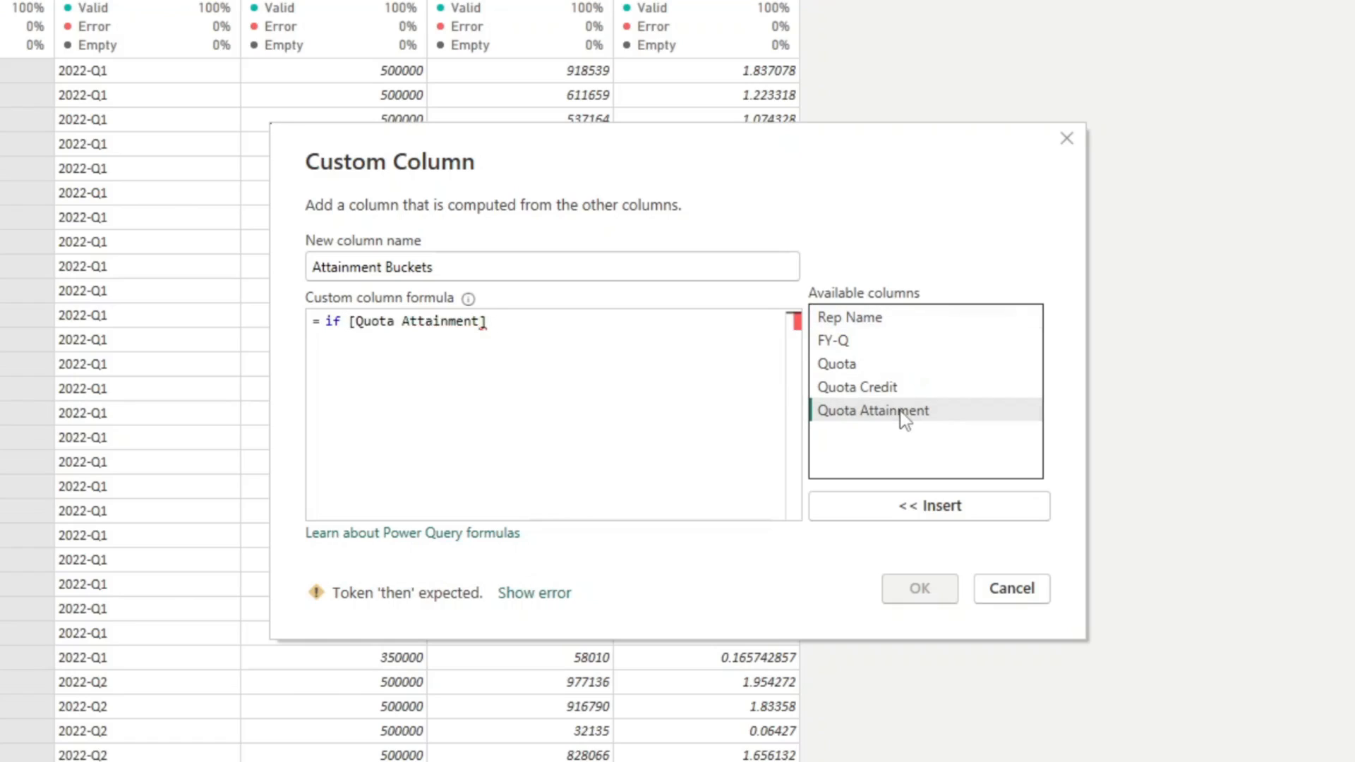
text(<= )
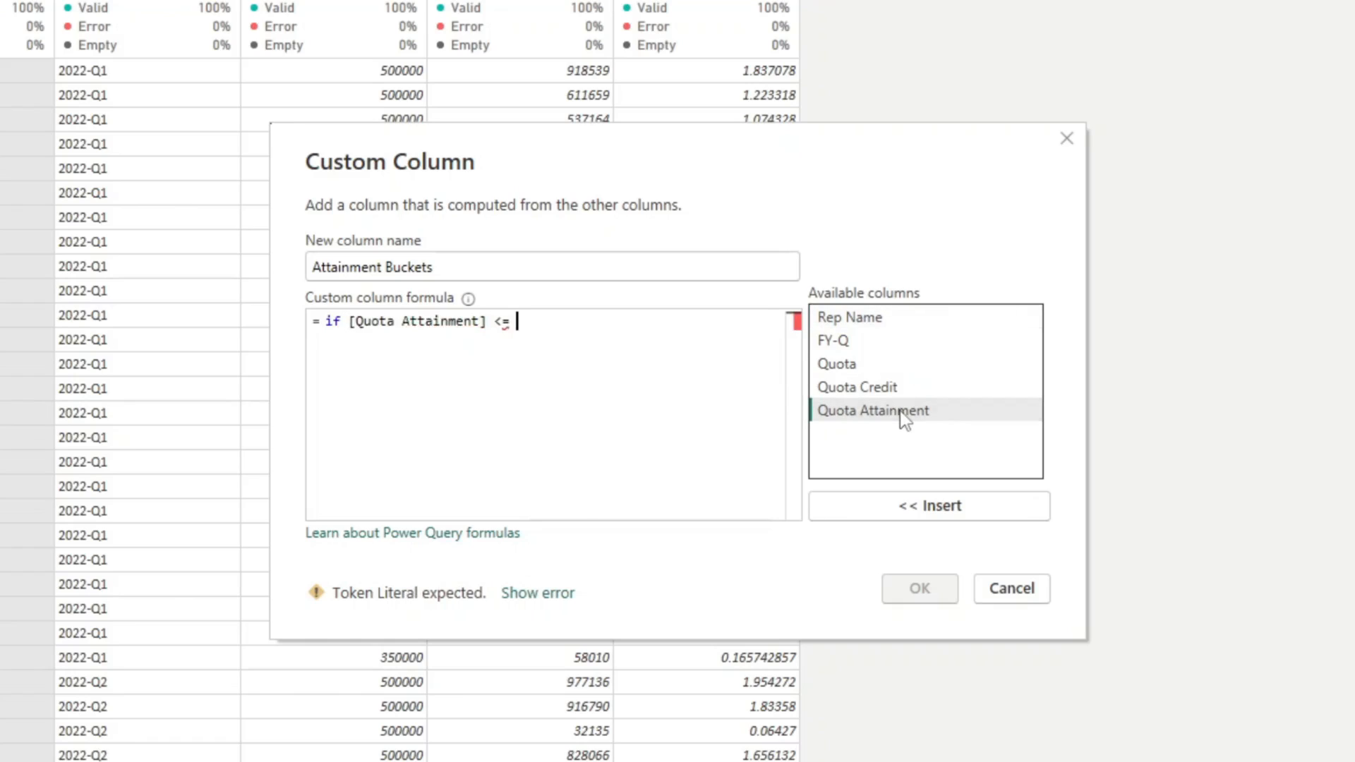
text(0.1)
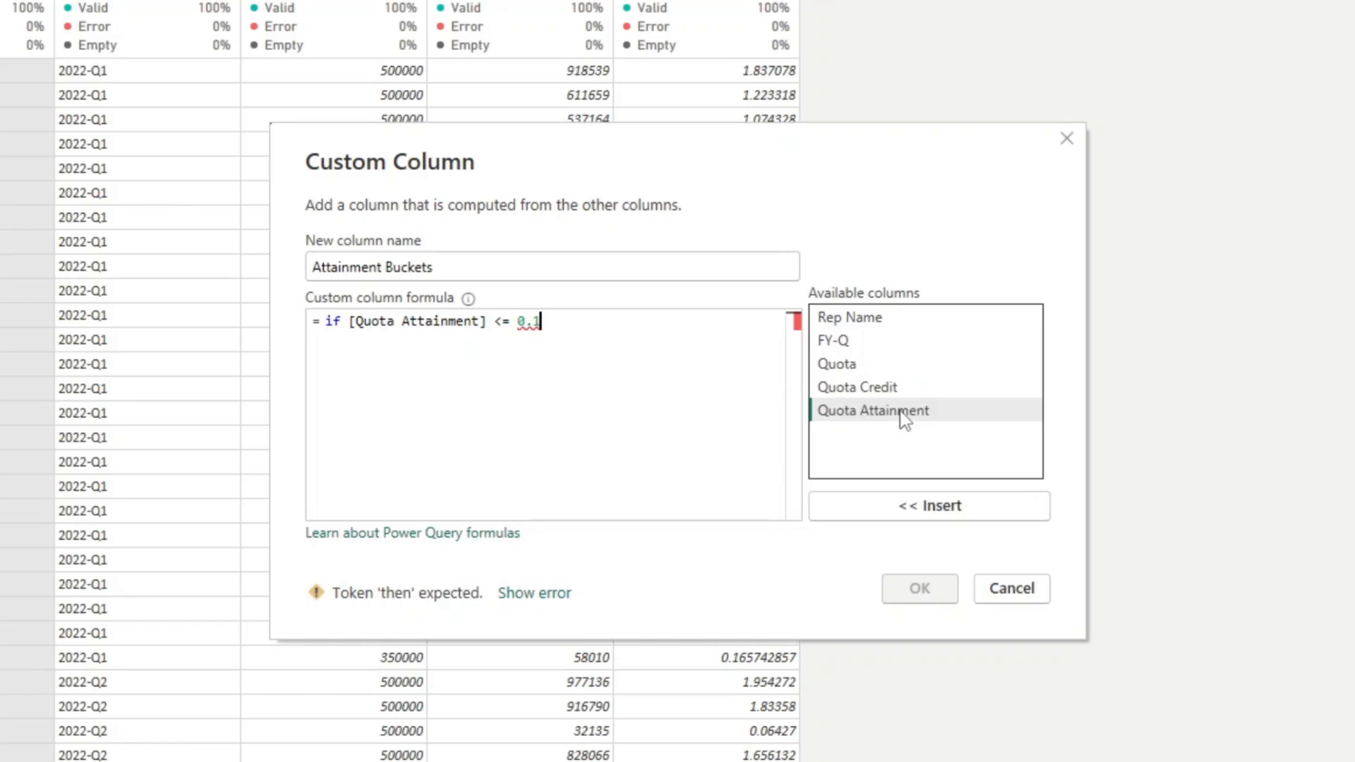
text(0 then ")
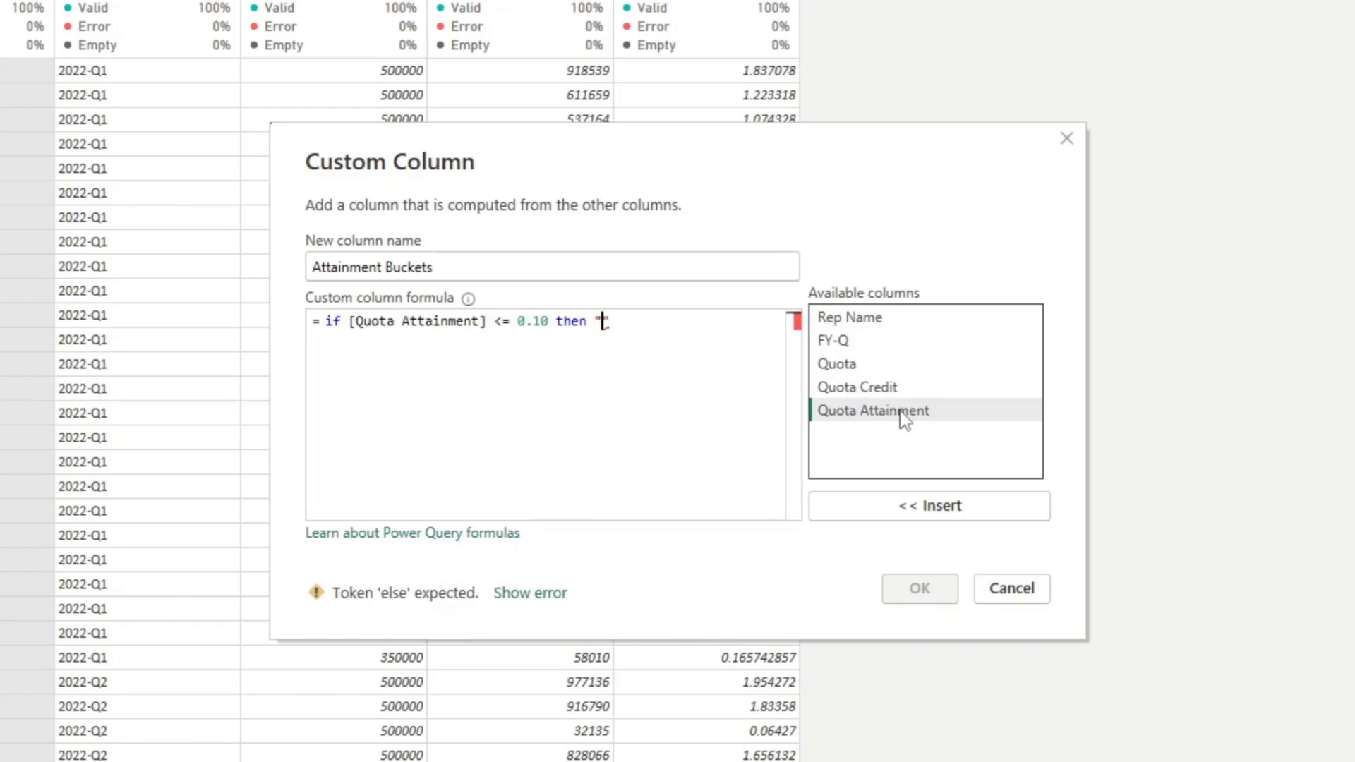
text(0-10%")
Add a second formula line: else if [Quota Attainment] <= 0.20 then "11-20%"
text(else if)
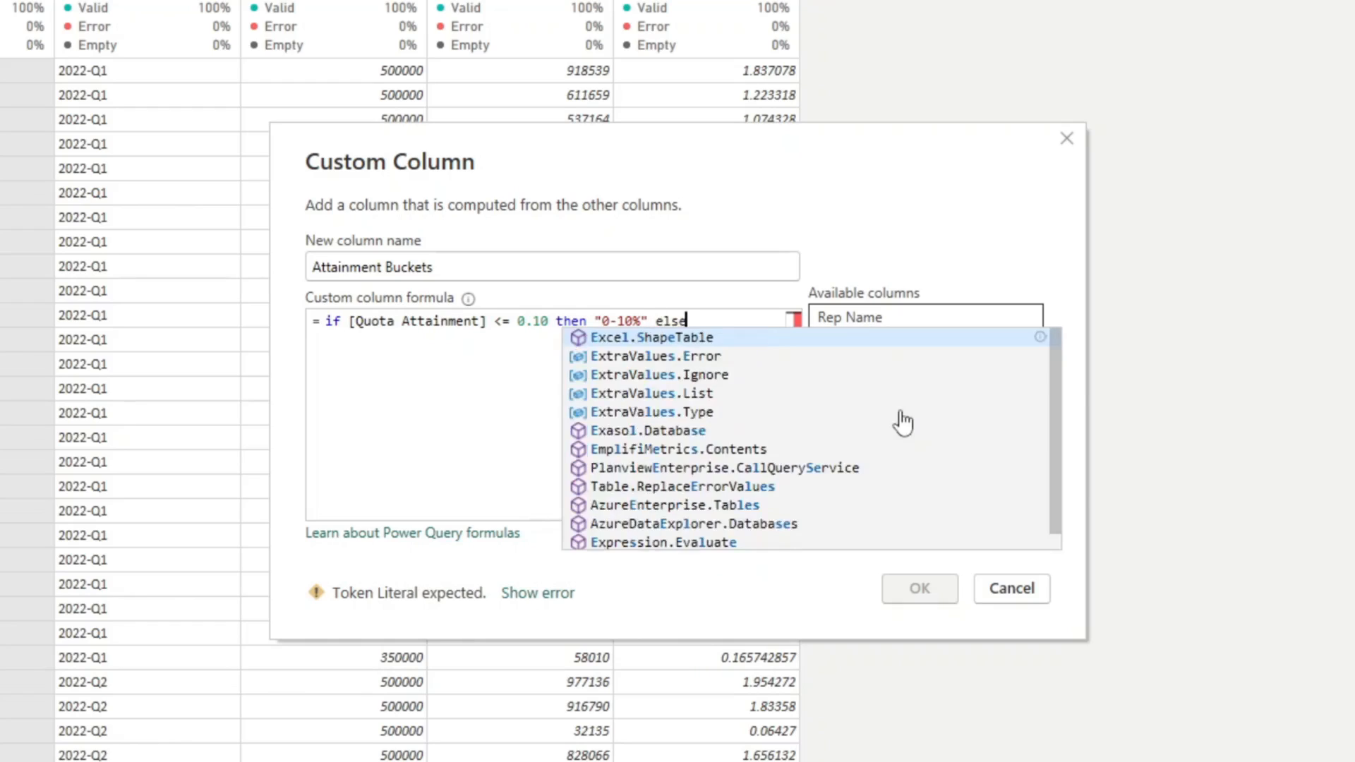
key(ctrl+Left)
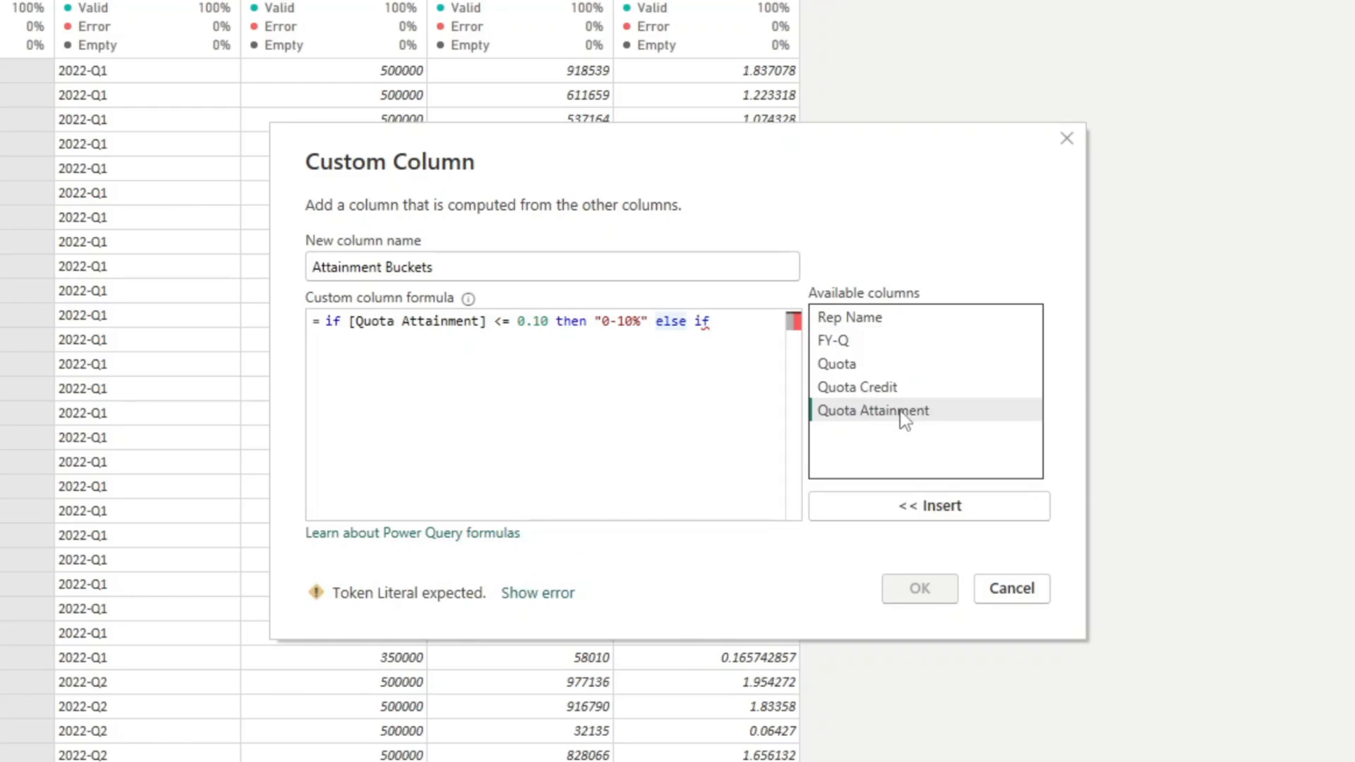
key(Return)
drag(349, 321, 671, 341)
key(ctrl+c)
click(701, 337)
key(ctrl+v)
click(578, 339)
key(BackSpace)
text(2)
text(11-20)
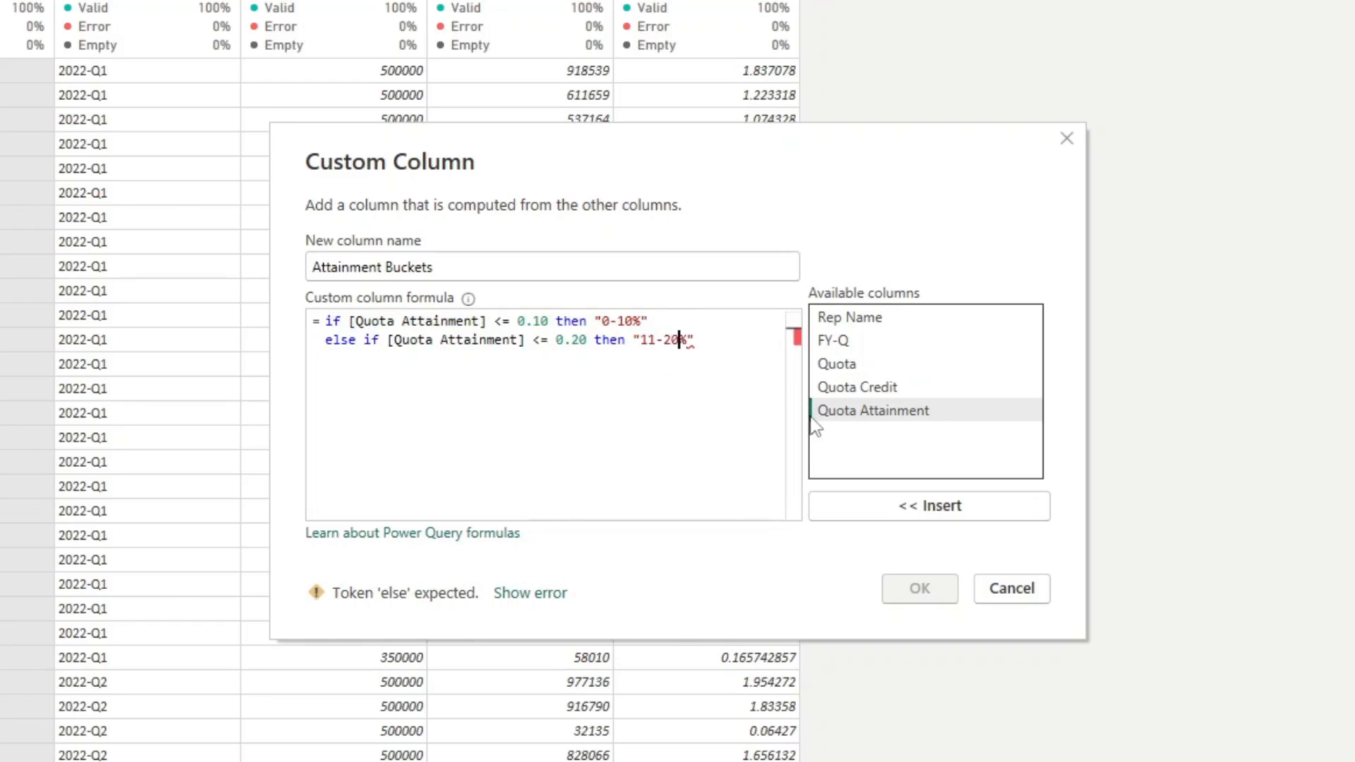
Duplicate the else-if line and change it to <= 0.30 then "21-30%"
drag(325, 341, 699, 341)
click(732, 351)
key(Return)
key(ctrl+v)
click(578, 358)
key(BackSpace)
text(3)
click(646, 357)
key(BackSpace)
text(2)
click(670, 359)
key(BackSpace)
text(3)
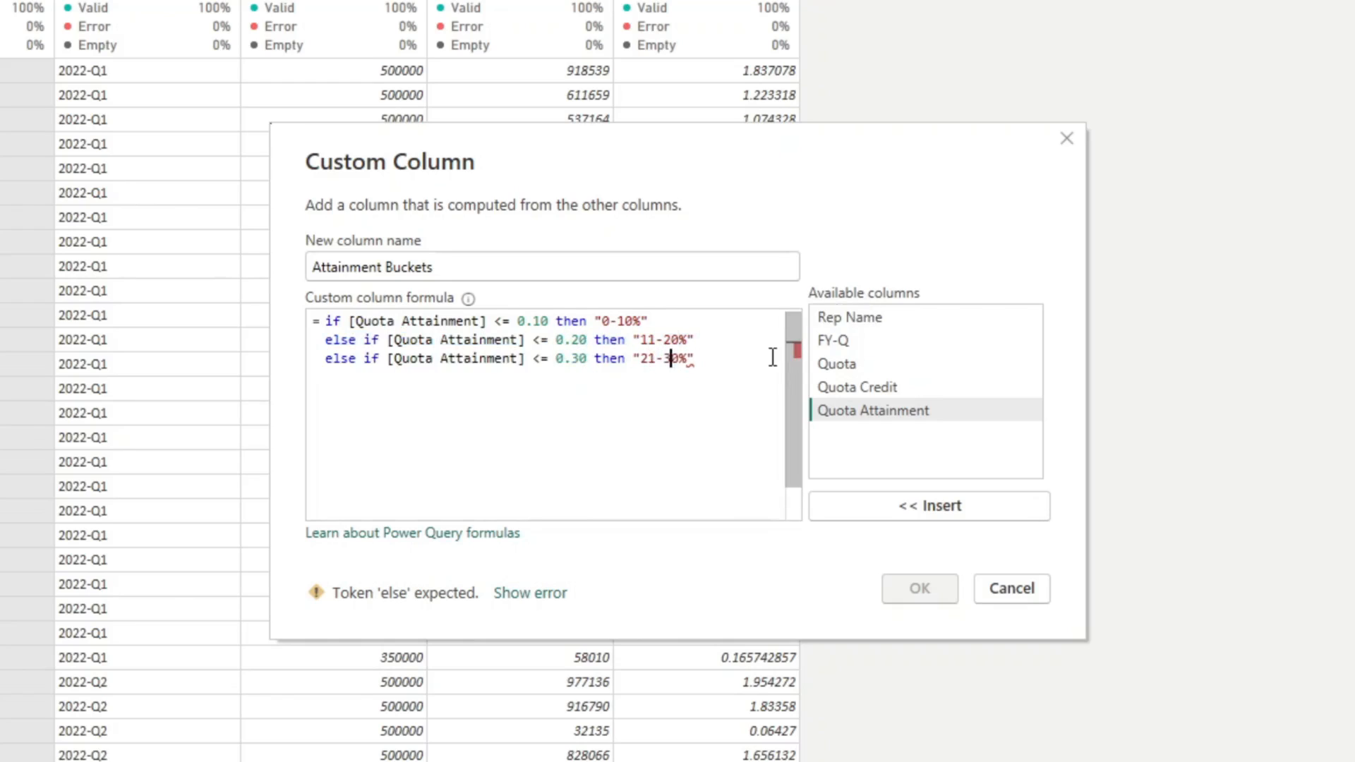
Copy the 21-30% line onto a new line and change it to <= 0.40 then "31-40%"
drag(327, 359, 697, 359)
click(716, 358)
key(Return)
key(ctrl+v)
click(578, 377)
key(BackSpace)
text(4)
click(641, 377)
text(3)
click(671, 377)
key(BackSpace)
text(4)
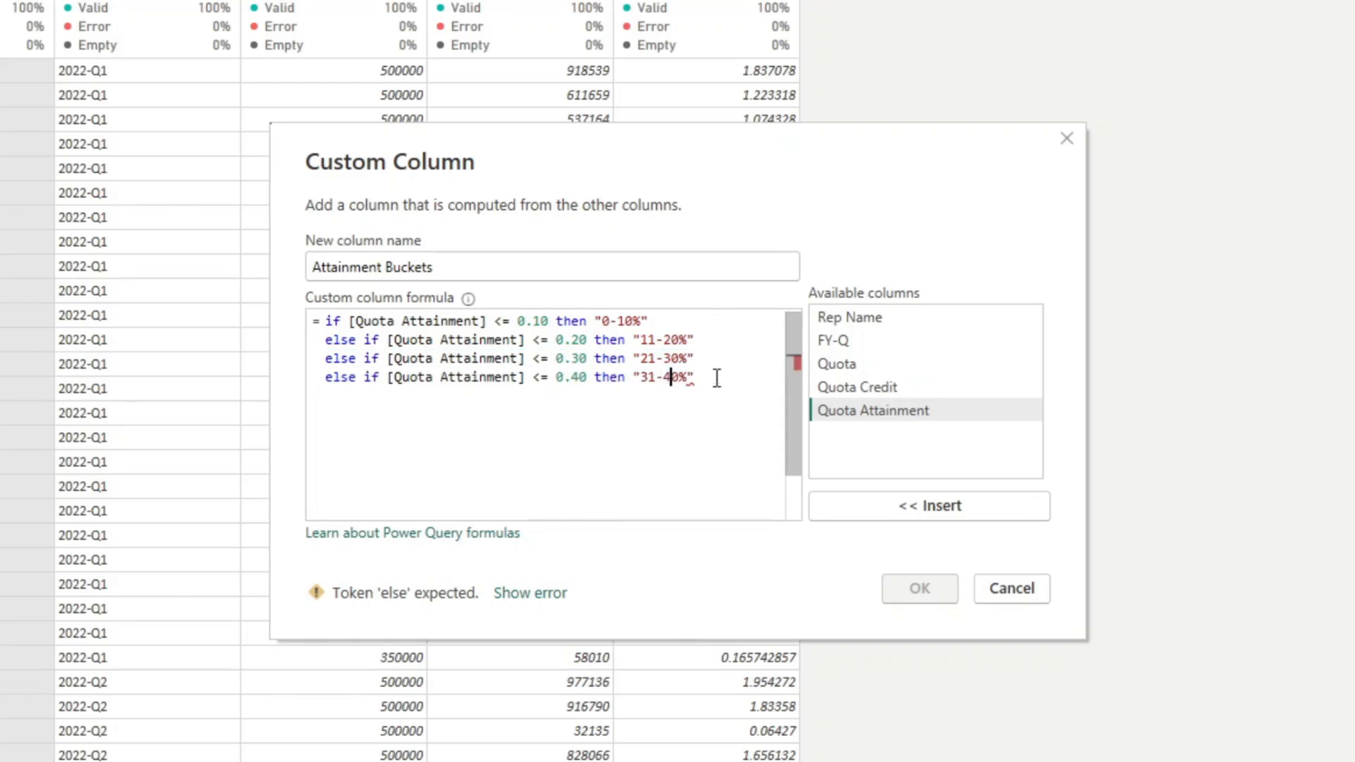
Add another copied else-if line reading <= 0.50 then "41-50%"
key(Return)
key(ctrl+v)
click(578, 395)
key(BackSpace)
click(647, 395)
key(BackSpace)
text(4)
click(671, 396)
key(BackSpace)
text(5)
Add another copied else-if line reading <= 0.60 then "51-60%"
key(Return)
key(ctrl+v)
click(578, 414)
key(BackSpace)
text(6)
click(648, 414)
key(BackSpace)
text(5)
click(671, 414)
key(BackSpace)
text(6)
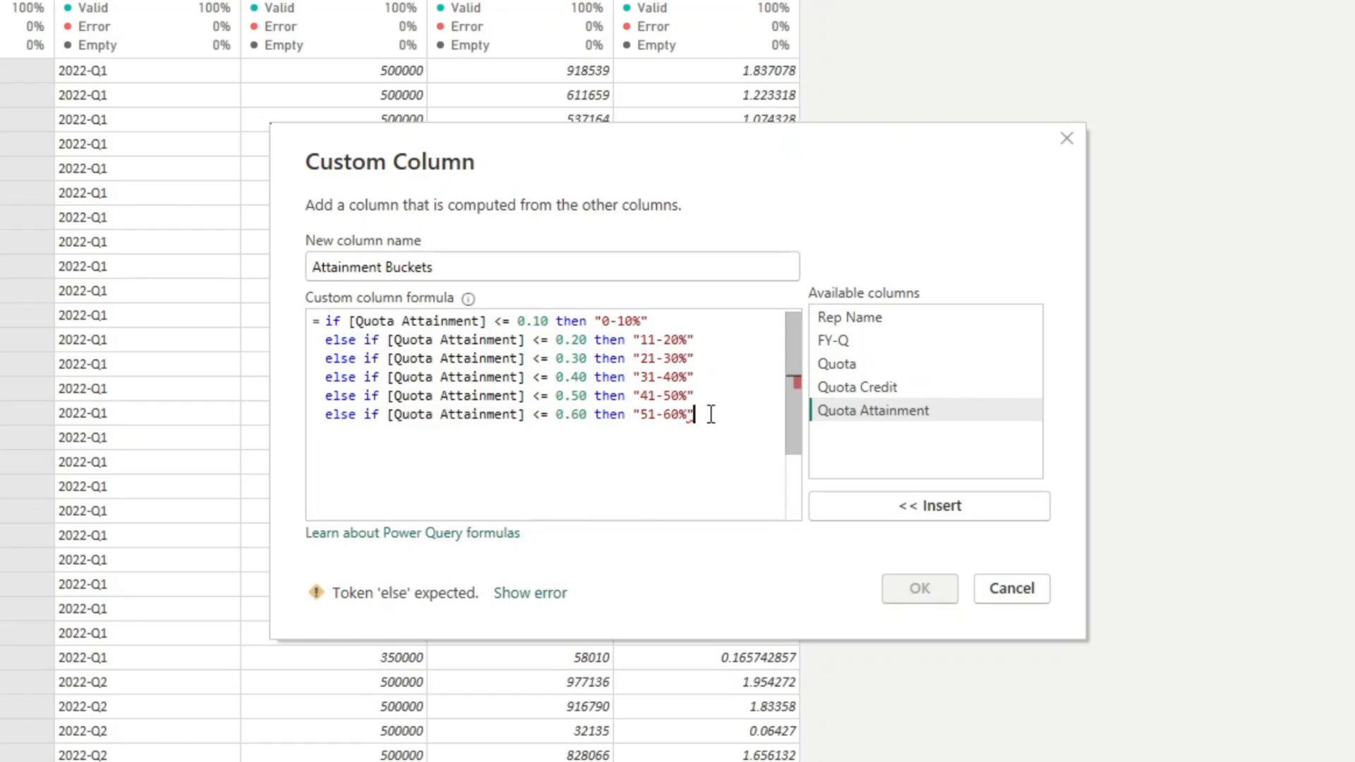
Add another copied else-if line reading <= 0.70 then "61-70%"
key(Return)
key(ctrl+v)
click(578, 433)
key(BackSpace)
text(7)
click(643, 433)
key(BackSpace)
text(6)
click(671, 433)
key(BackSpace)
text(7)
Add another copied else-if line reading <= 0.80 then "71-80%"
key(Return)
key(ctrl+v)
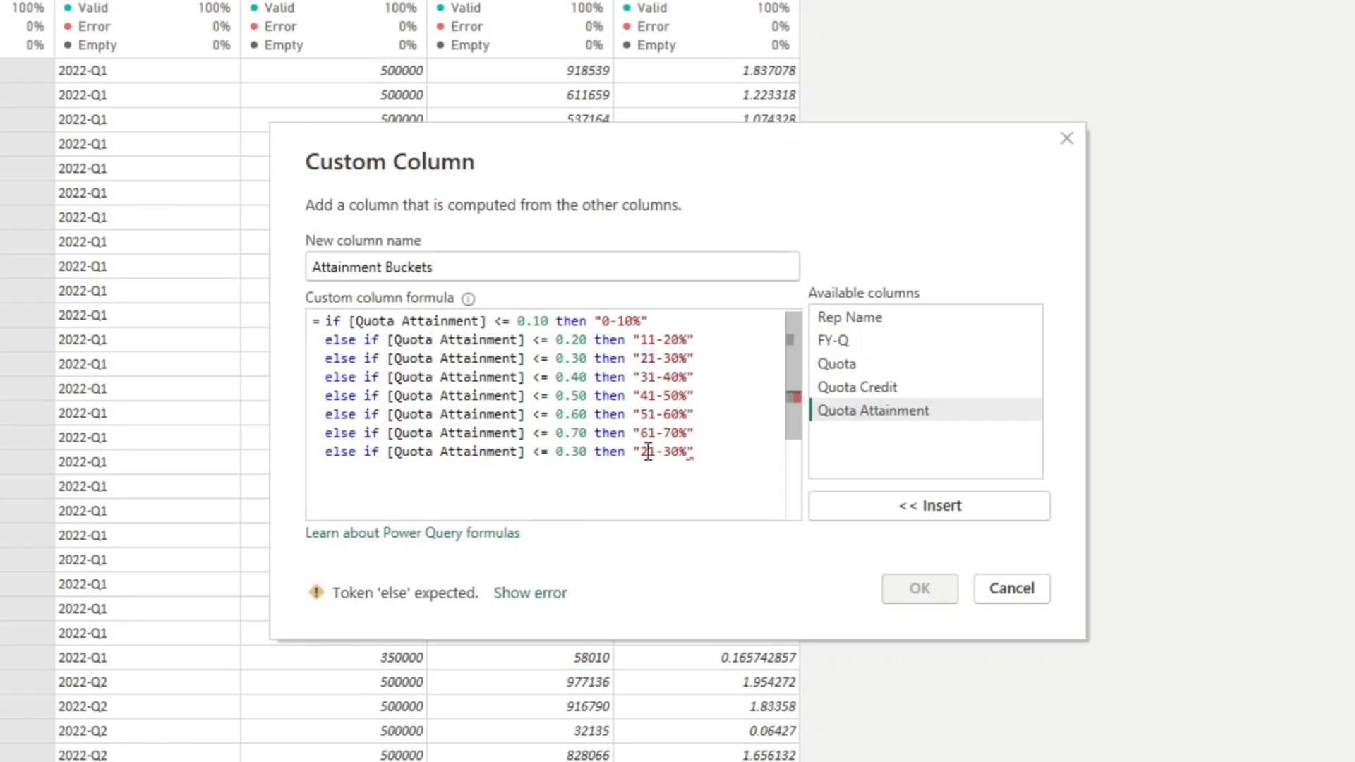
click(578, 452)
key(BackSpace)
text(8)
click(647, 452)
key(BackSpace)
text(7)
click(672, 452)
key(BackSpace)
text(8)
Add another copied else-if line reading <= 0.90 then "81-90%"
key(Return)
key(ctrl+v)
click(574, 470)
key(BackSpace)
text(9)
click(647, 469)
key(BackSpace)
text(8)
click(673, 470)
key(BackSpace)
text(9)
Add another copied else-if line reading <= 1 then "91-100%"
key(ctrl+v)
drag(556, 488, 589, 488)
text(1)
click(625, 489)
key(BackSpace)
text(9)
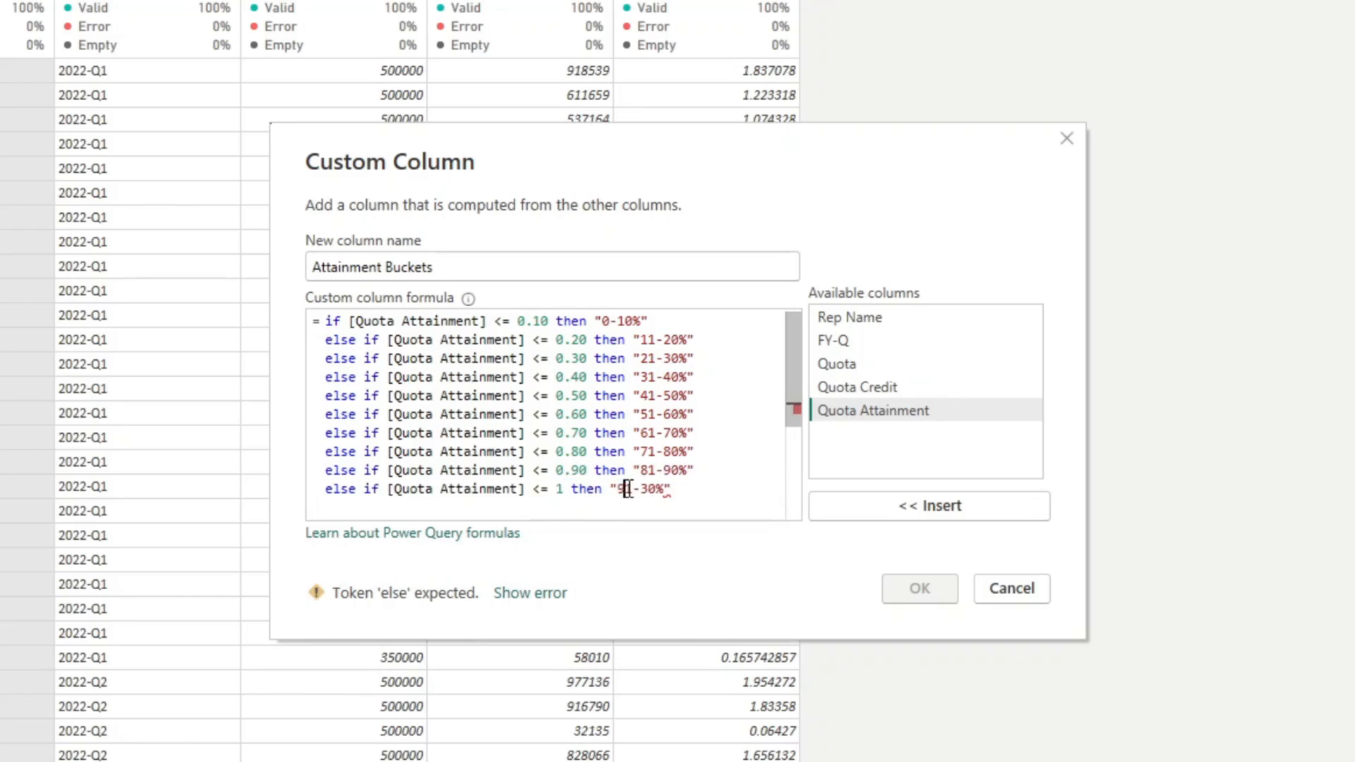
double_click(648, 489)
text(100)
Add another copied else-if line reading <= 1.1 then "101-110%"
key(Return)
key(ctrl+v)
drag(556, 493, 589, 492)
text(1.1)
click(635, 492)
key(Delete)
text(10)
double_click(670, 491)
text(110)
key(End)
Add a copy of the 101-110% else-if line reading <= 1.2 then "111-120%"
triple_click(492, 508)
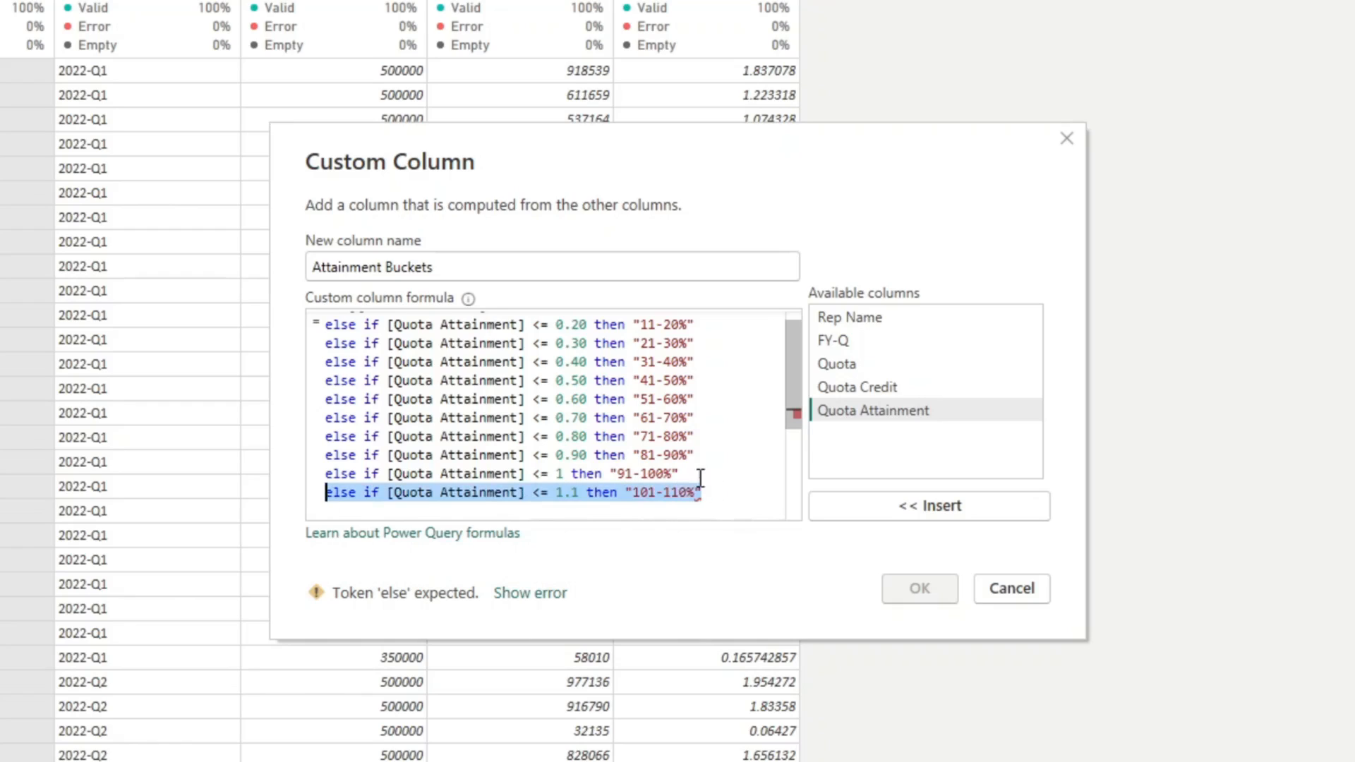
key(ctrl+c)
key(Return)
key(ctrl+v)
double_click(577, 491)
text(2)
click(646, 492)
key(BackSpace)
text(1)
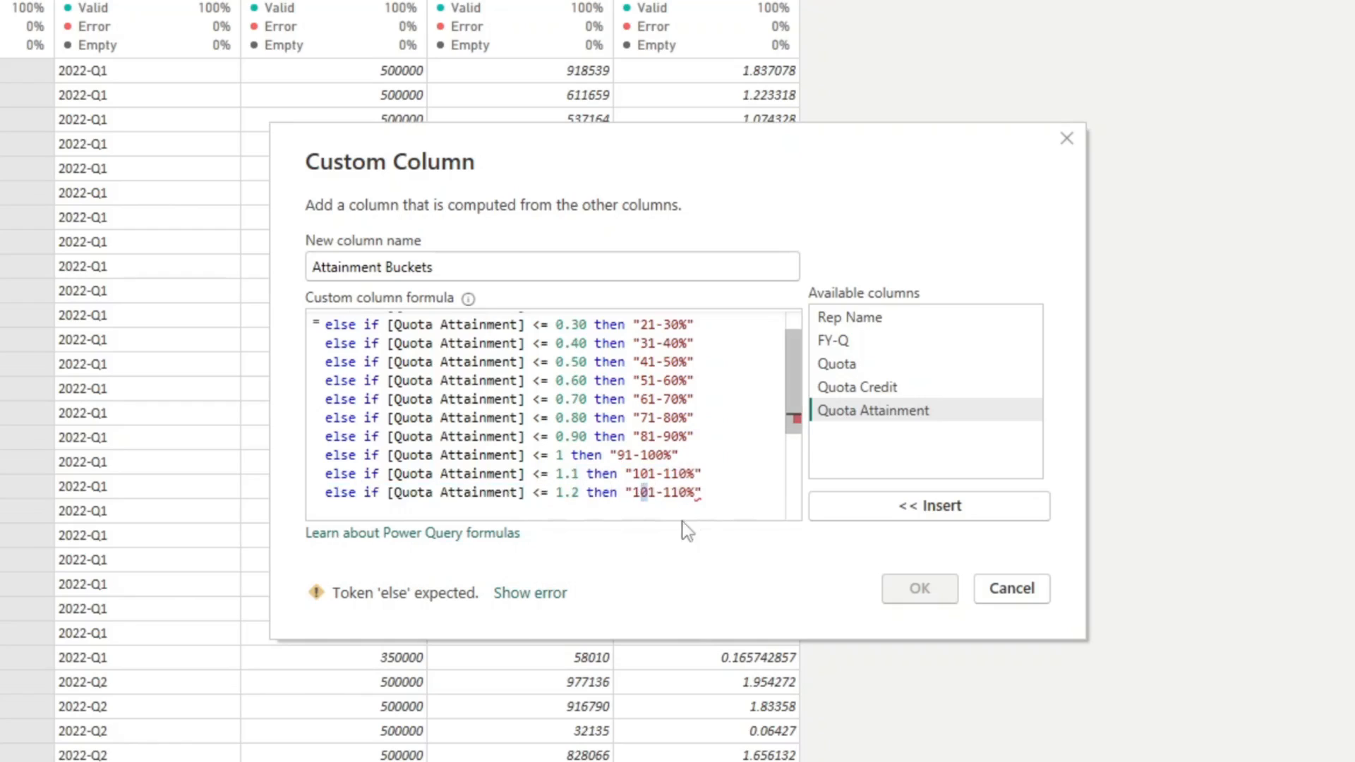
Add another copied else-if line reading <= 1.3 then "121-130%"
key(Return)
key(ctrl+v)
double_click(577, 491)
text(3)
click(646, 492)
key(BackSpace)
text(2)
click(677, 492)
key(BackSpace)
text(3)
Add another copied else-if line reading <= 1.4 then "131-140%"
key(Return)
key(ctrl+v)
double_click(575, 492)
text(4)
click(646, 492)
key(BackSpace)
text(3)
click(678, 492)
key(BackSpace)
text(4)
Add another copied else-if line with its threshold set to <= 1.5
key(Return)
key(ctrl+v)
double_click(577, 492)
text(5)
double_click(537, 492)
key(BackSpace)
text(>)
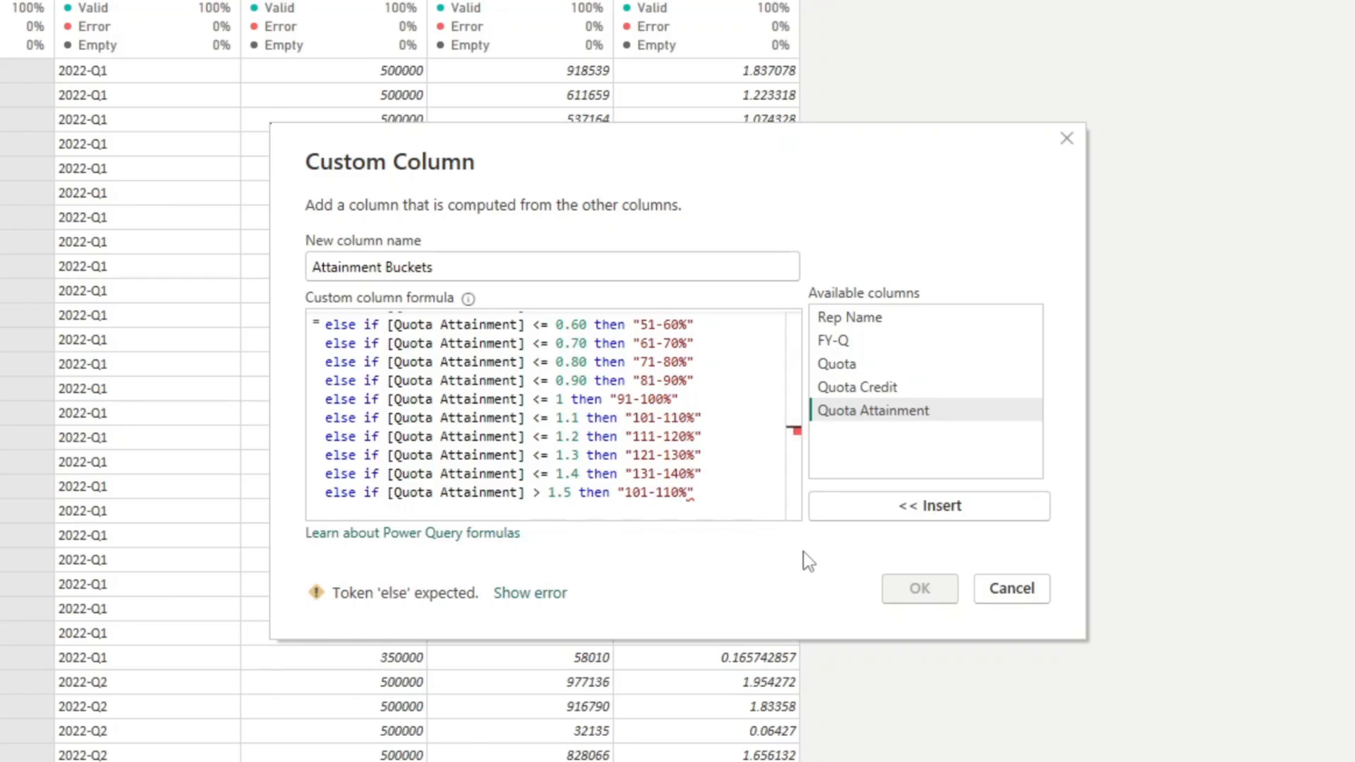
key(BackSpace)
text(<=)
Set the bucket label of the <= 1.5 line to "141-150%"
click(648, 491)
key(BackSpace)
text(4)
click(680, 491)
key(BackSpace)
text(5)
Add a copied else-if line reading > 1.5 then "+151%"
key(ctrl+v)
double_click(540, 492)
text(>)
click(572, 492)
key(BackSpace)
text(5)
drag(626, 492, 692, 492)
text(+151%)
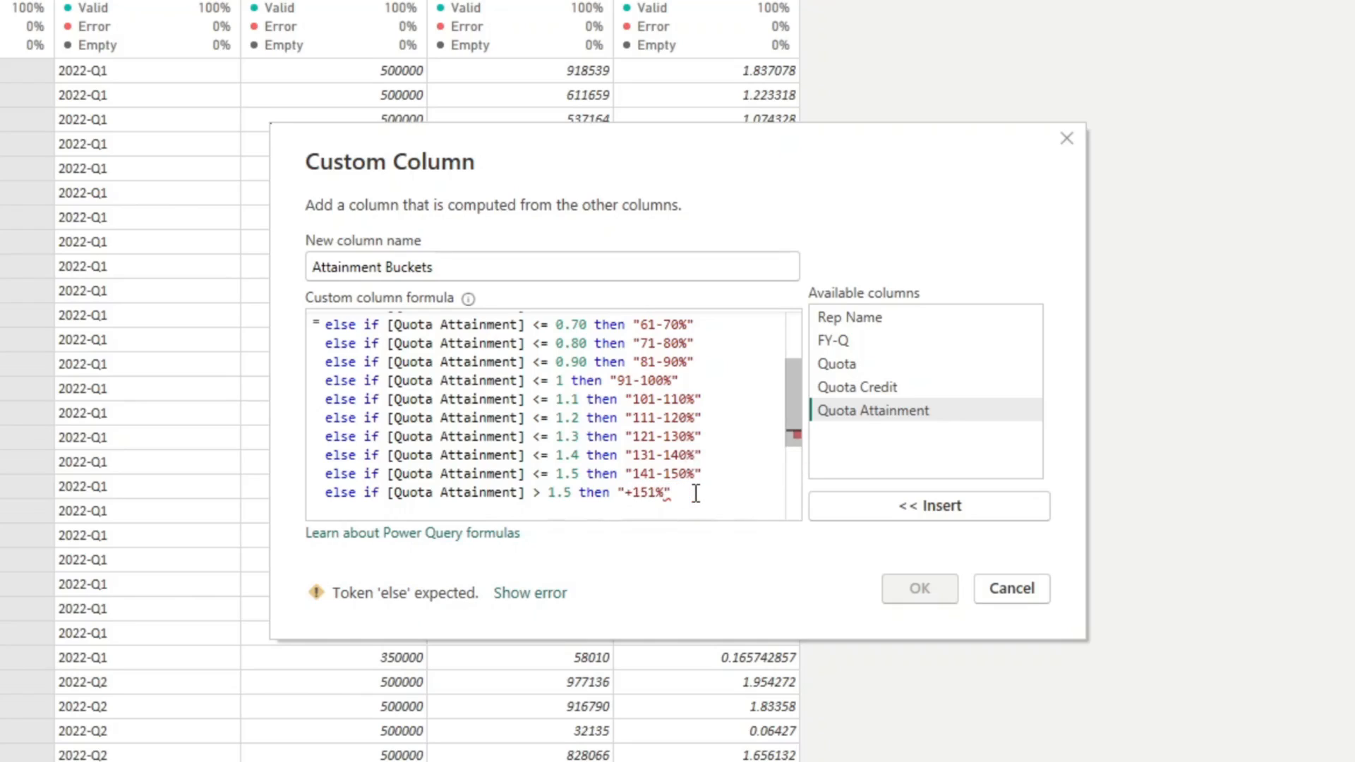
Close the formula with else "Other" and create the Attainment Buckets column
scroll(695, 494, down, 1)
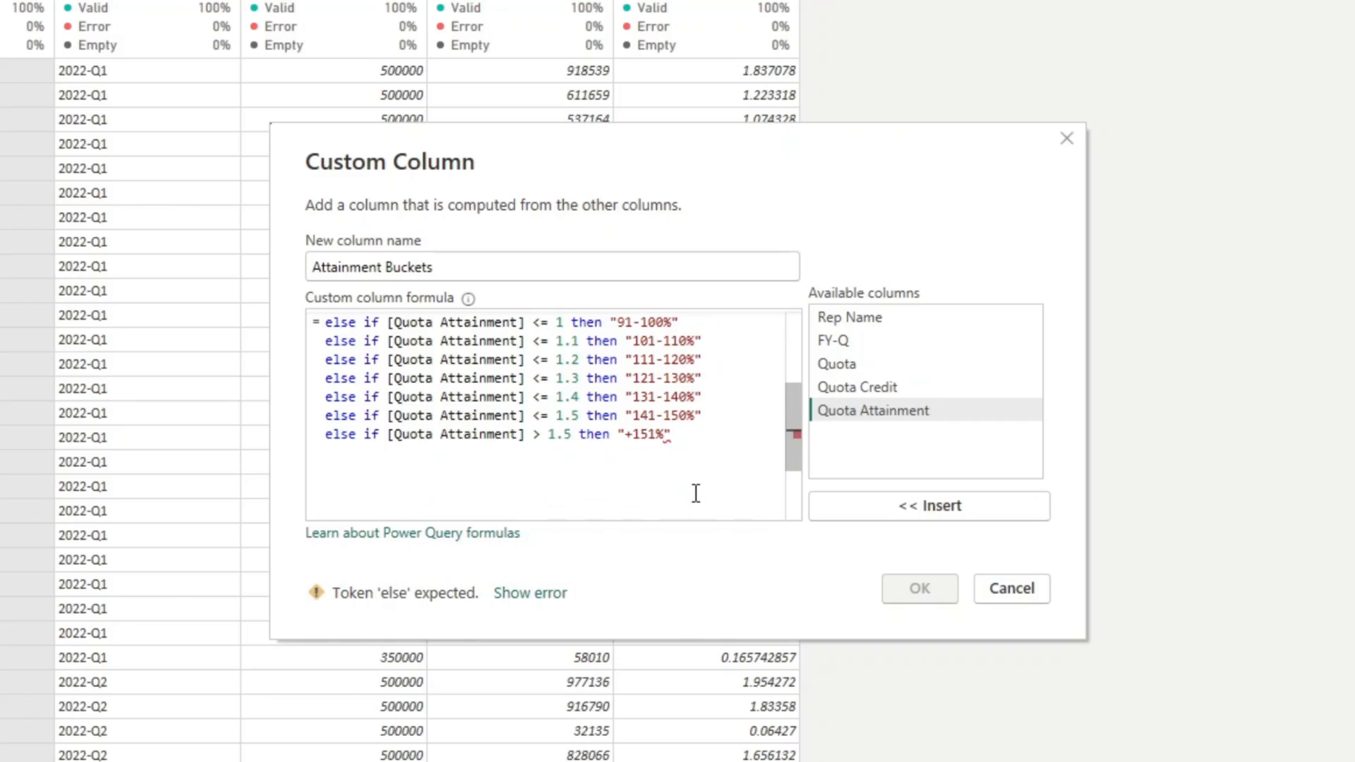
scroll(738, 493, up, 1)
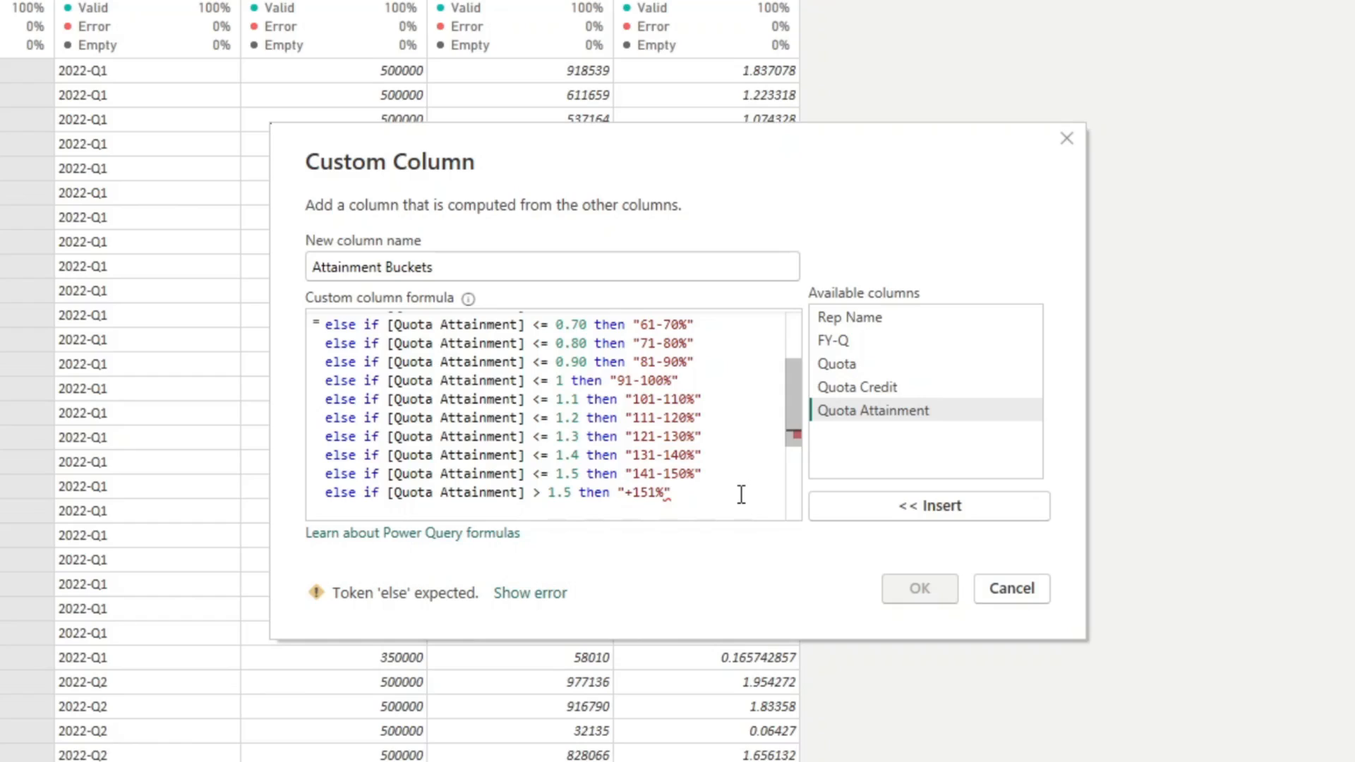
click(686, 490)
key(Return)
text(el)
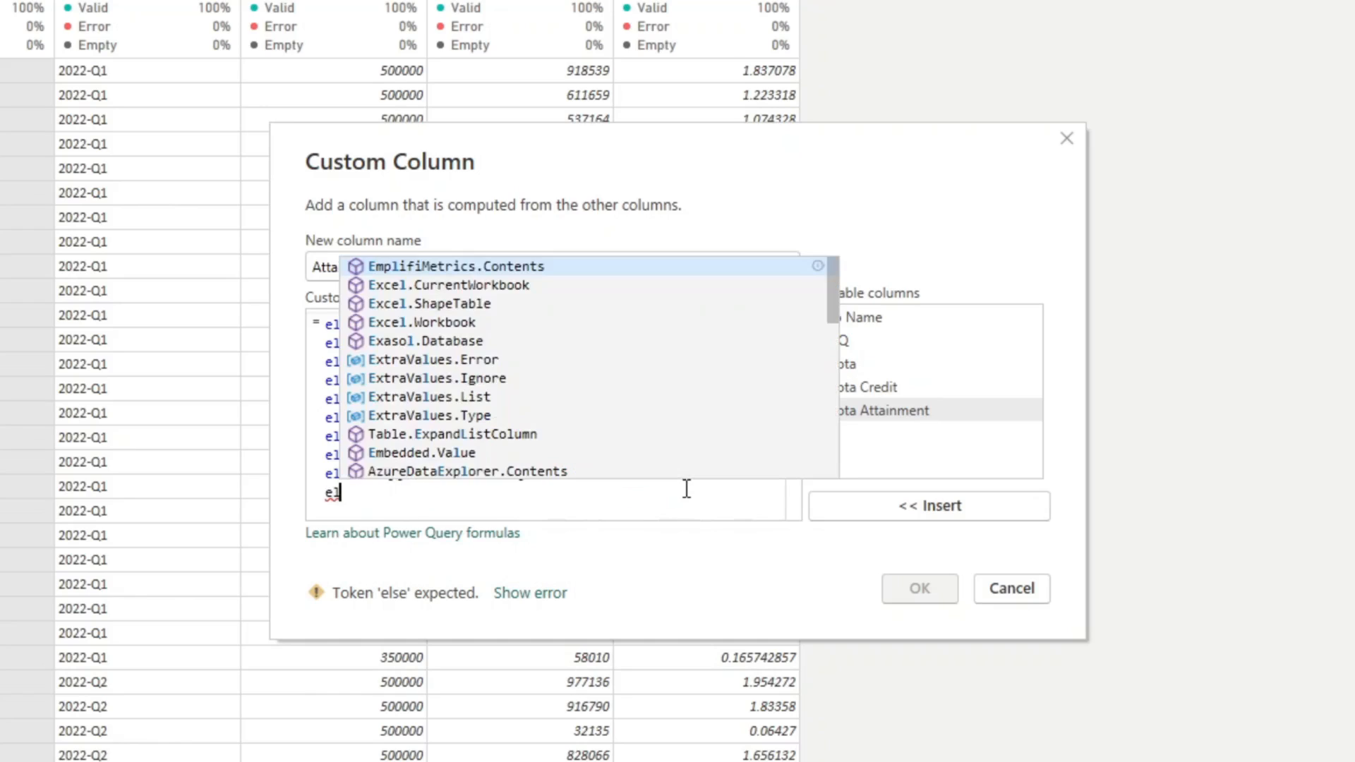
text(se "Other)
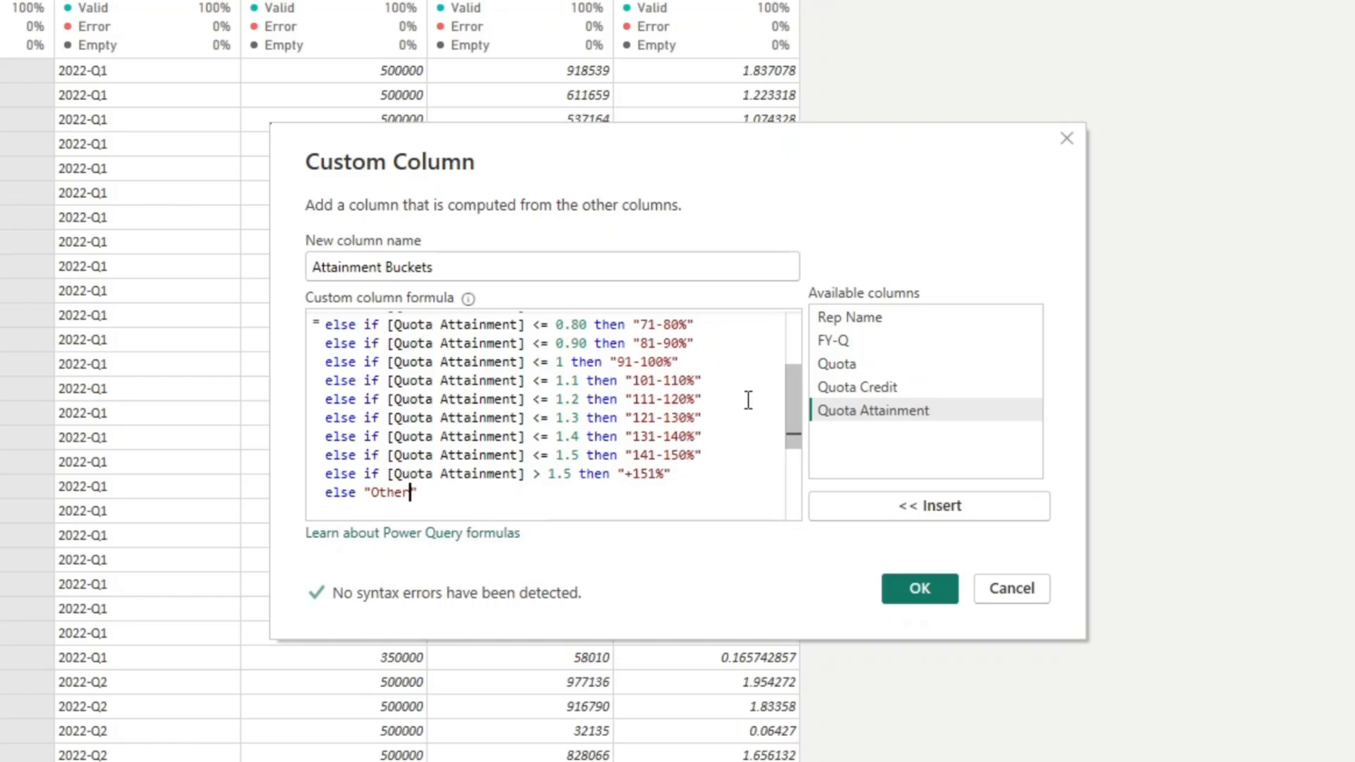
scroll(584, 474, down, 2)
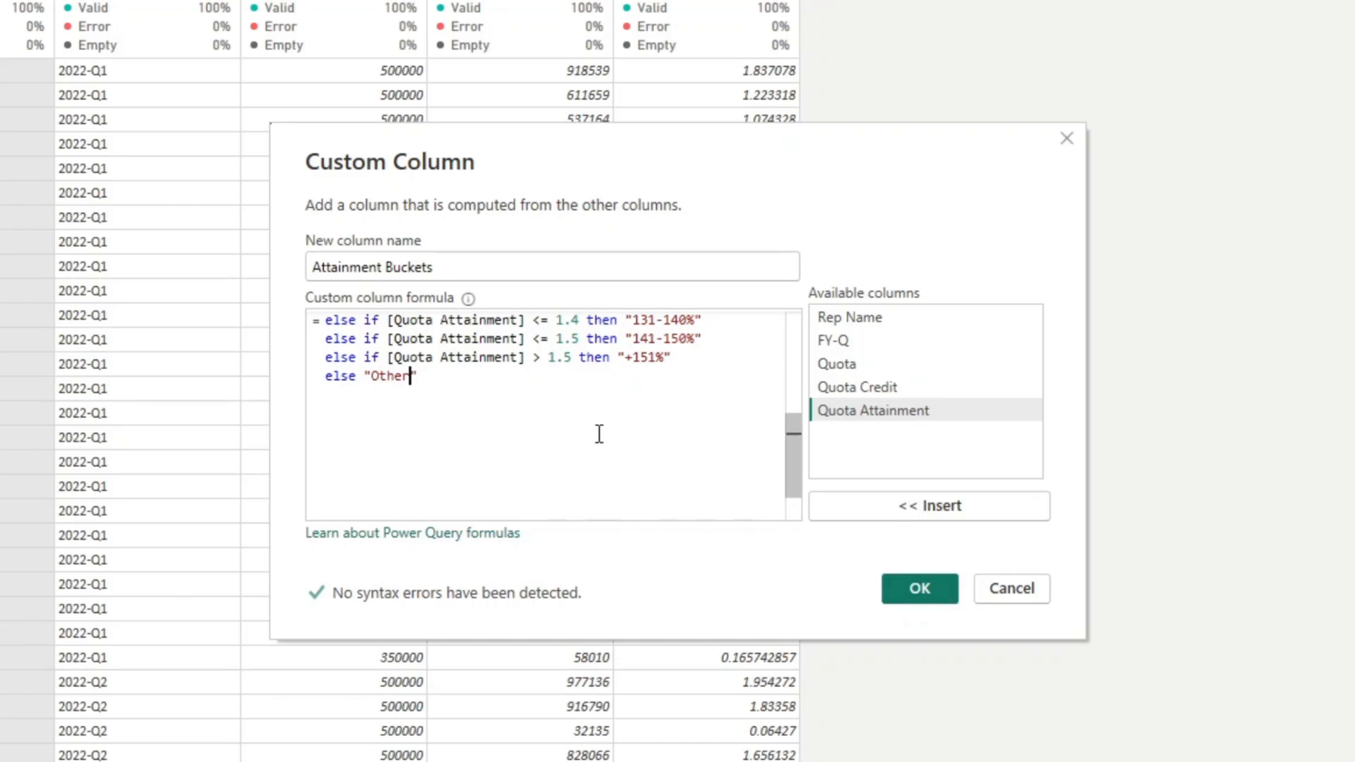
click(920, 589)
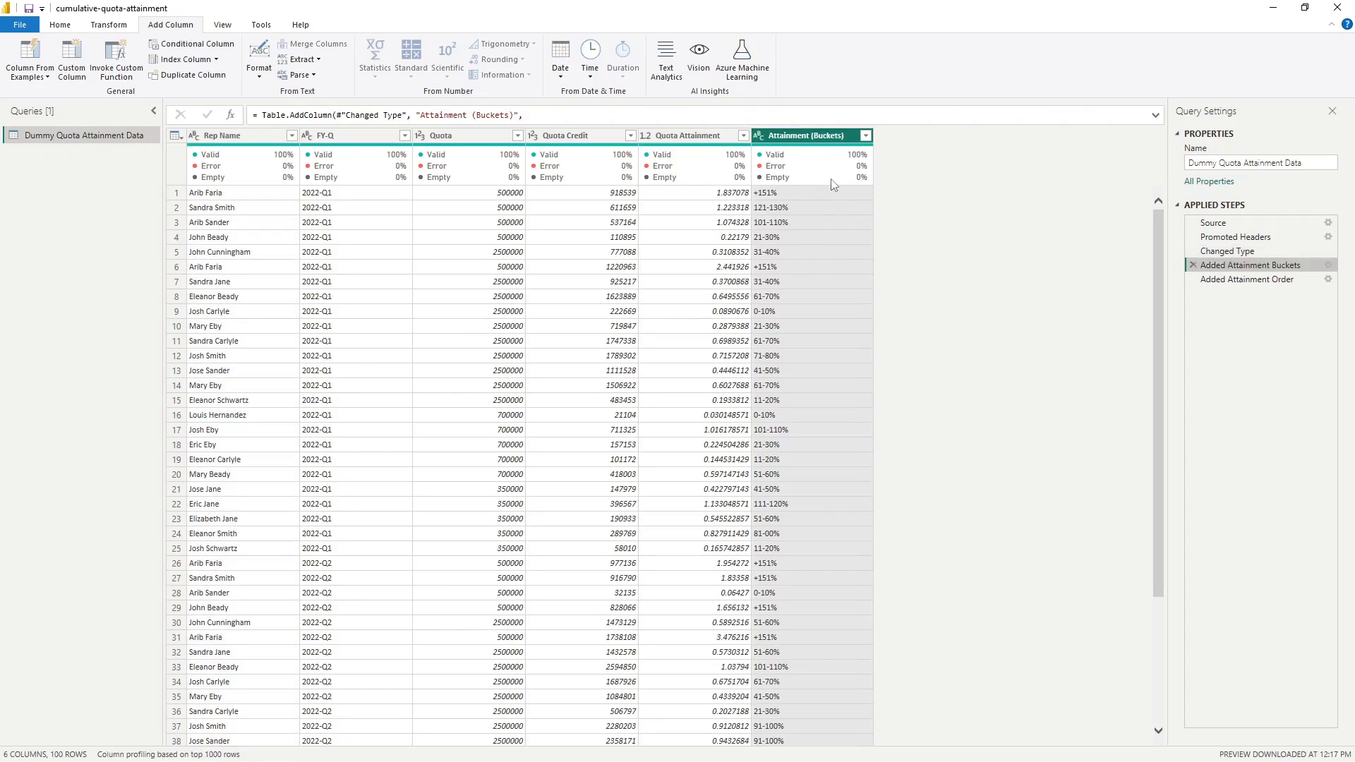
Insert a new custom column after the Added Attainment Buckets step and name it Attainment Order
mouse_move(796, 189)
click(72, 63)
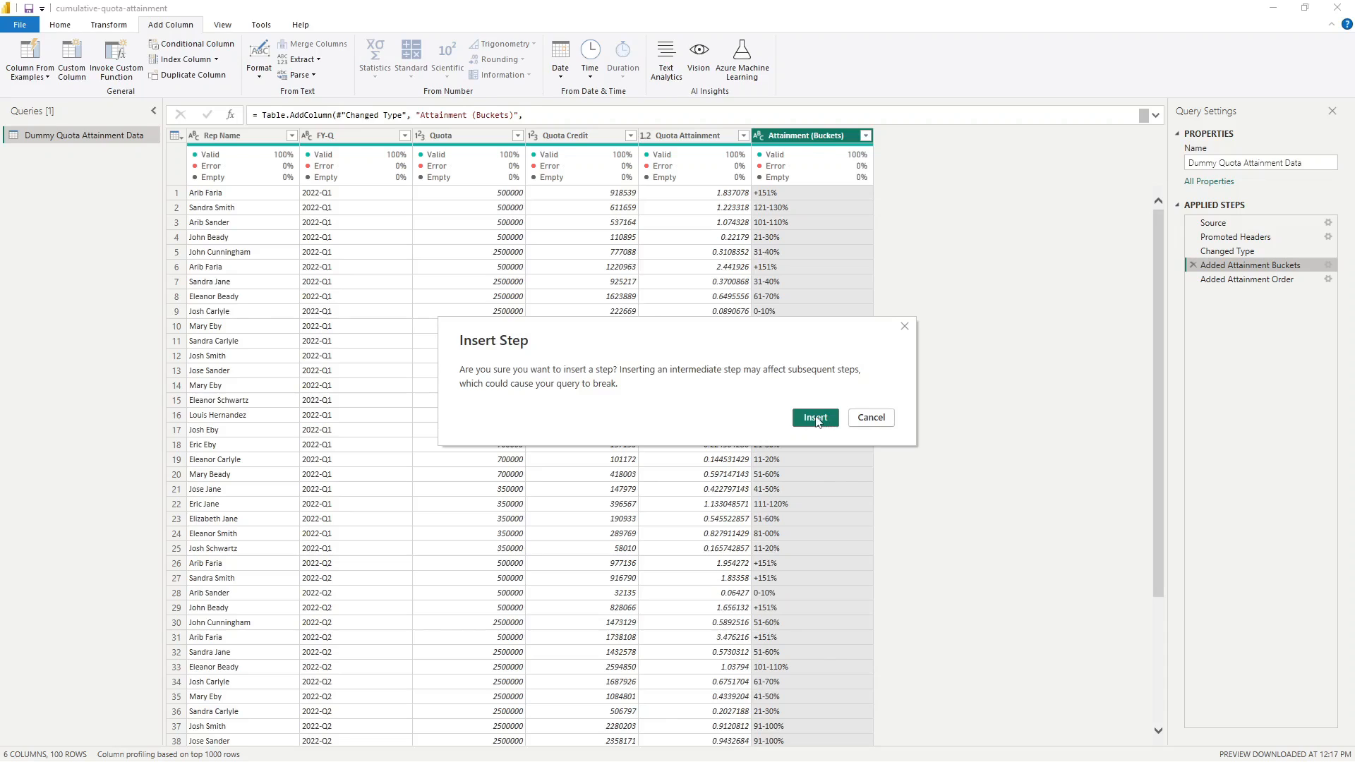
click(817, 418)
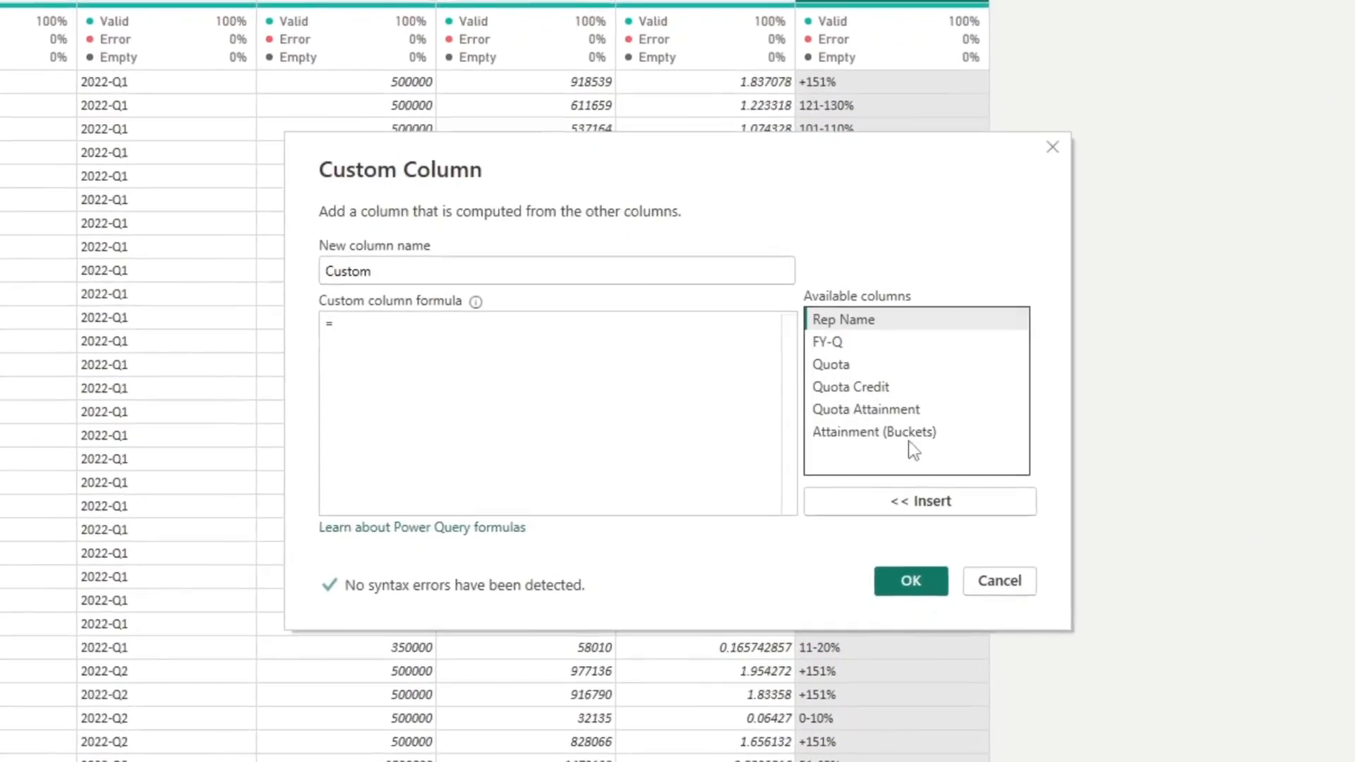
double_click(496, 269)
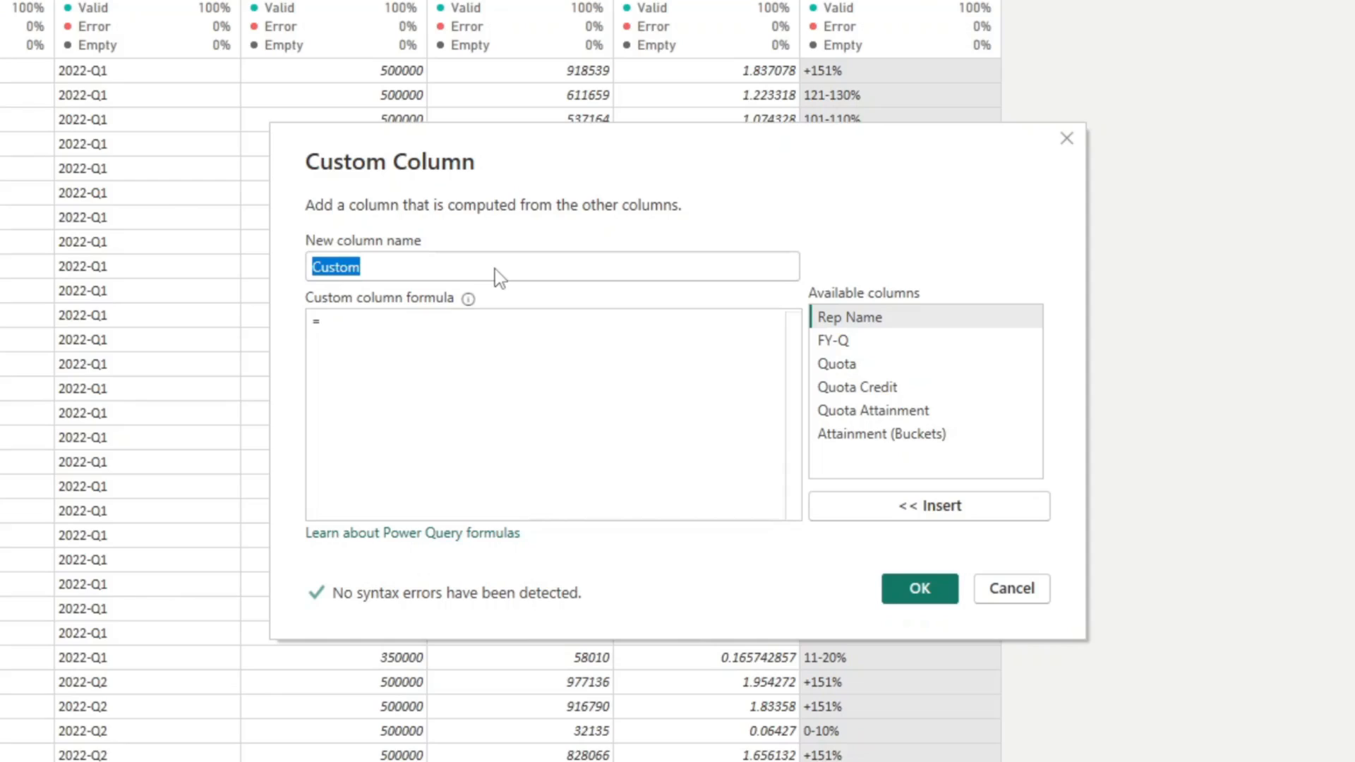
text(Attainment Order)
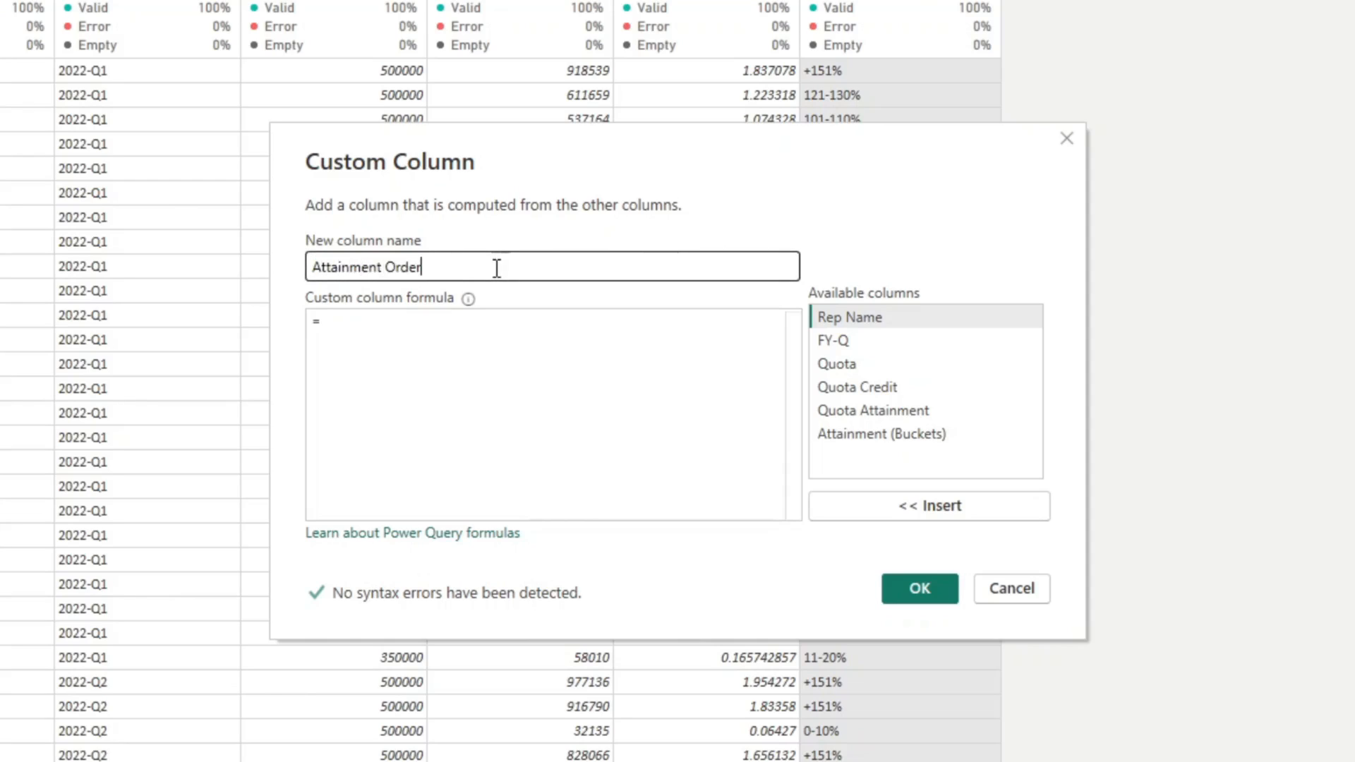
Start the Attainment Order formula with if [Quota Attainment] <= 0.1 then 0.1
click(510, 327)
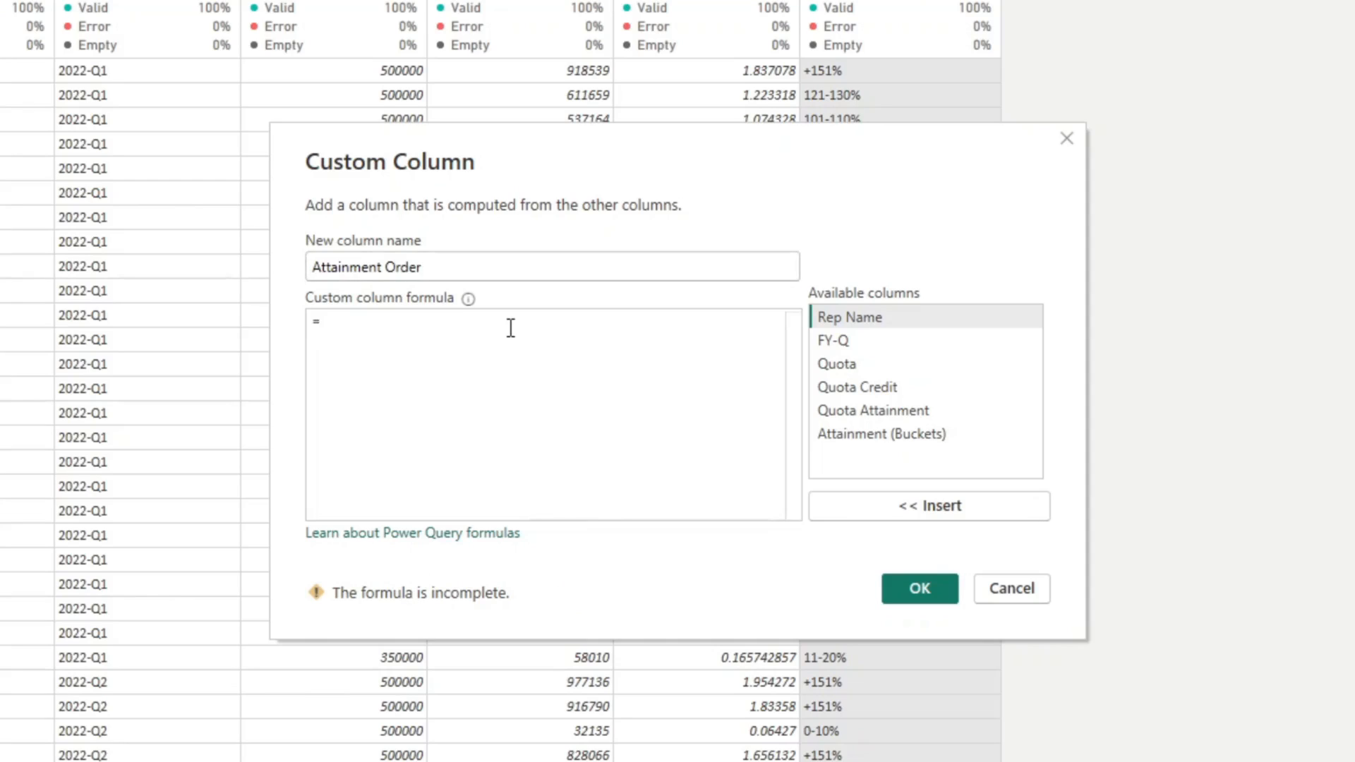
text(if)
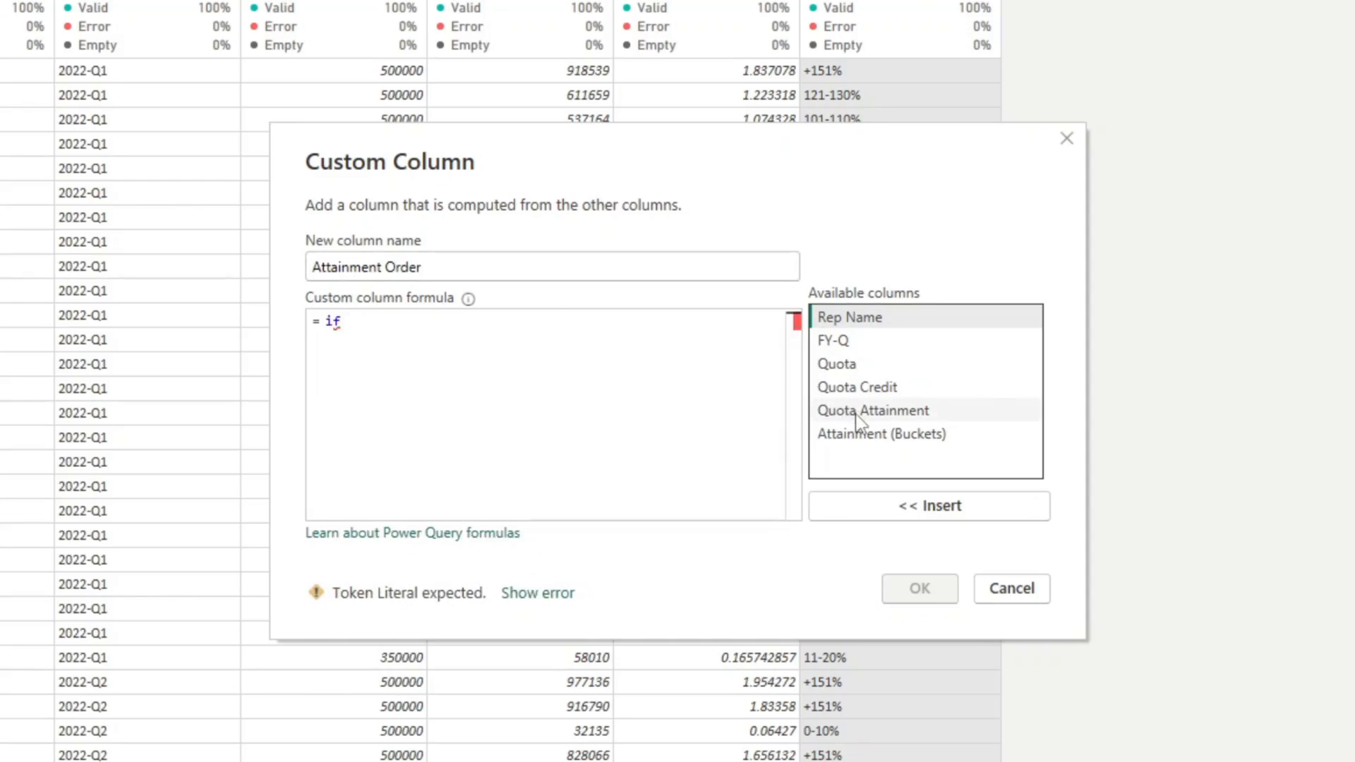
double_click(856, 411)
click(626, 332)
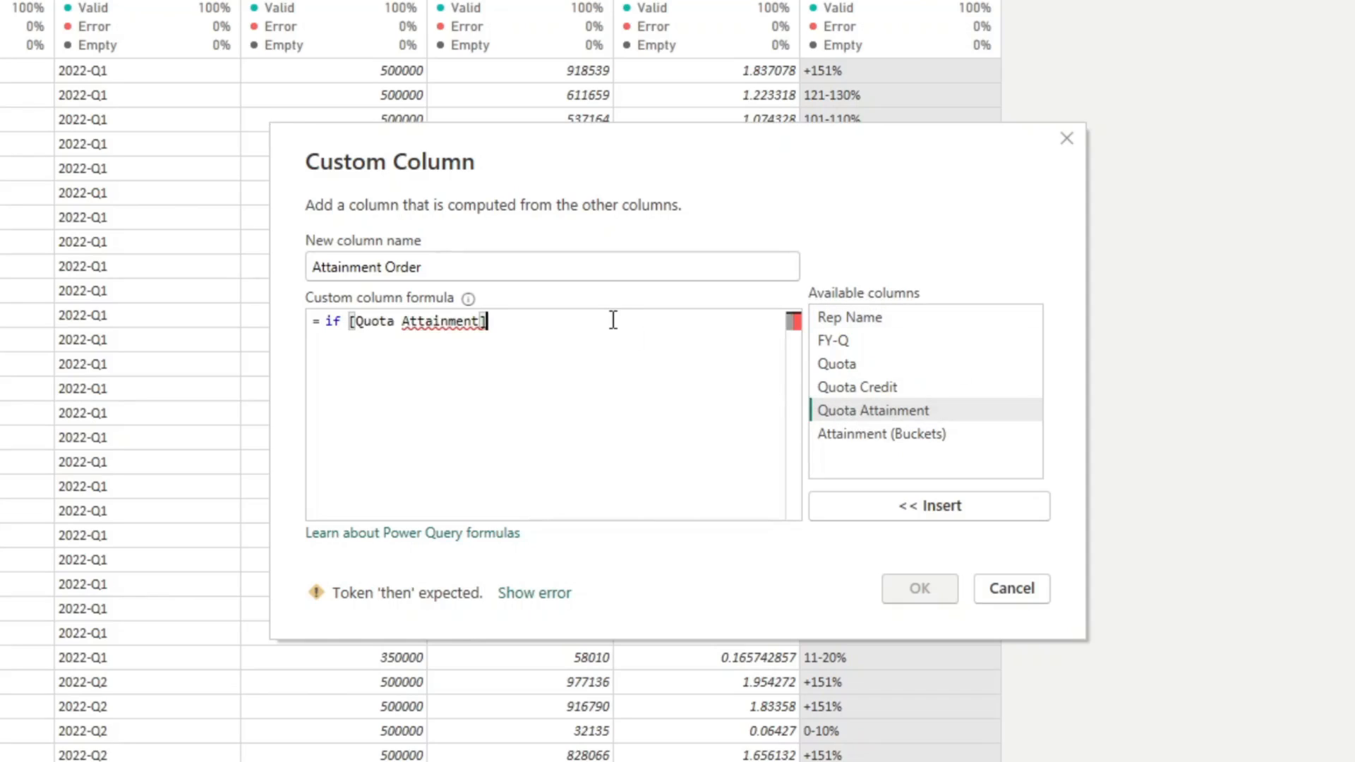
text(<= 0.1 then 01.)
key(BackSpace)
key(BackSpace)
key(BackSpace)
text(0.1)
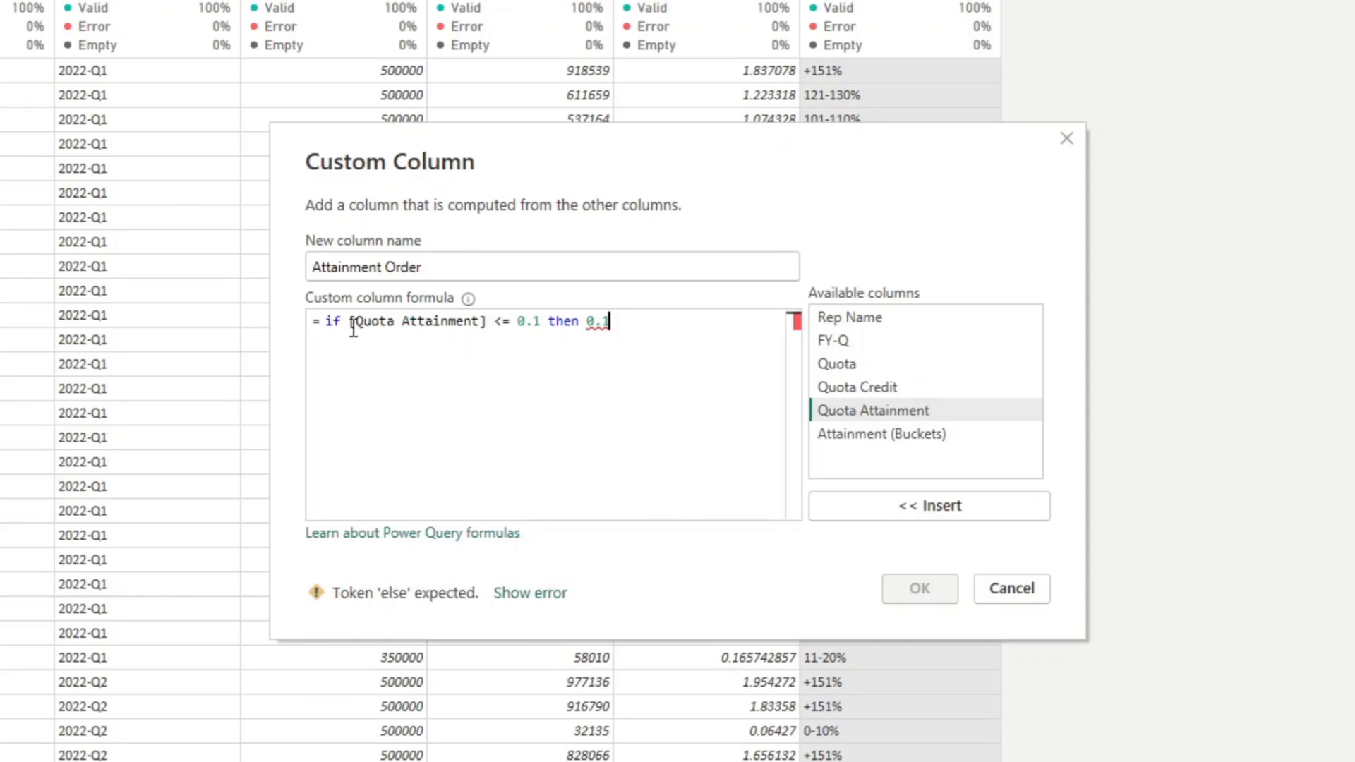
Add an else-if line reusing the copied condition, reading [Quota Attainment] <= 0.2 then 0.2
drag(350, 322, 620, 318)
key(ctrl+c)
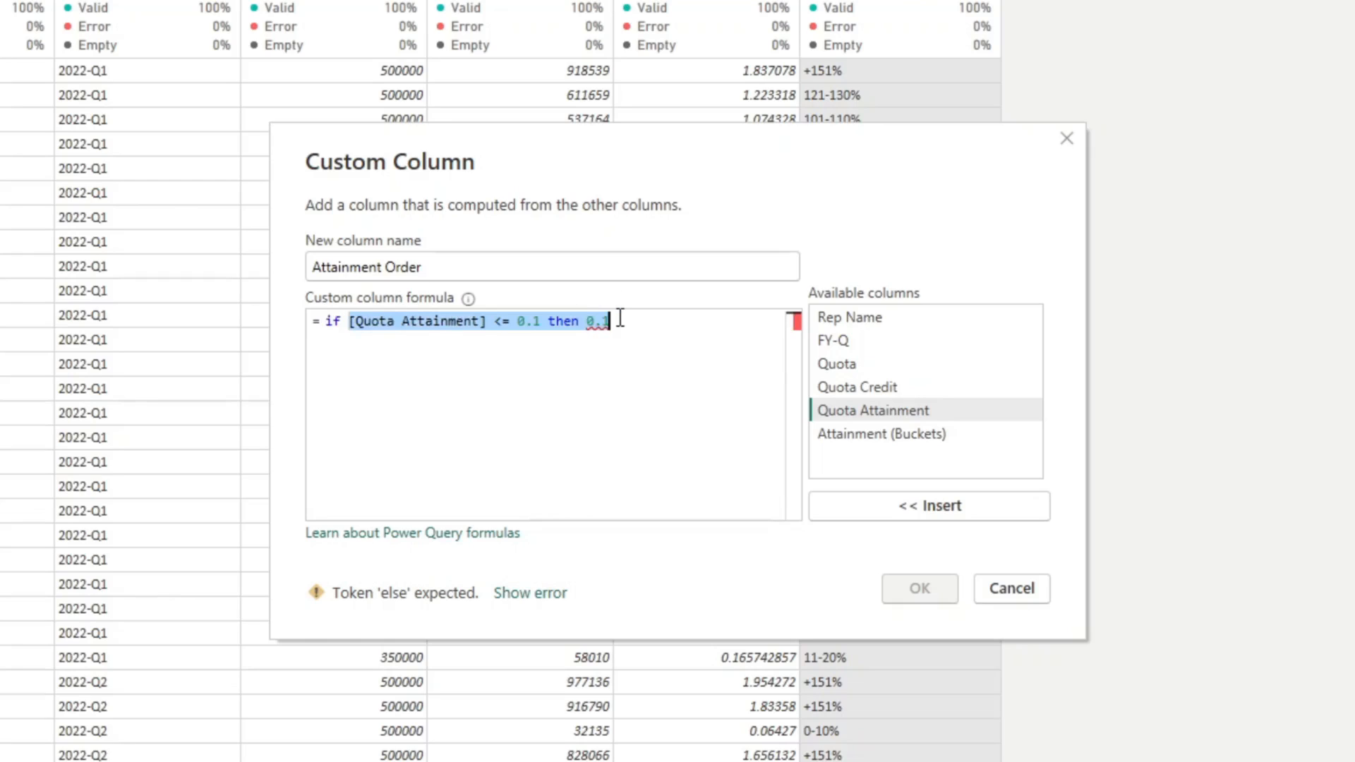
click(732, 340)
key(Return)
text(else if)
key(ctrl+v)
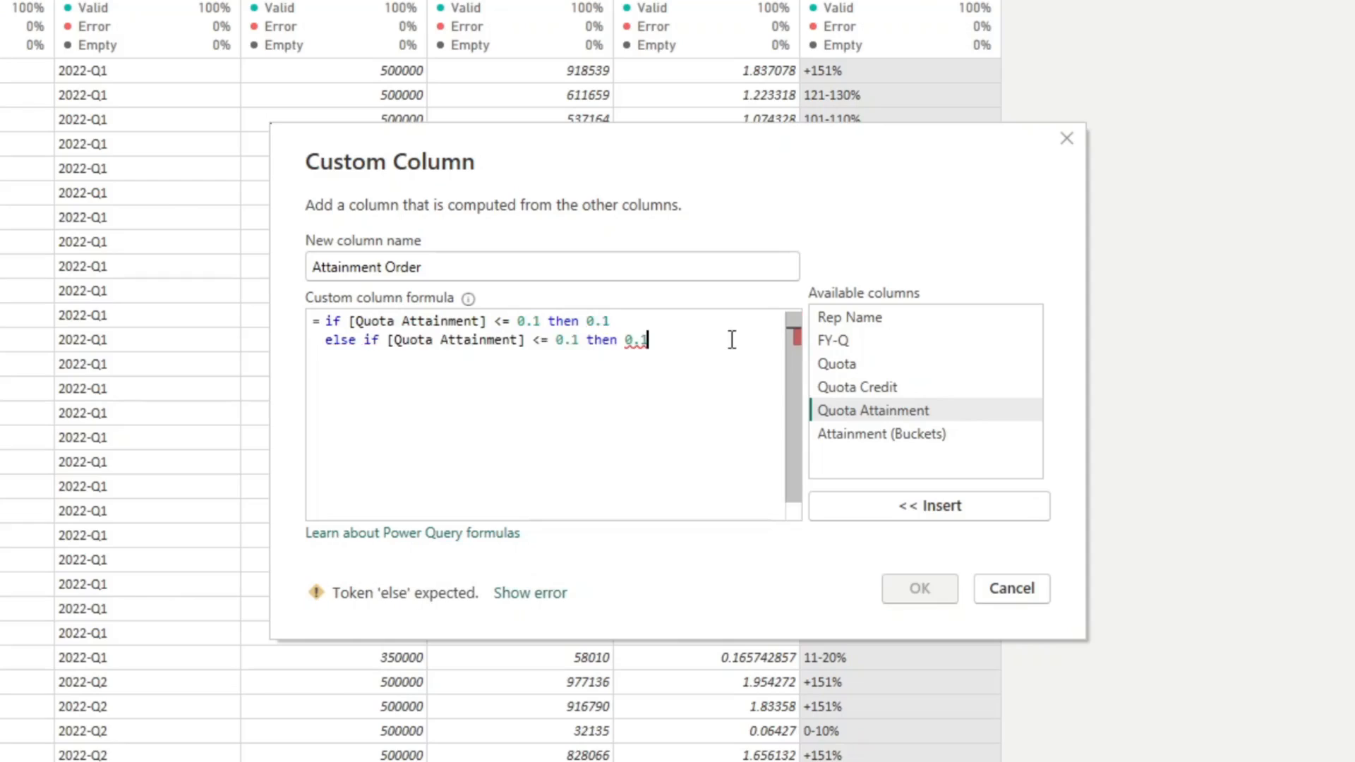
double_click(580, 340)
text(2)
double_click(643, 340)
text(2)
Copy the whole else-if line and add a new one reading <= 0.3 then 0.3
drag(325, 340, 651, 339)
key(ctrl+c)
click(690, 328)
key(Return)
key(ctrl+v)
double_click(575, 359)
text(3)
double_click(643, 359)
text(3)
Add another copied else-if line reading <= 0.4 then 0.4
key(Return)
key(ctrl+v)
double_click(568, 377)
text(4)
double_click(638, 378)
text(4)
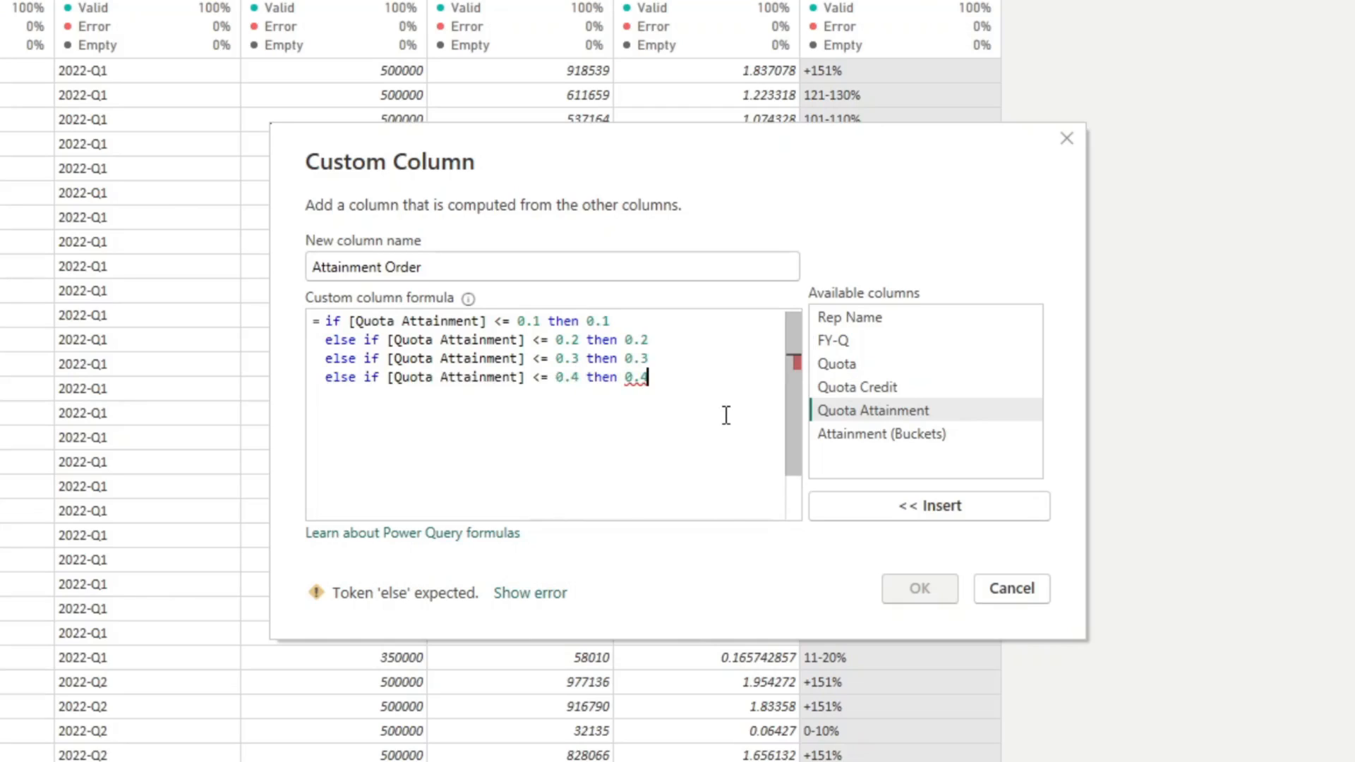
Add another copied else-if line reading <= 0.5 then 0.5
key(Return)
key(ctrl+v)
double_click(575, 396)
text(5)
double_click(643, 396)
text(5)
Add another copied else-if line reading <= 0.6 then 0.6
key(Return)
key(ctrl+v)
double_click(575, 414)
text(6)
double_click(644, 414)
text(6)
Add another copied else-if line reading <= 0.7 then 0.7
key(Return)
key(ctrl+v)
double_click(575, 432)
text(7)
double_click(641, 433)
text(7)
Add another copied else-if line reading <= 0.8 then 0.8
key(Return)
key(ctrl+v)
double_click(575, 451)
text(8)
double_click(641, 451)
text(8)
Add another copied else-if line reading <= 0.9 then 0.9
key(Return)
key(ctrl+v)
double_click(575, 470)
text(9)
click(684, 482)
key(BackSpace)
text(9)
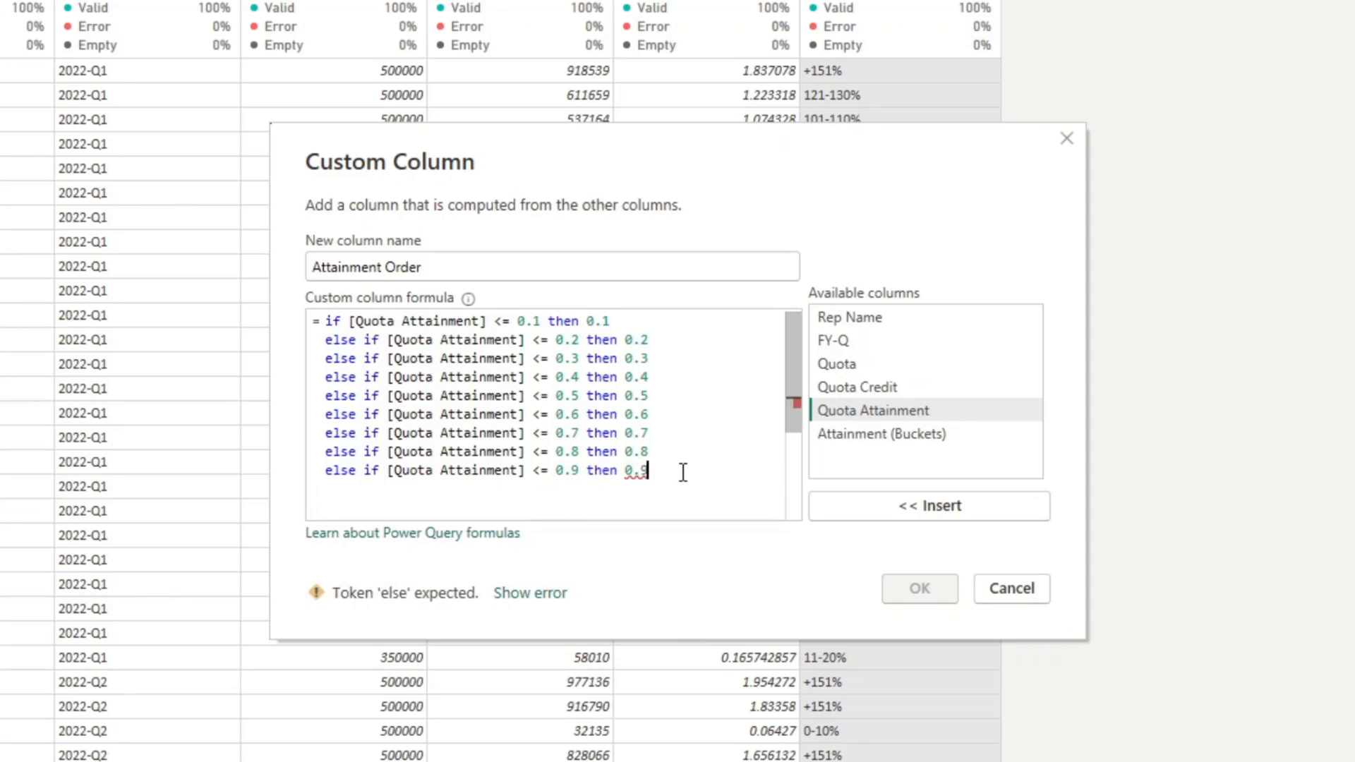
Add another copied else-if line reading <= 1 then 1
key(Return)
key(ctrl+v)
double_click(565, 489)
text(1)
double_click(646, 489)
key(BackSpace)
text(1)
Copy the last else-if line of the Attainment Order formula onto a new line reading <= 1.1 then 1.1
drag(649, 489, 327, 492)
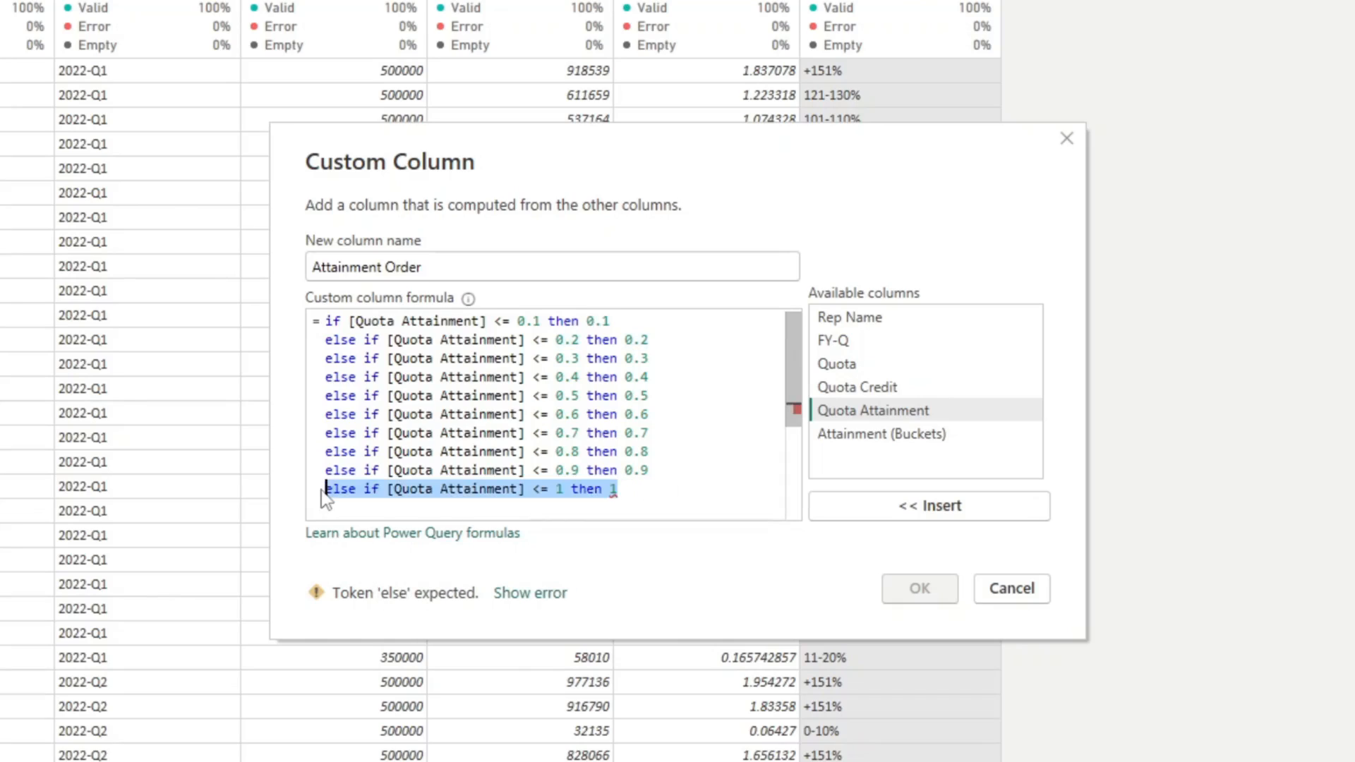
click(646, 489)
key(Return)
key(ctrl+v)
click(564, 492)
text(.1)
click(646, 492)
text(.1)
Copy the 1.1 line onto a new else-if line and change it to <= 1.2 then 1.2
shift+click(327, 492)
key(ctrl+c)
click(670, 494)
key(Return)
key(ctrl+v)
click(579, 492)
key(BackSpace)
text(2)
click(660, 498)
Add another copied else-if line reading <= 1.3 then 1.3
key(Return)
key(ctrl+v)
click(577, 492)
key(BackSpace)
text(3)
click(648, 494)
key(BackSpace)
text(3)
Add another copied else-if line reading <= 1.4 then 1.4
key(Return)
key(ctrl+v)
click(577, 491)
key(BackSpace)
text(4)
click(656, 494)
key(BackSpace)
text(4)
Add another copied else-if line reading <= 1.5 then 1.5
key(Return)
key(ctrl+v)
click(578, 502)
key(BackSpace)
text(5)
click(661, 495)
key(BackSpace)
text(5)
Add a final copied else-if line with the operator changed so it reads > 1.5 then 1.6
key(Return)
key(ctrl+v)
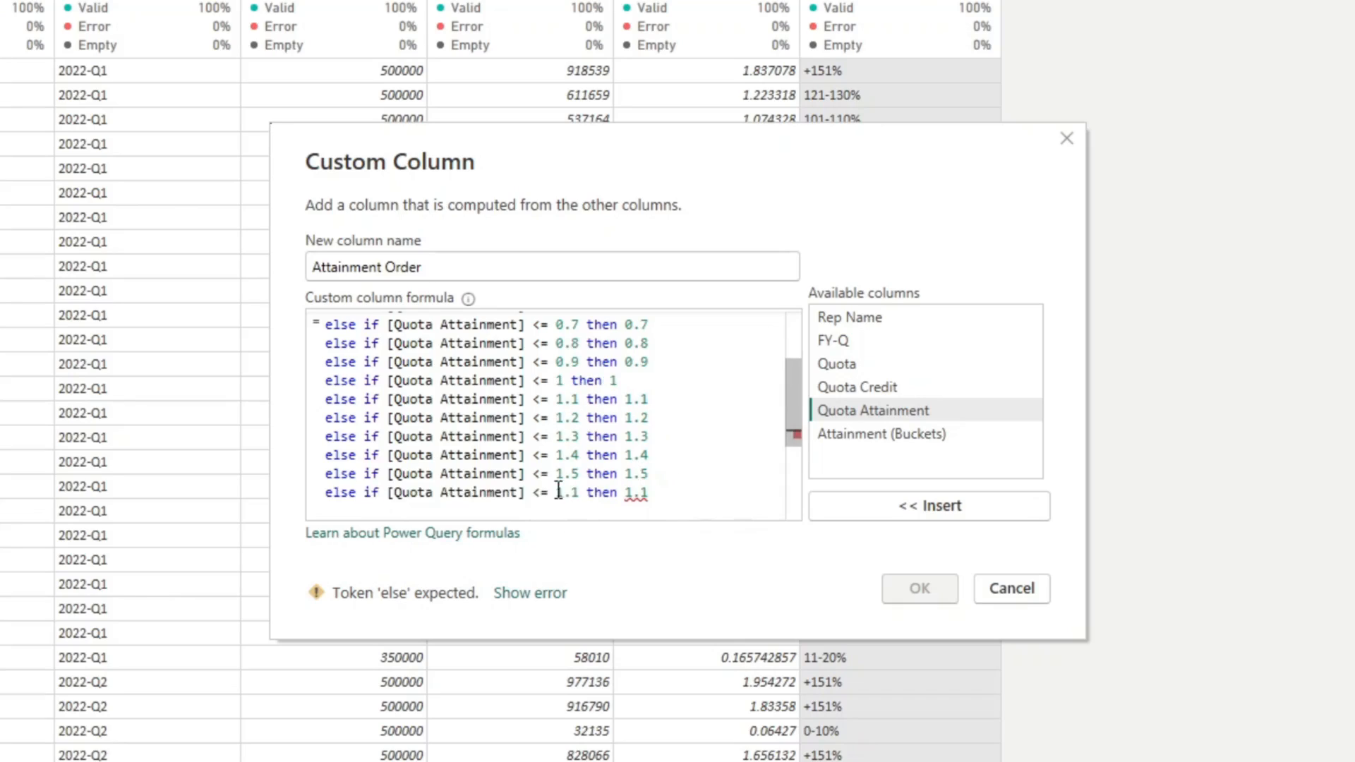
key(BackSpace)
key(BackSpace)
text(>)
click(571, 482)
key(BackSpace)
text(5)
click(680, 496)
key(BackSpace)
text(6)
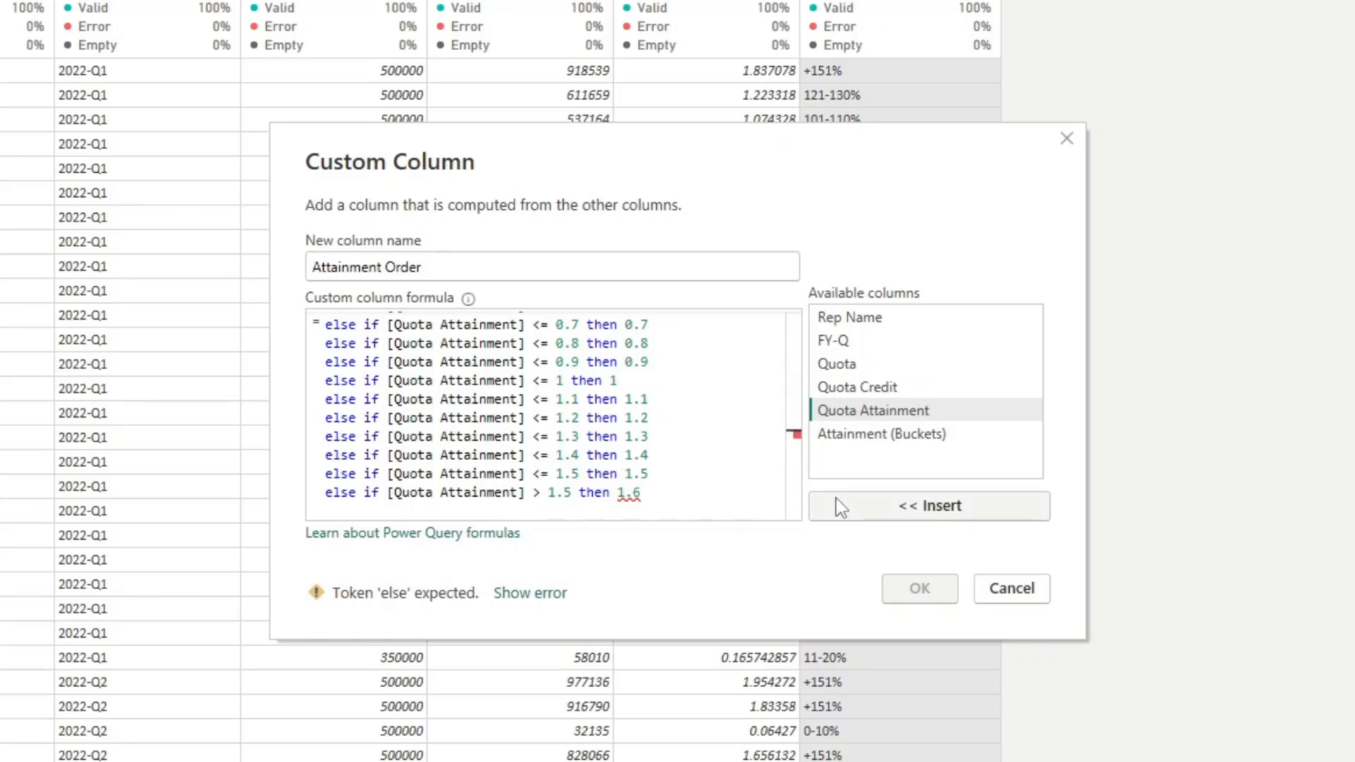
Close the formula with else 99 and create the Attainment Order column
key(Return)
text(else 99)
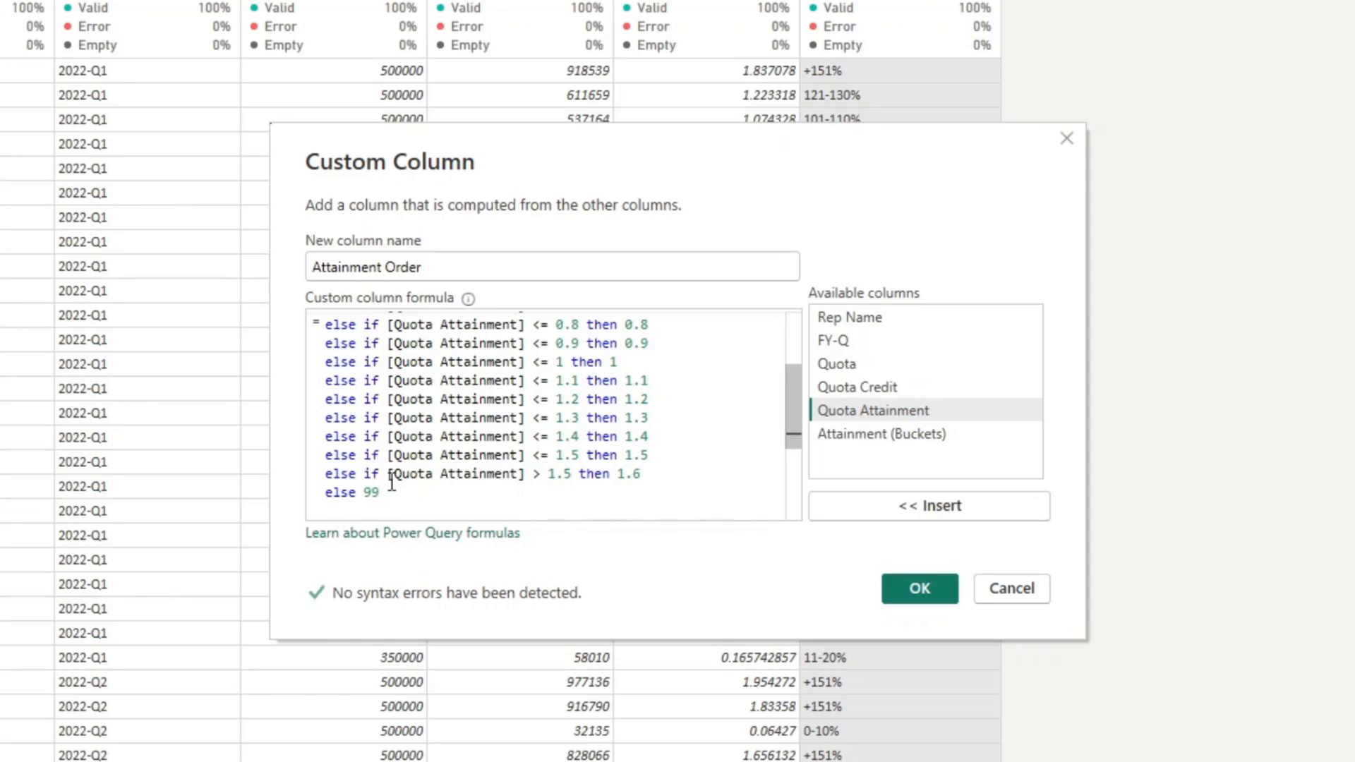
drag(327, 471, 662, 472)
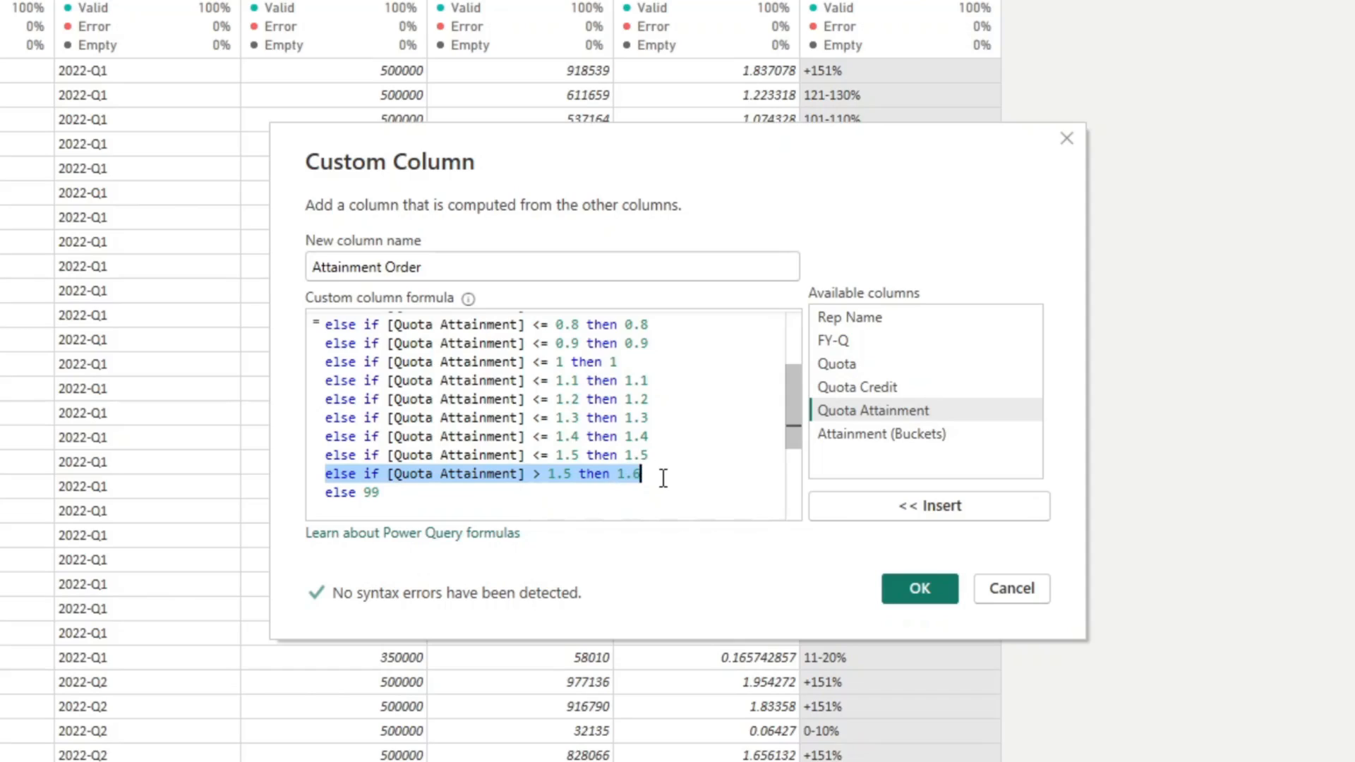
click(923, 592)
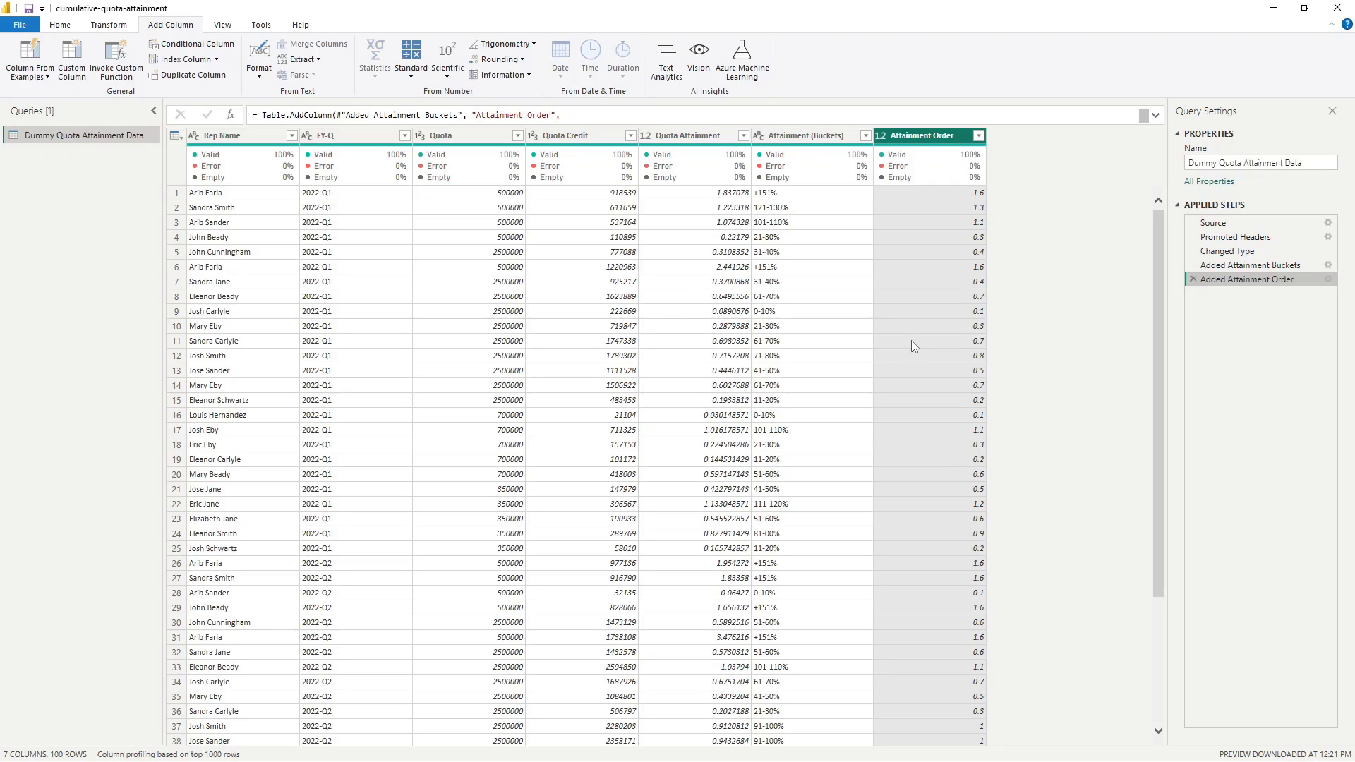
Apply the query changes and close the Power Query Editor to return to the report
mouse_move(822, 168)
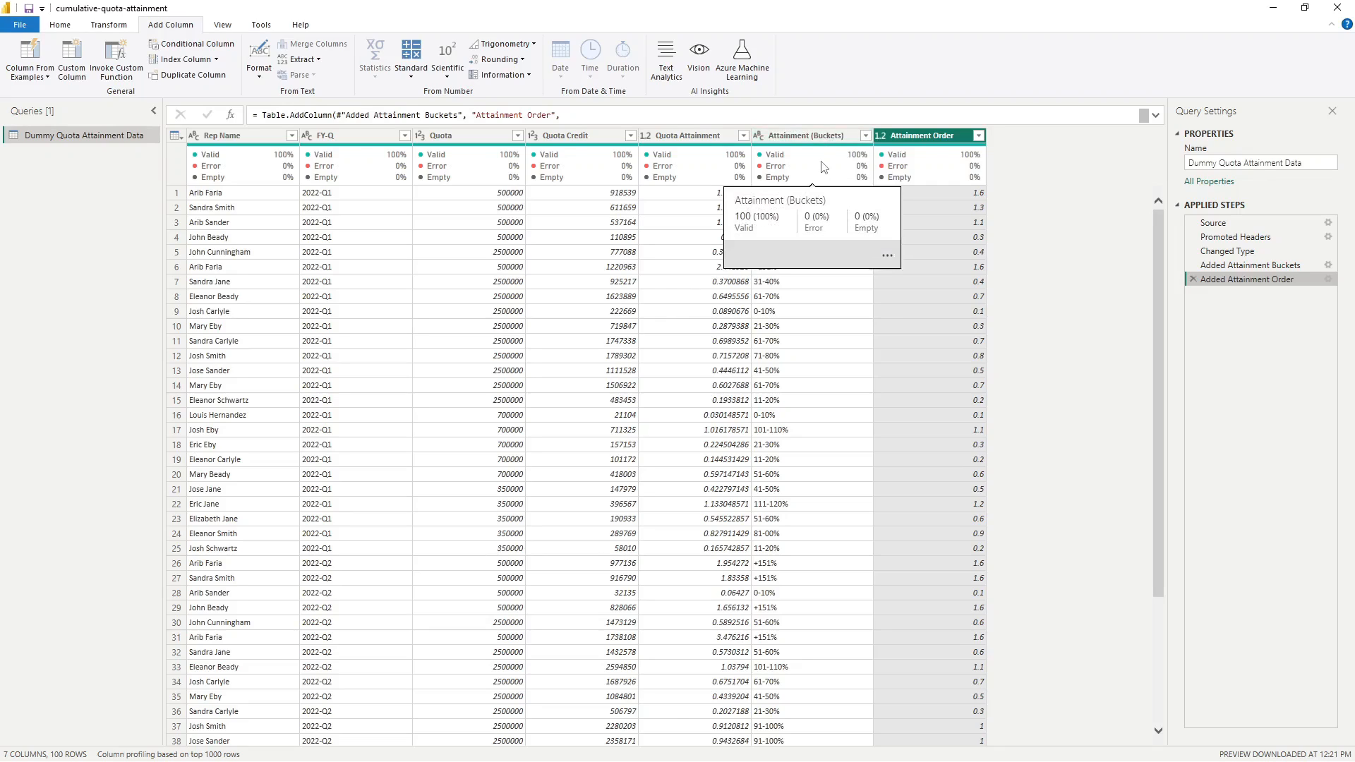
click(62, 26)
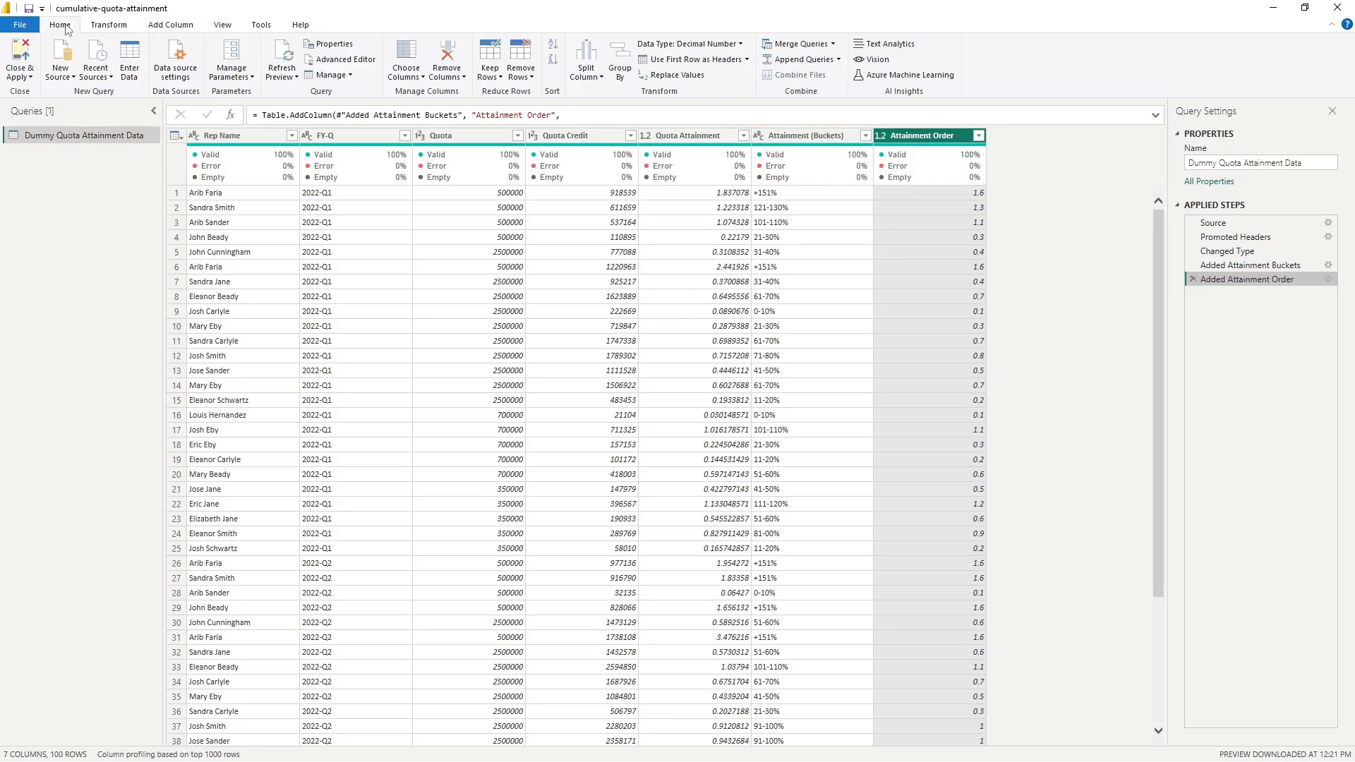
click(23, 55)
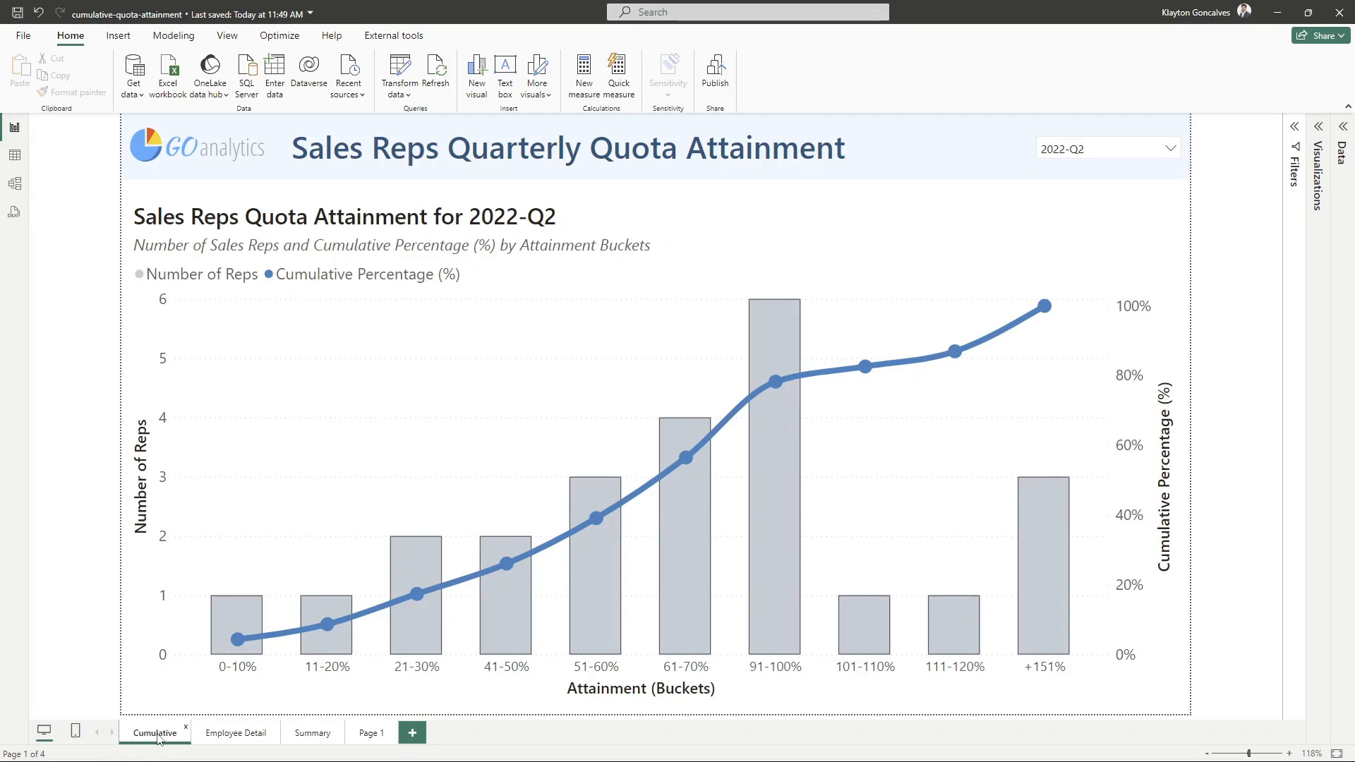
Duplicate the Cumulative page and remove Number of Reps and Cumulative Percentage from the copied chart's column and line y-axes
right_click(158, 738)
click(204, 674)
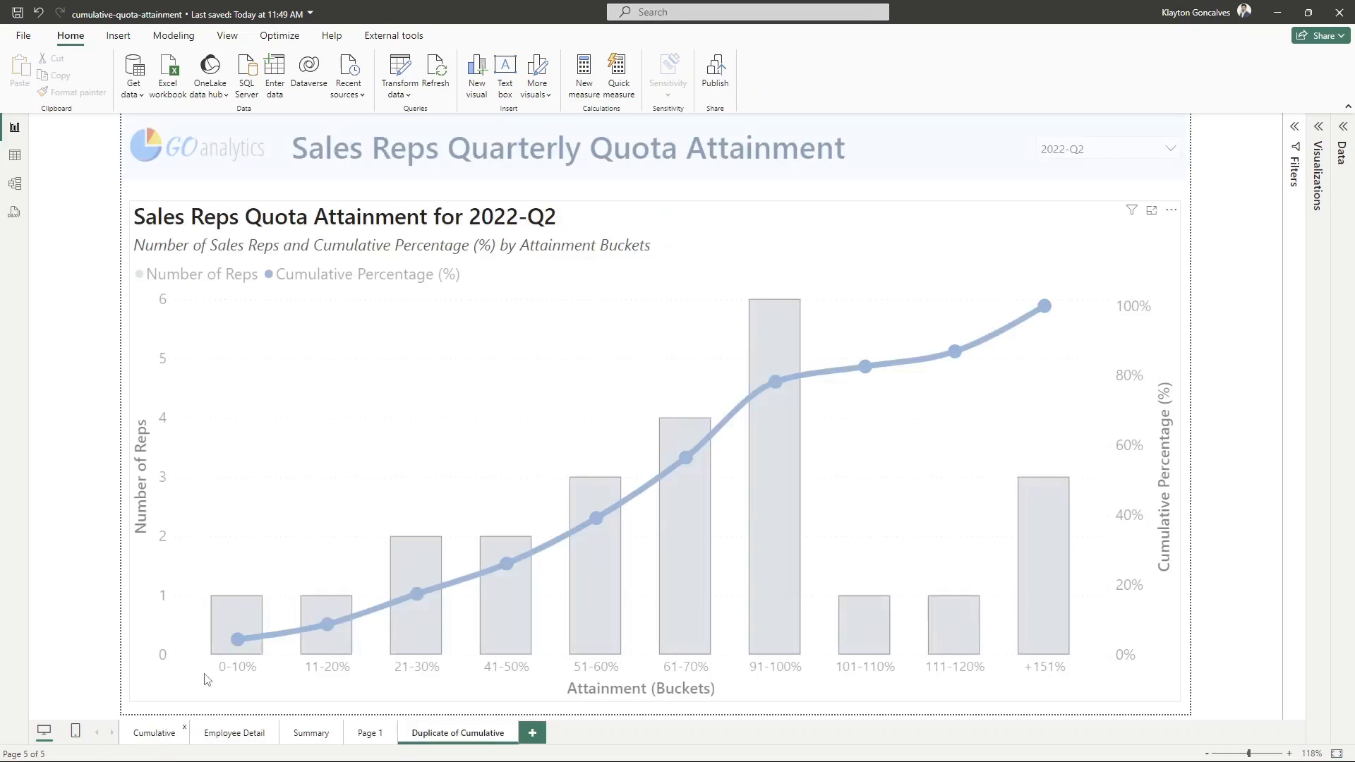
click(946, 225)
click(1320, 128)
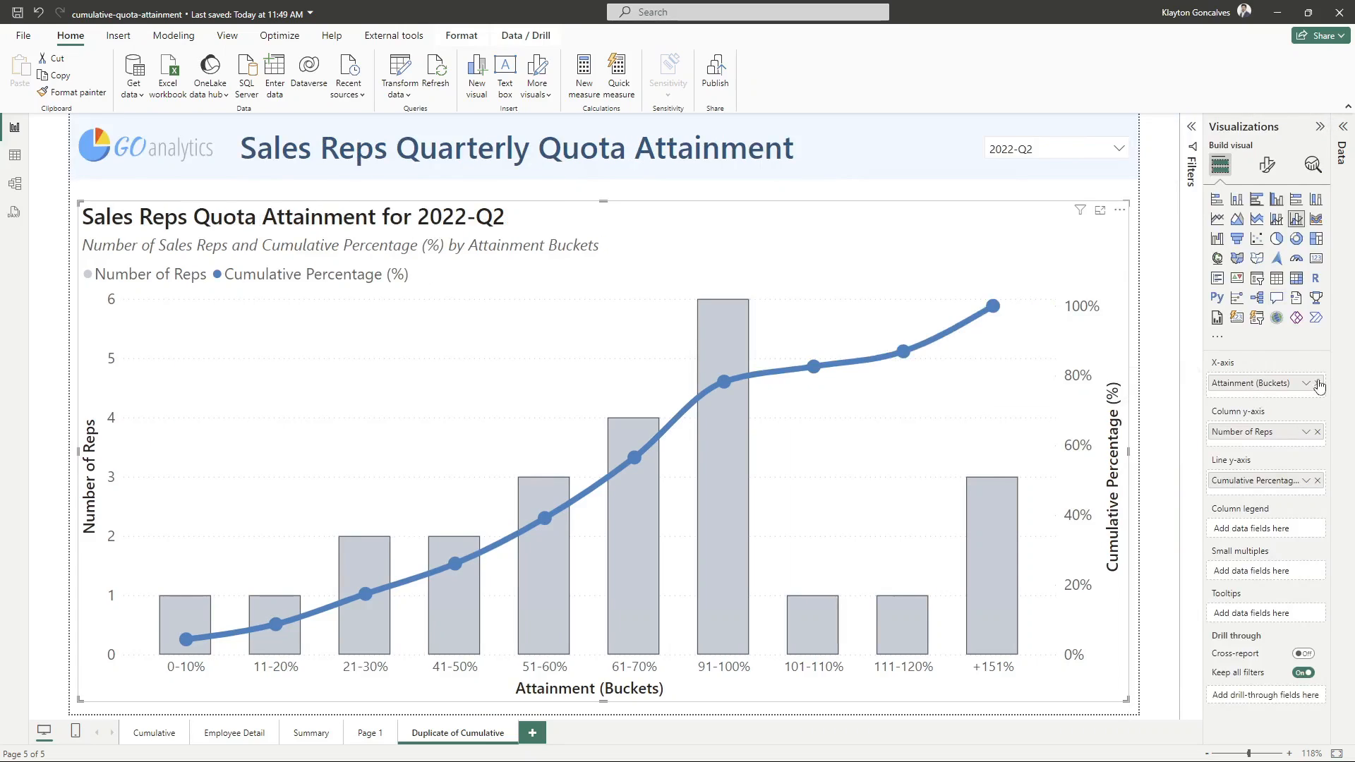
click(1317, 432)
click(1317, 475)
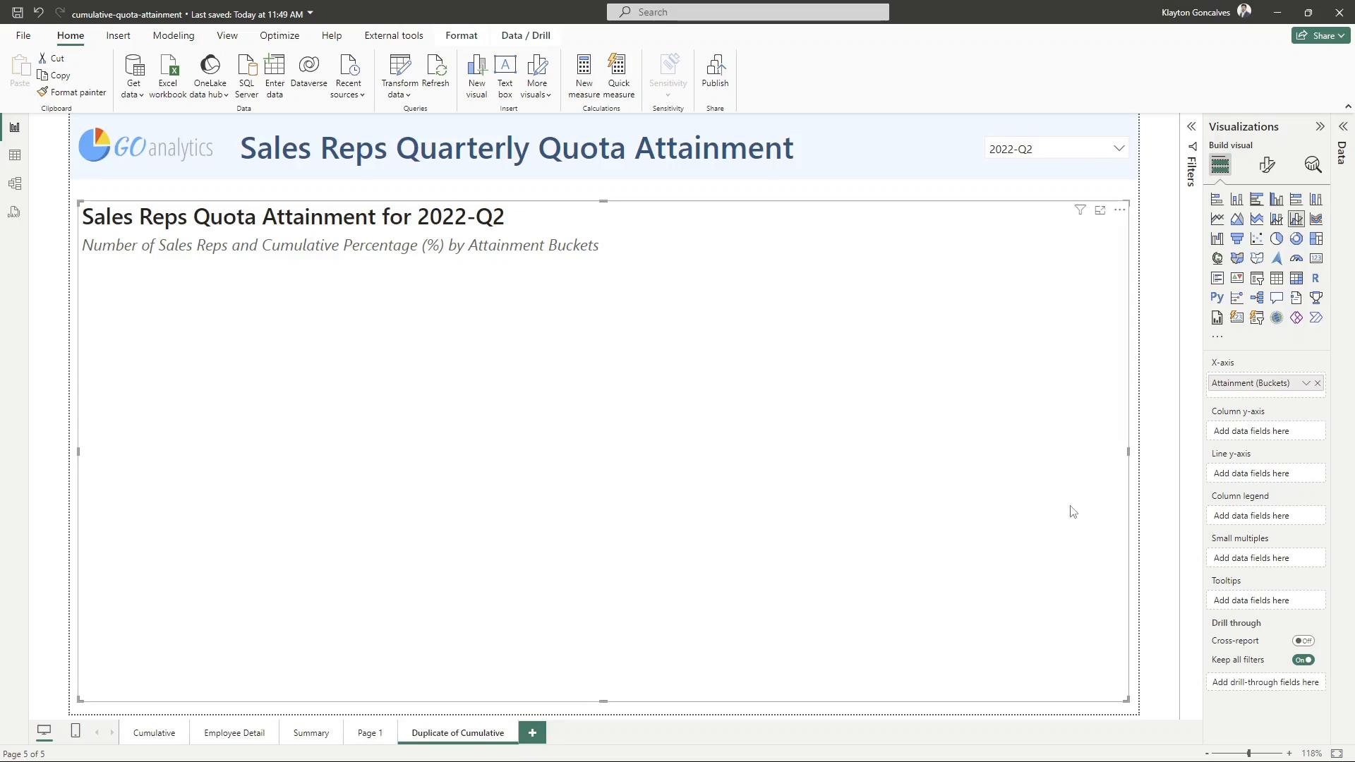
click(1134, 398)
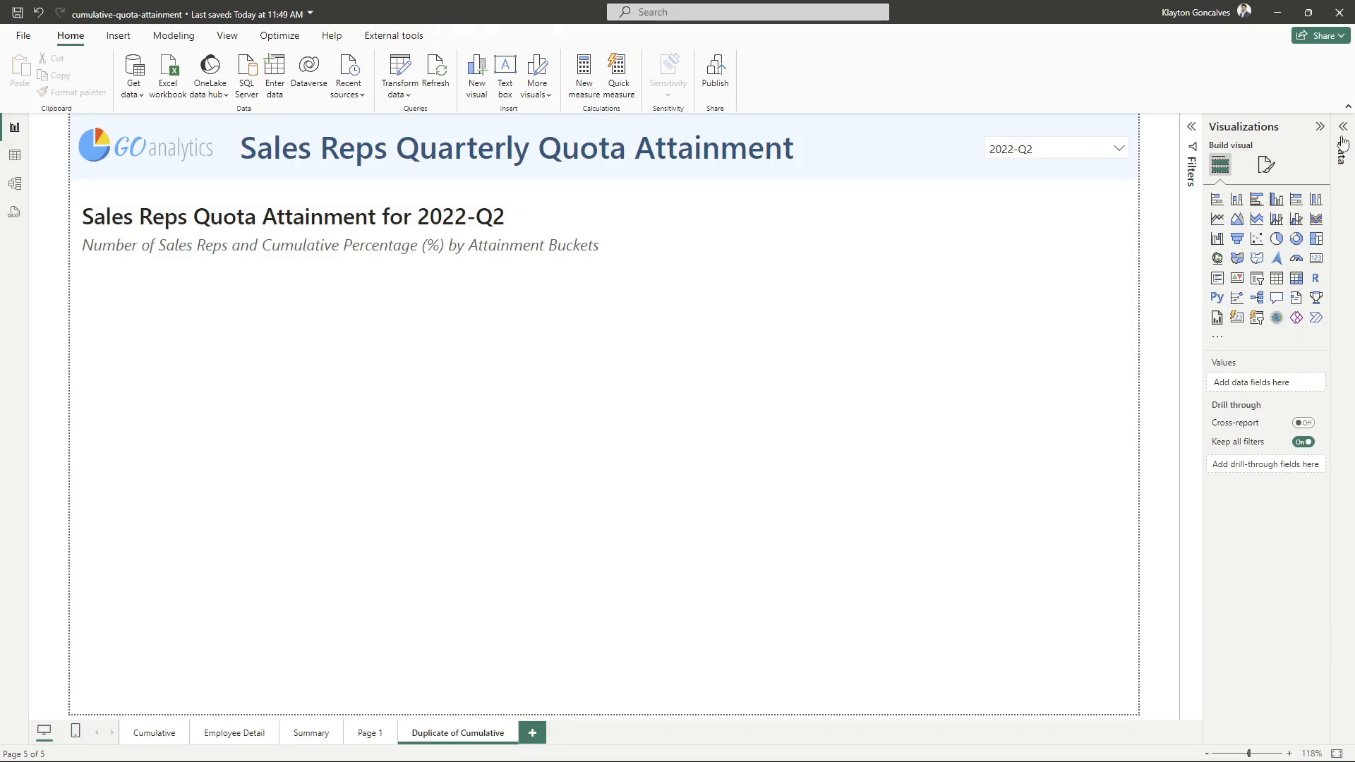
Create the measure Count of Employees = DISTINCTCOUNT('Dummy Quota Attainment Data'[Rep Name]) and format it with a thousands separator
click(1344, 129)
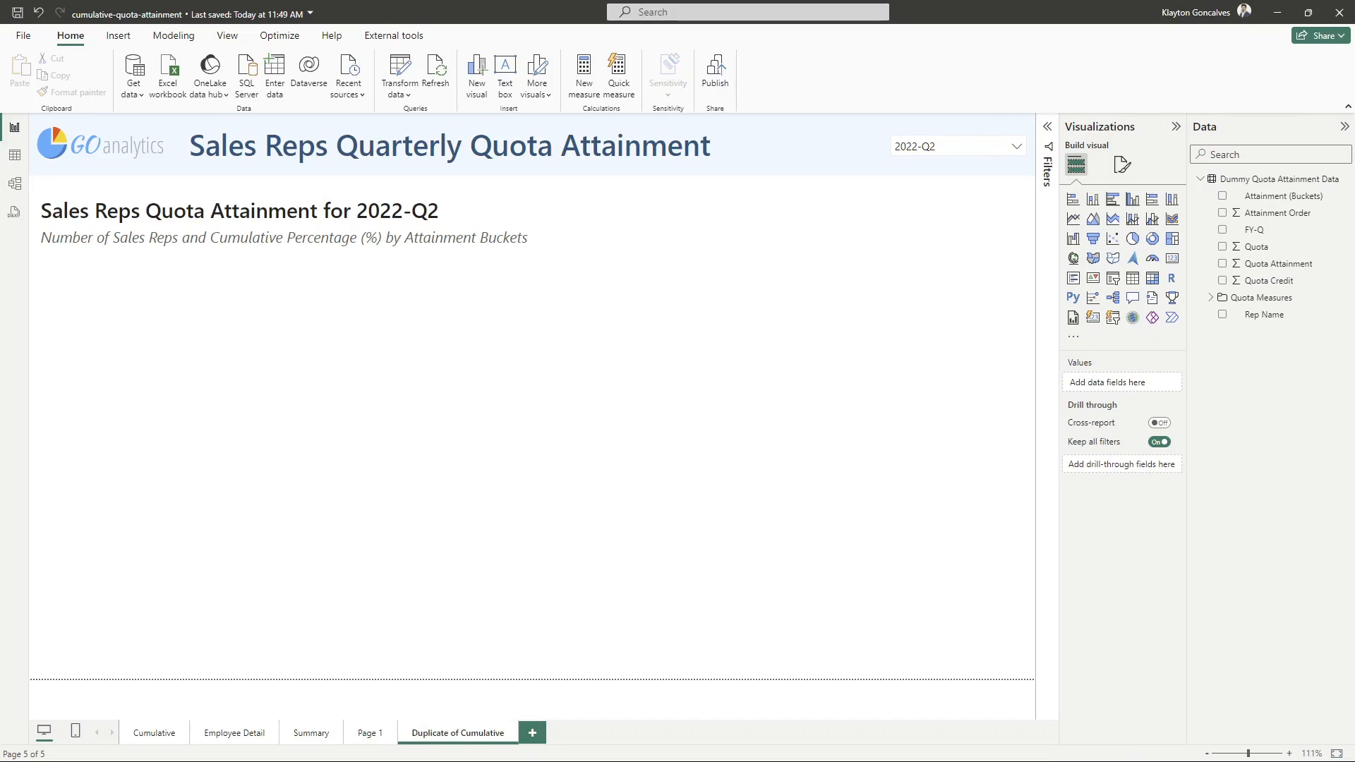
right_click(1251, 327)
click(1181, 381)
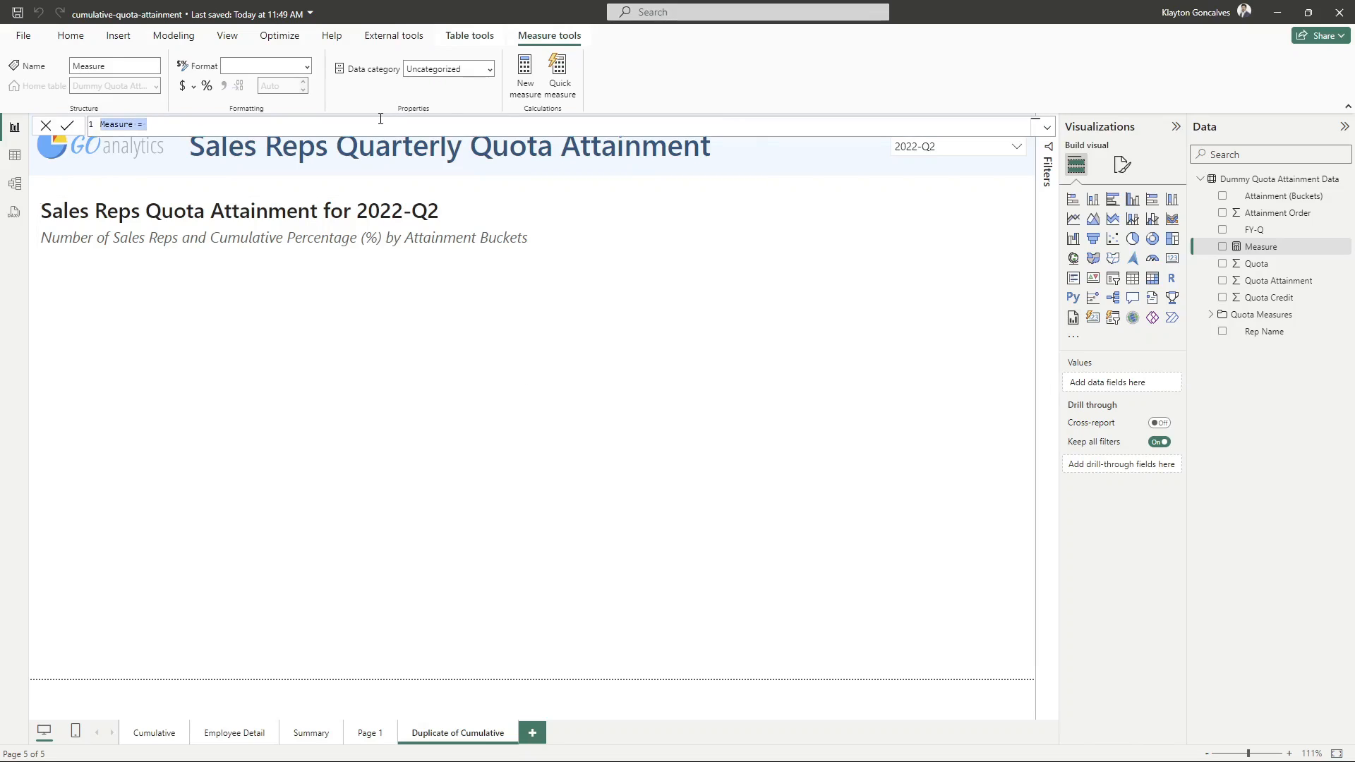
text(Count of Employees)
scroll(385, 120, up, 3)
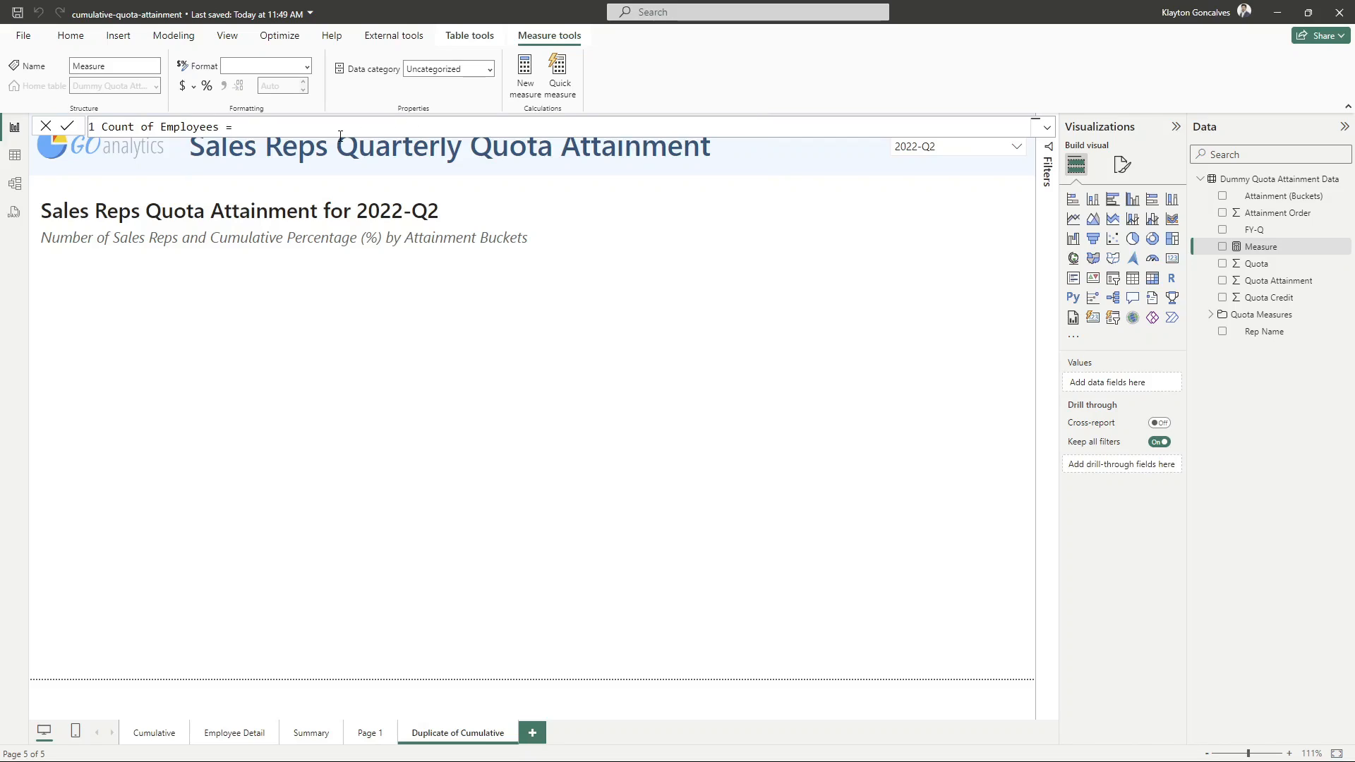
text(DIS)
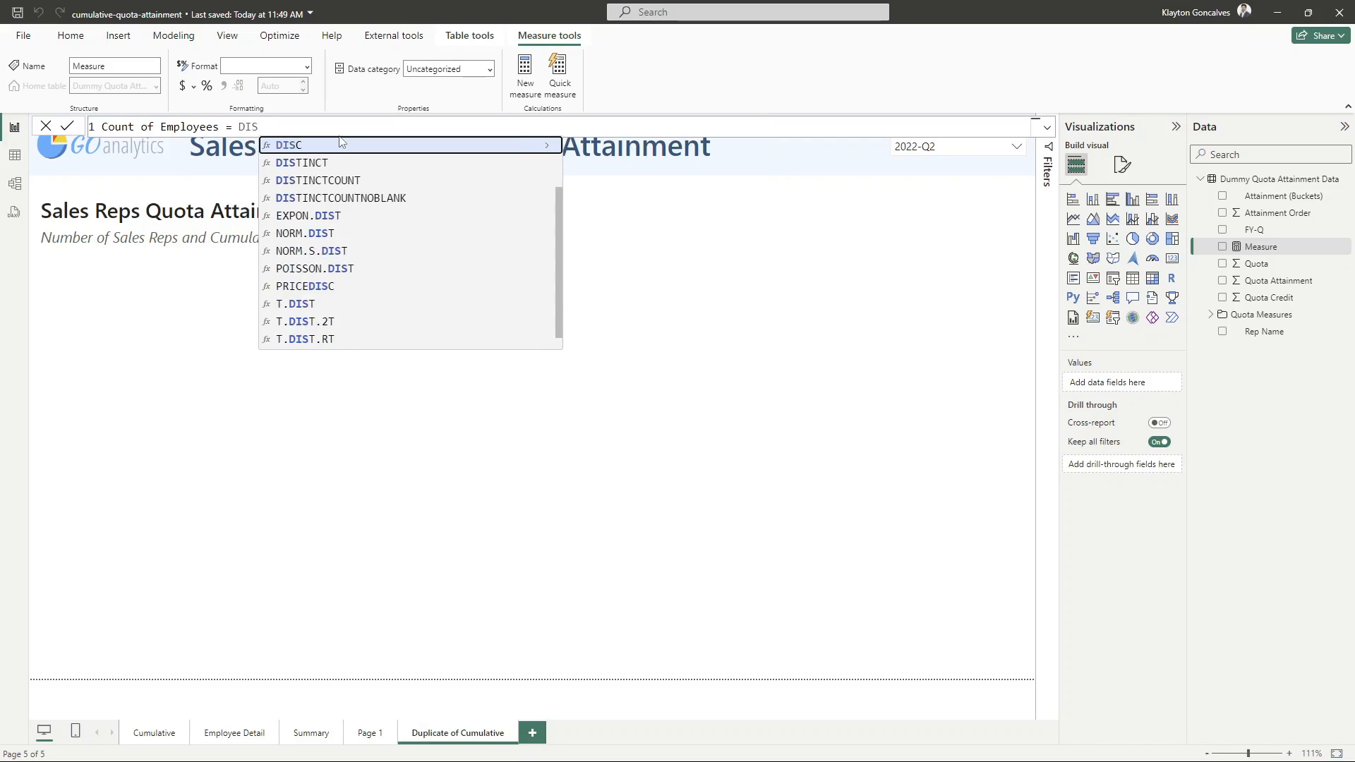
click(348, 184)
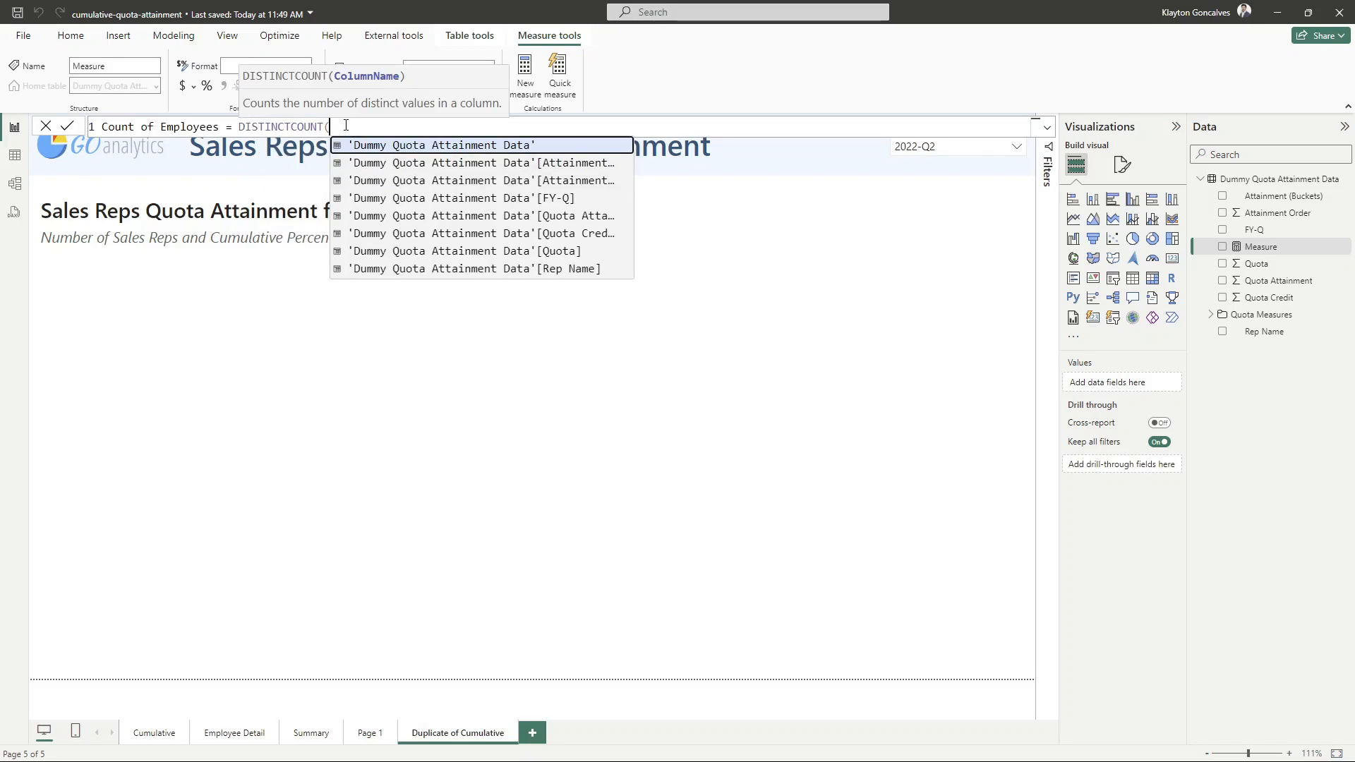
click(437, 269)
text())
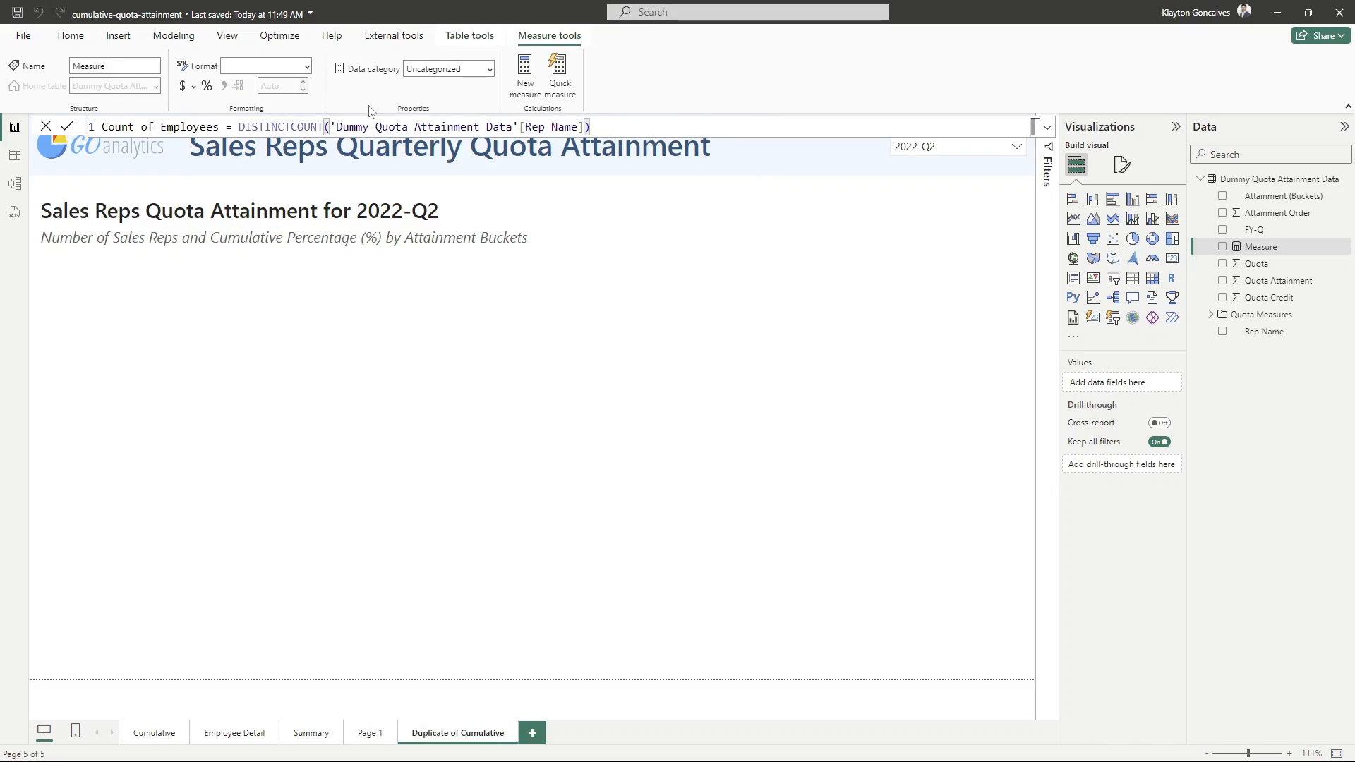
click(69, 127)
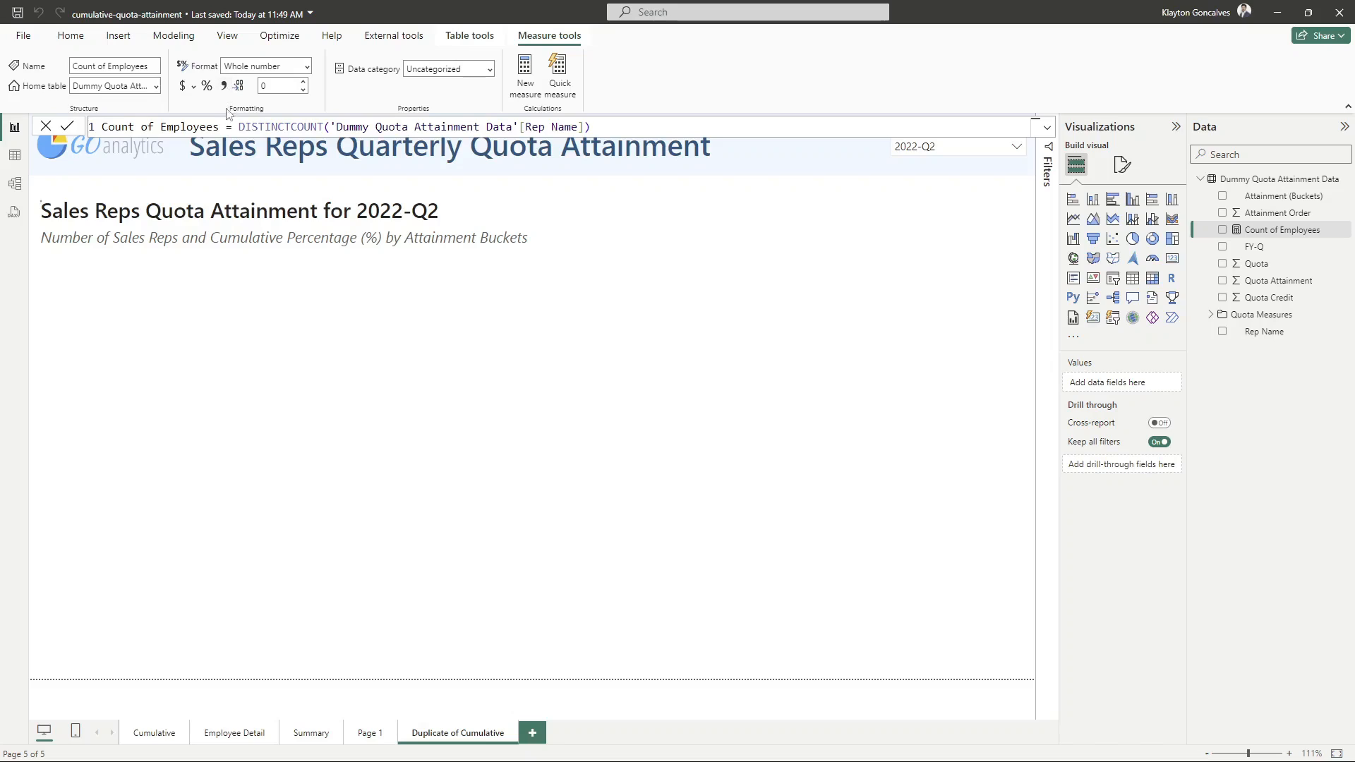
click(225, 86)
click(1035, 284)
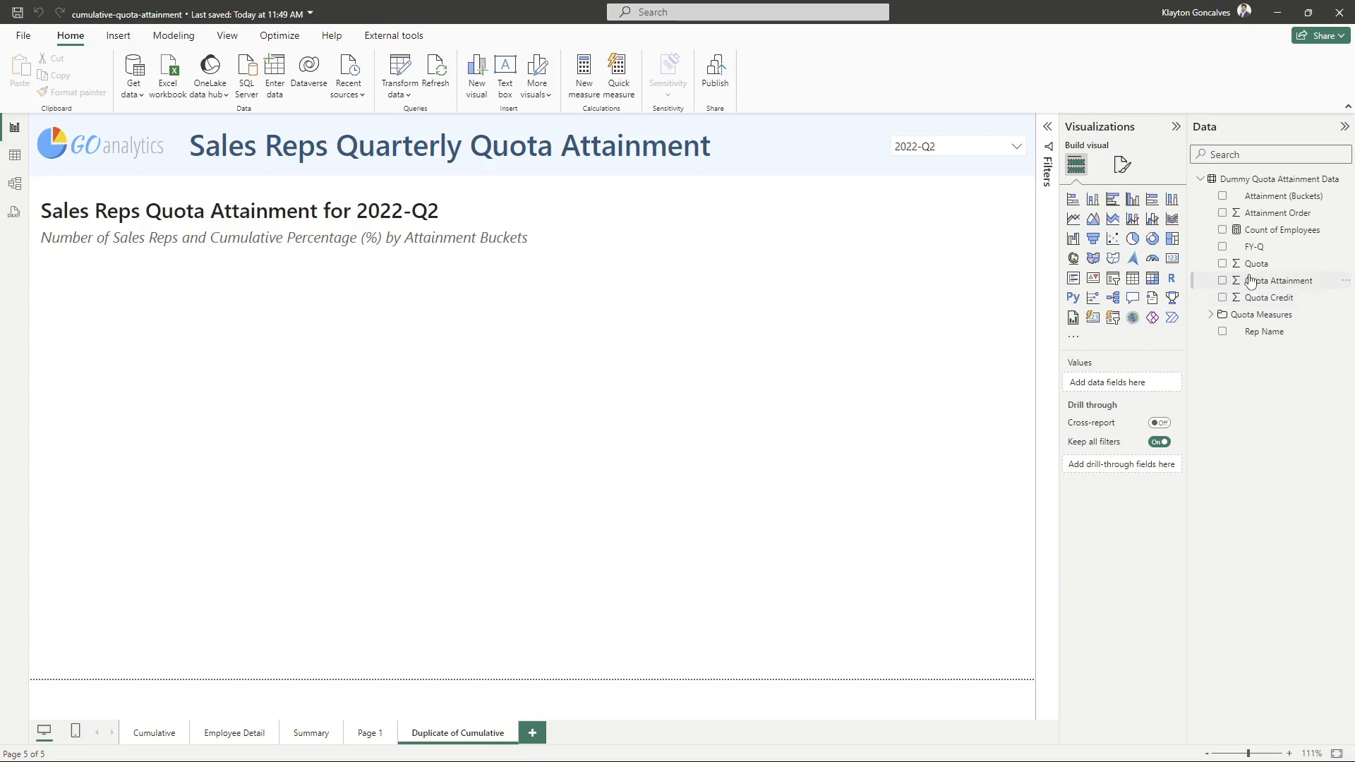
Start a new measure named _maxAttainment in the Dummy Quota Attainment Data table, with the formula editor expanded
right_click(1263, 339)
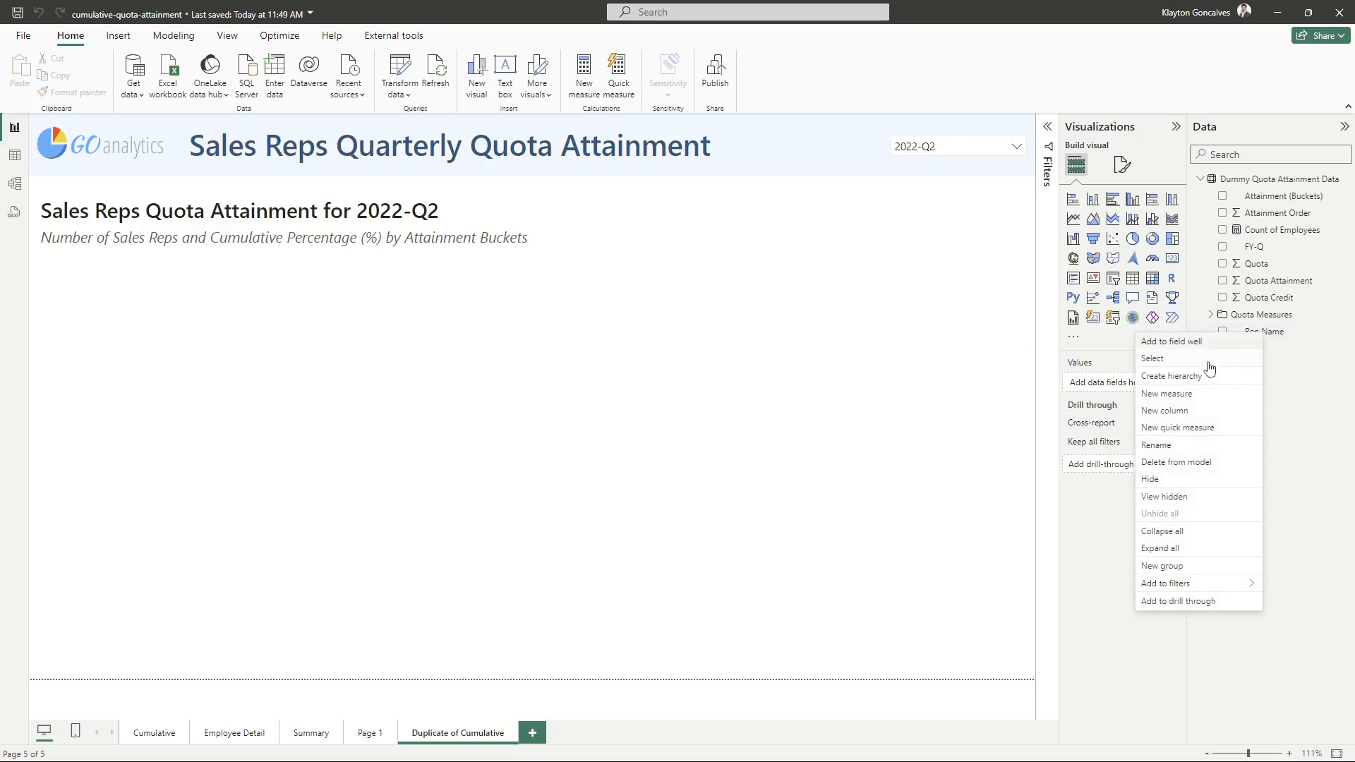
click(1177, 398)
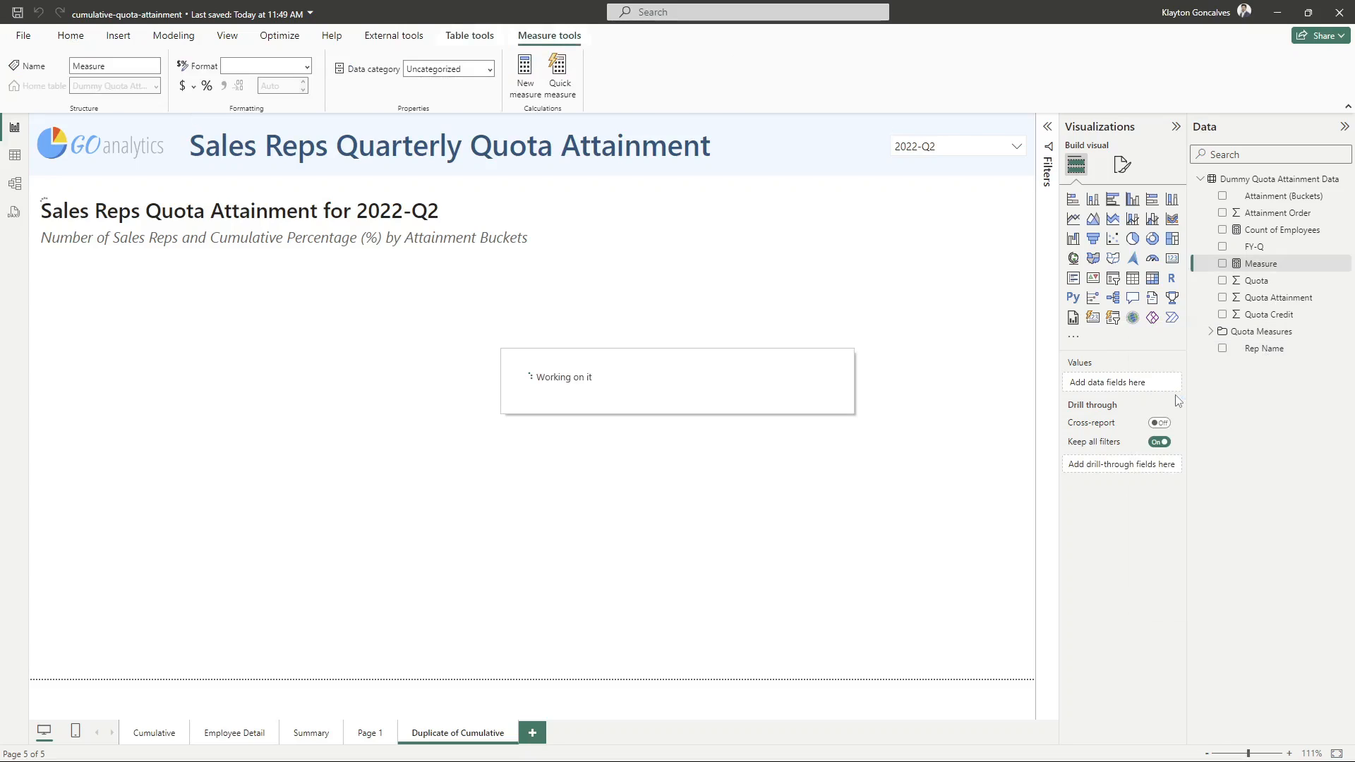
key(BackSpace)
text(_MA)
key(BackSpace)
key(BackSpace)
text(m)
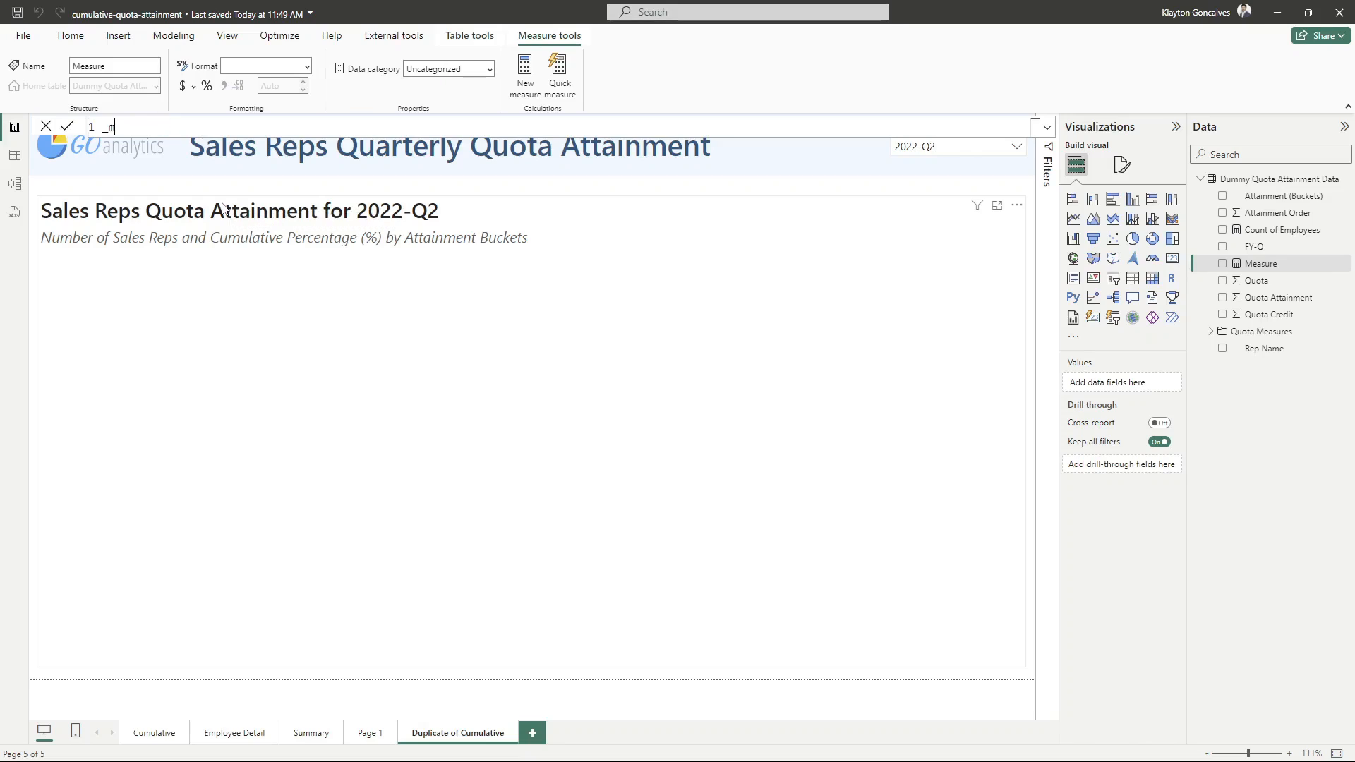
text(axAttainment =)
click(1047, 127)
scroll(353, 169, up, 2)
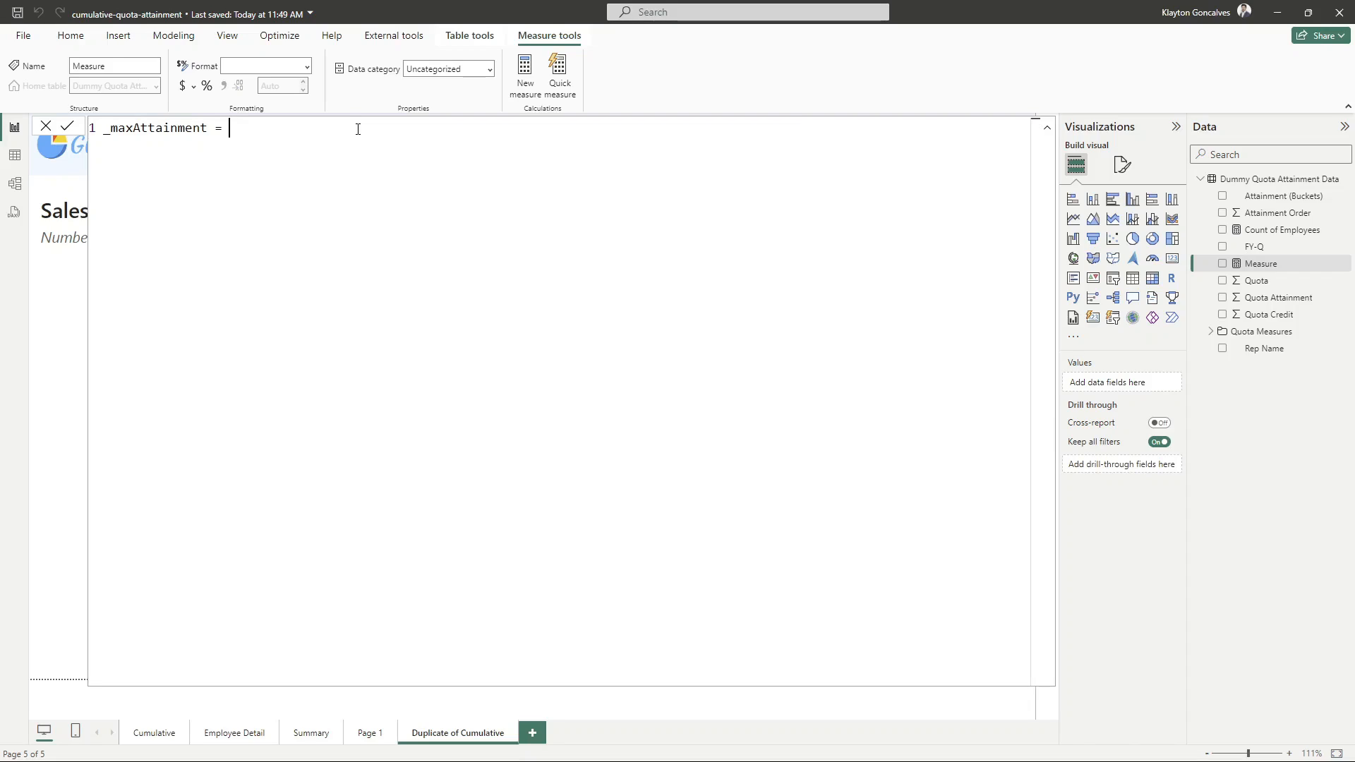
Define _maxAttainment as MAX('Dummy Quota Attainment Data'[Attainment Order]), commit the measure and collapse the formula editor
text(MAX()
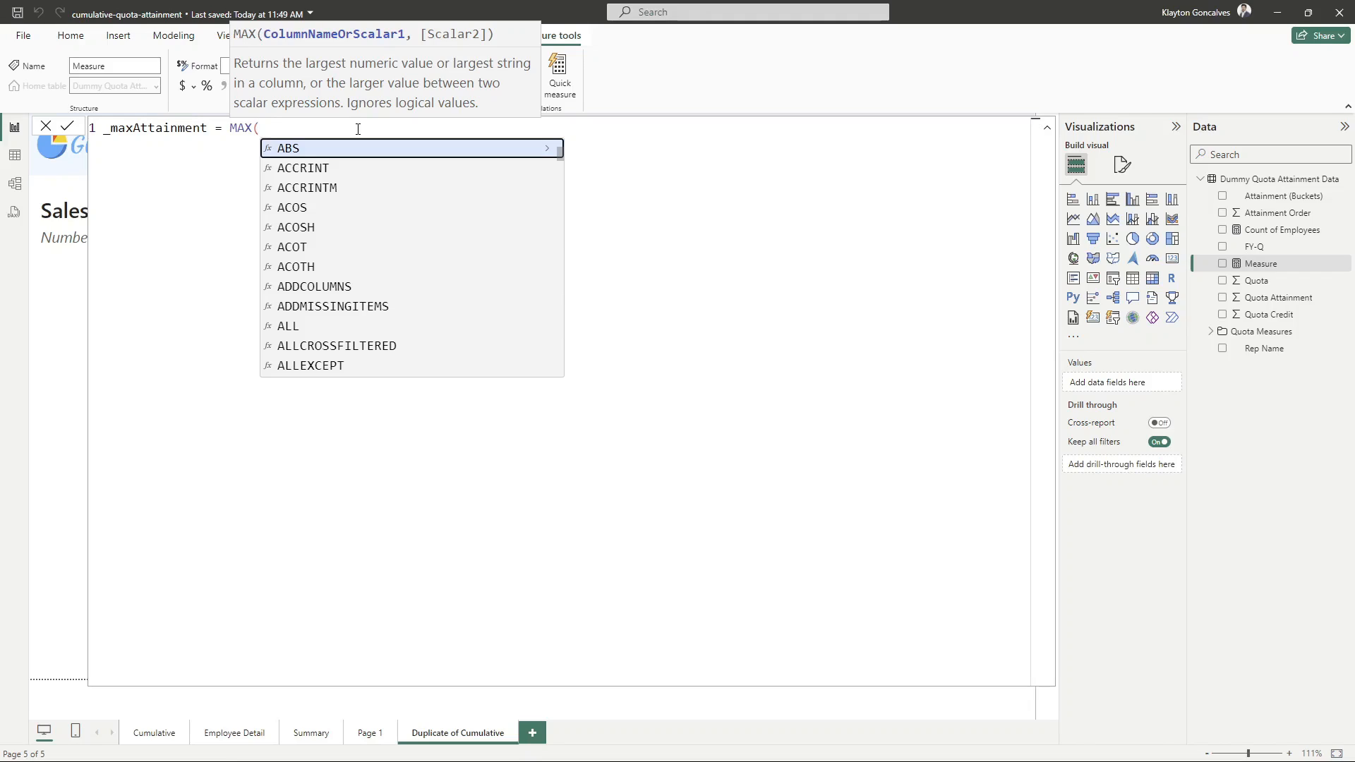
text(attain)
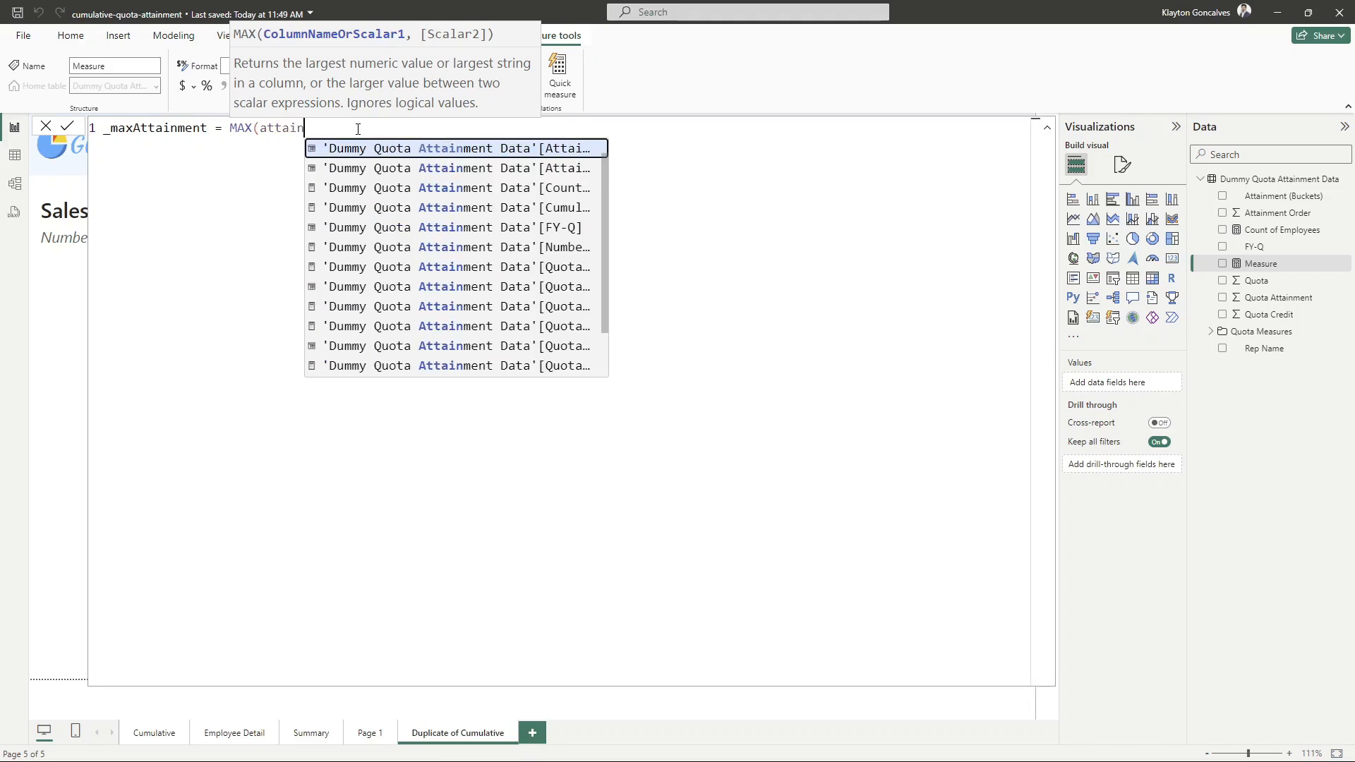
text(,emt)
key(BackSpace)
key(BackSpace)
key(BackSpace)
key(BackSpace)
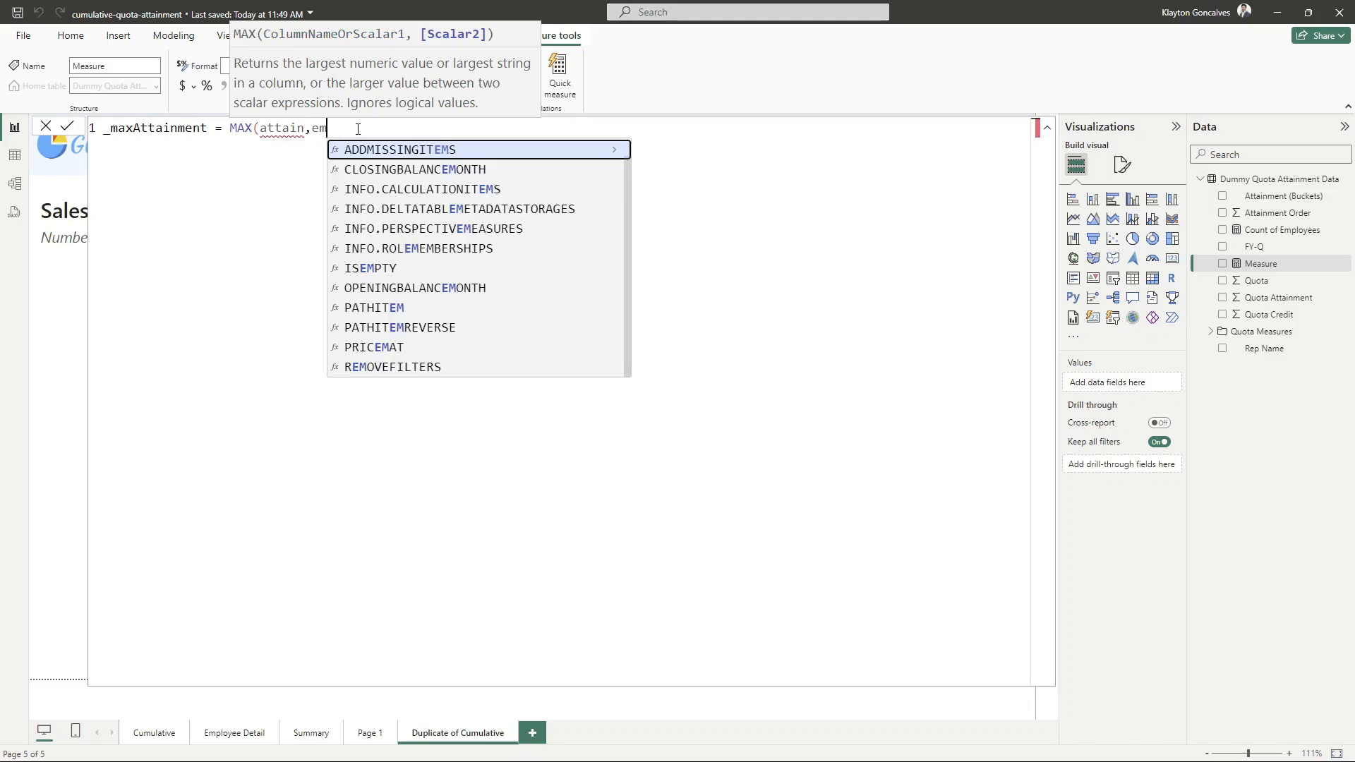
text(ment order)
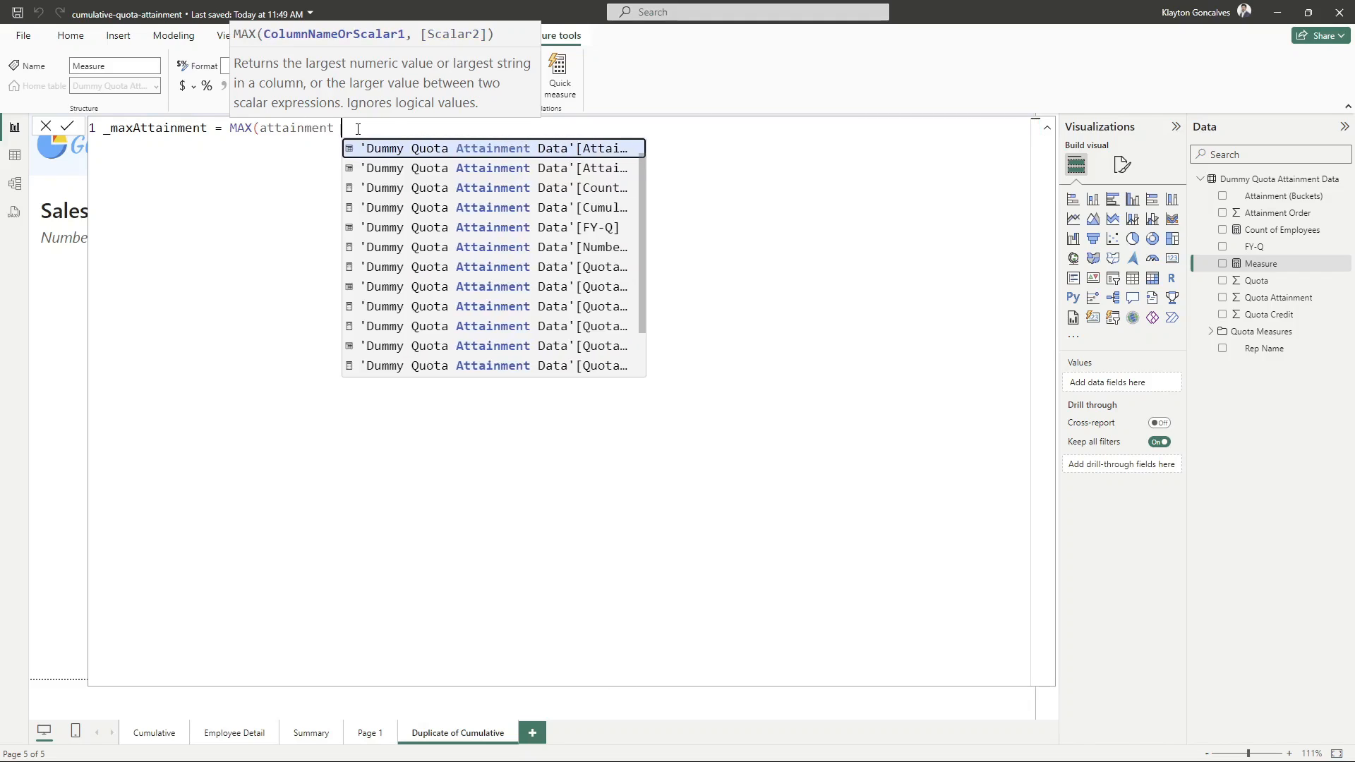
click(487, 150)
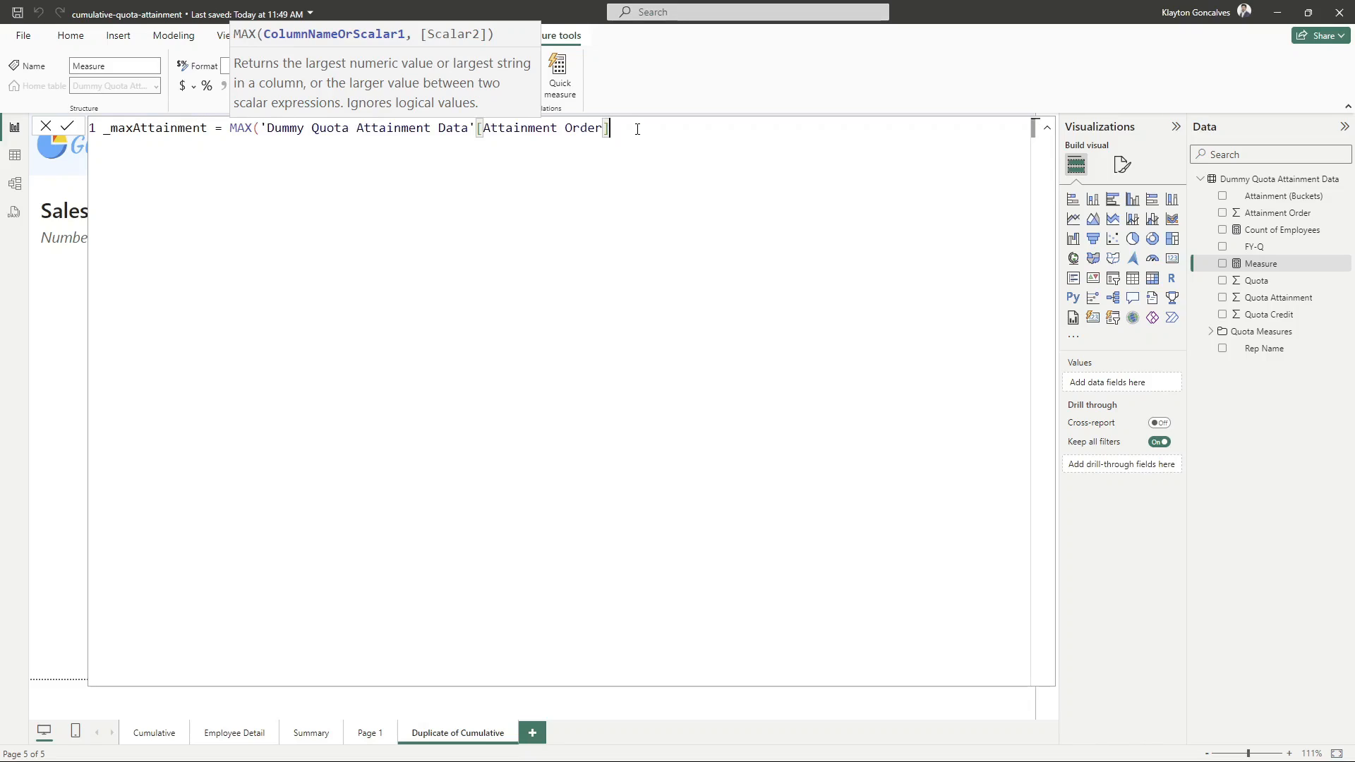
text())
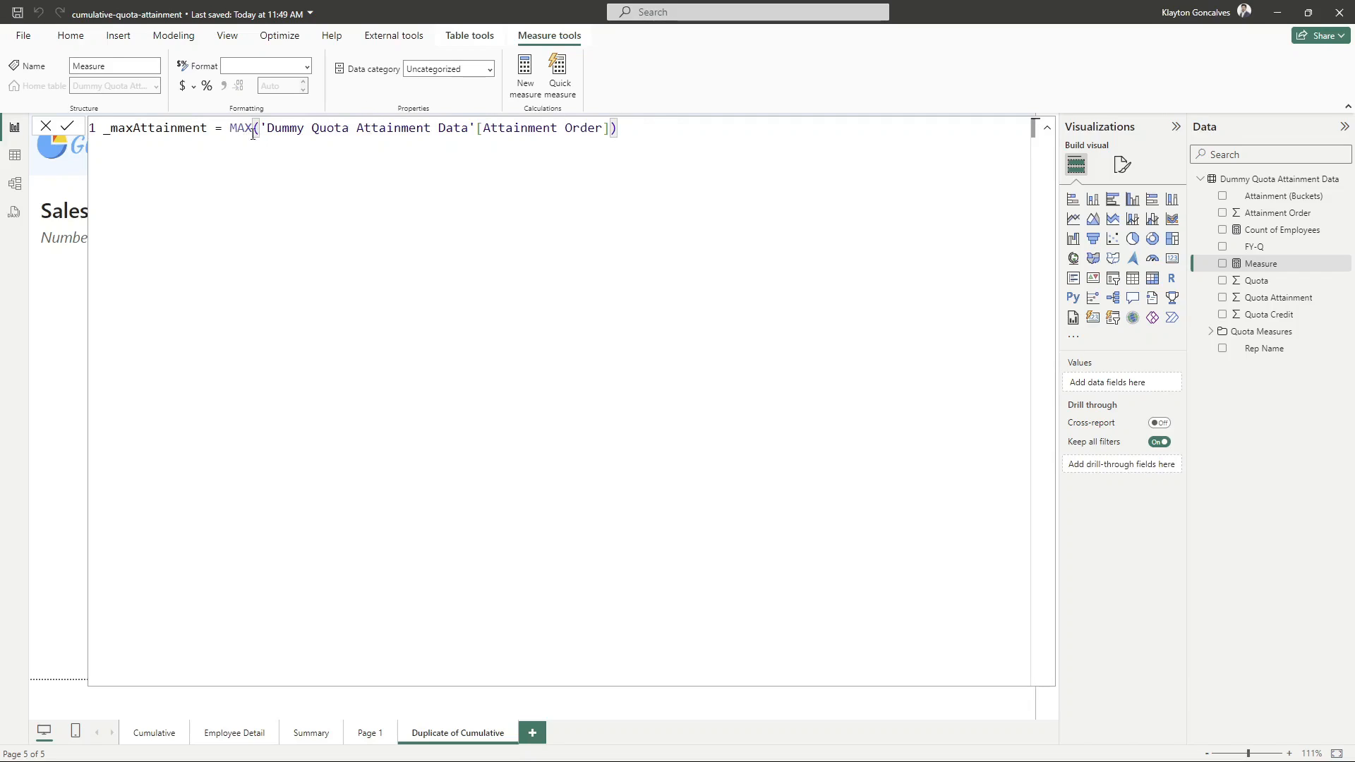
click(68, 127)
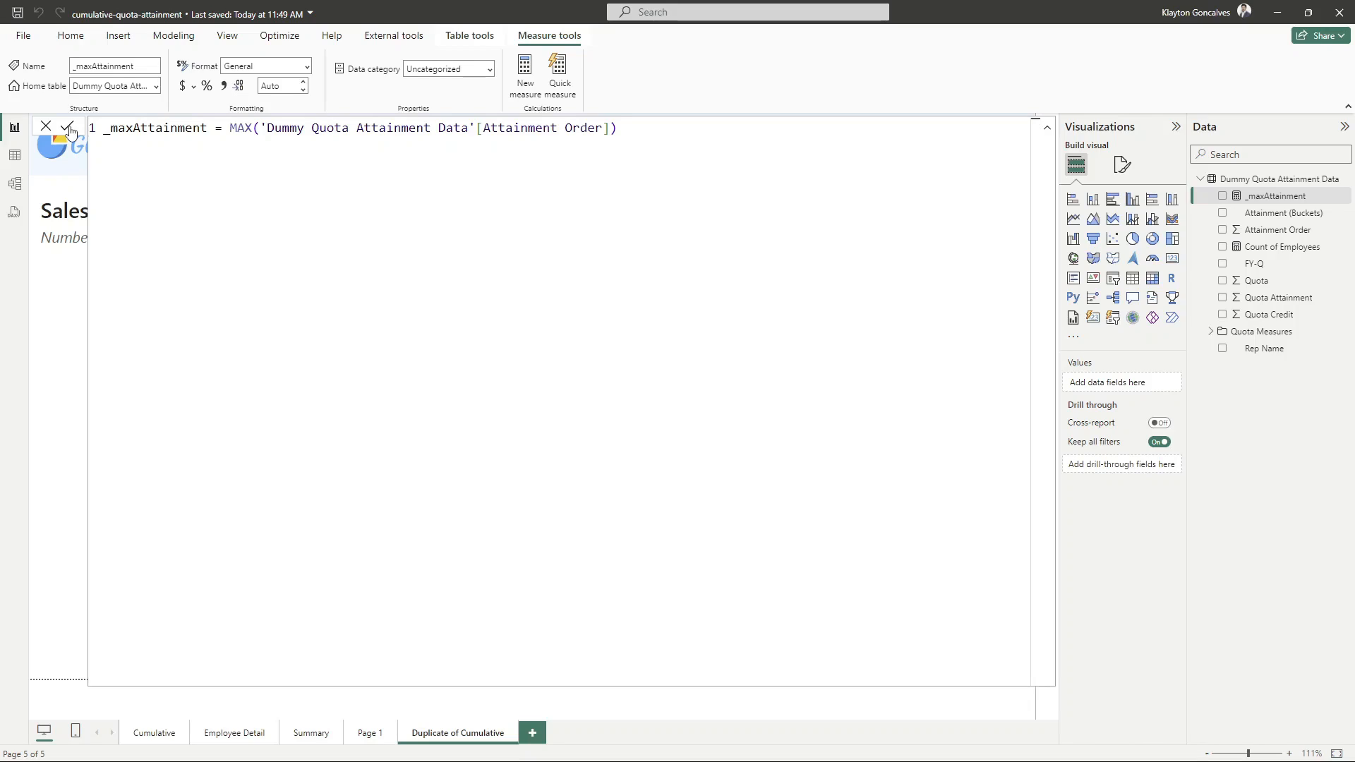
click(1049, 135)
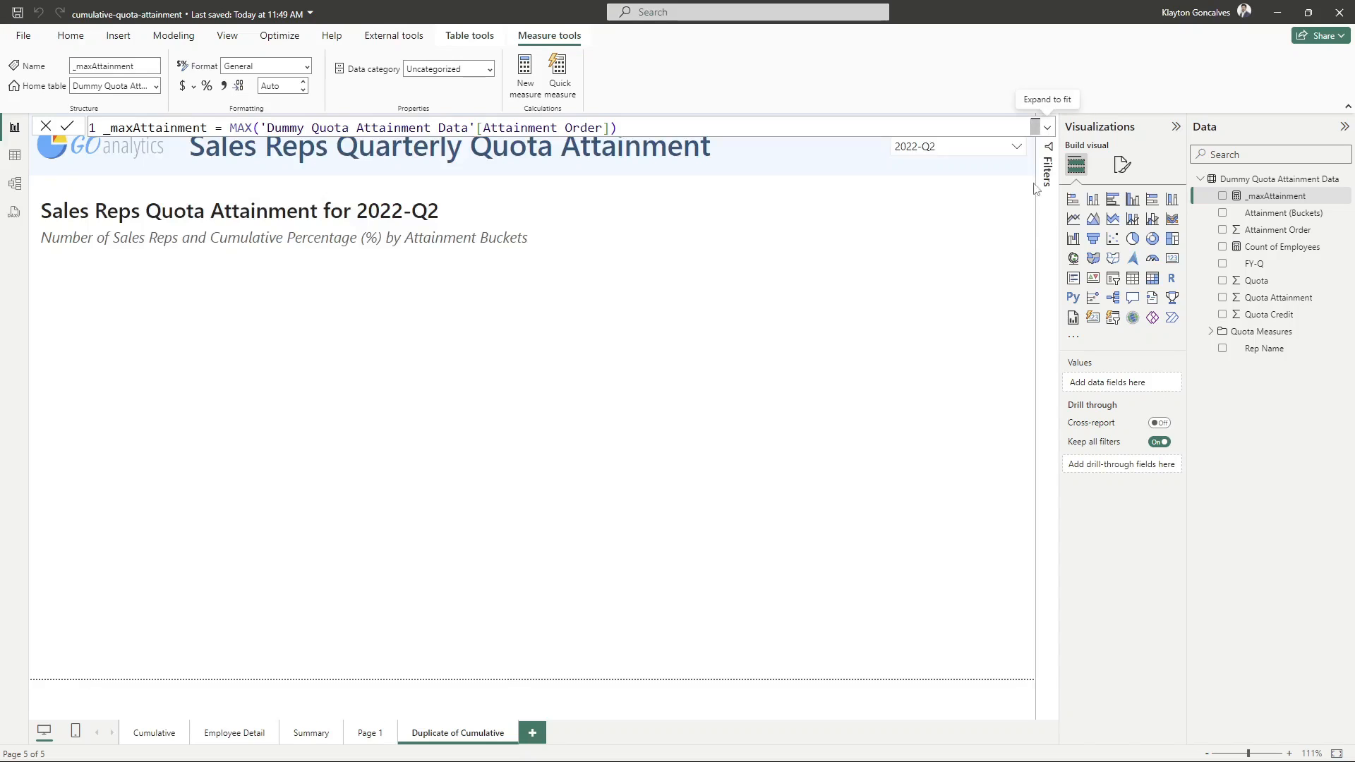
click(1017, 242)
click(1033, 252)
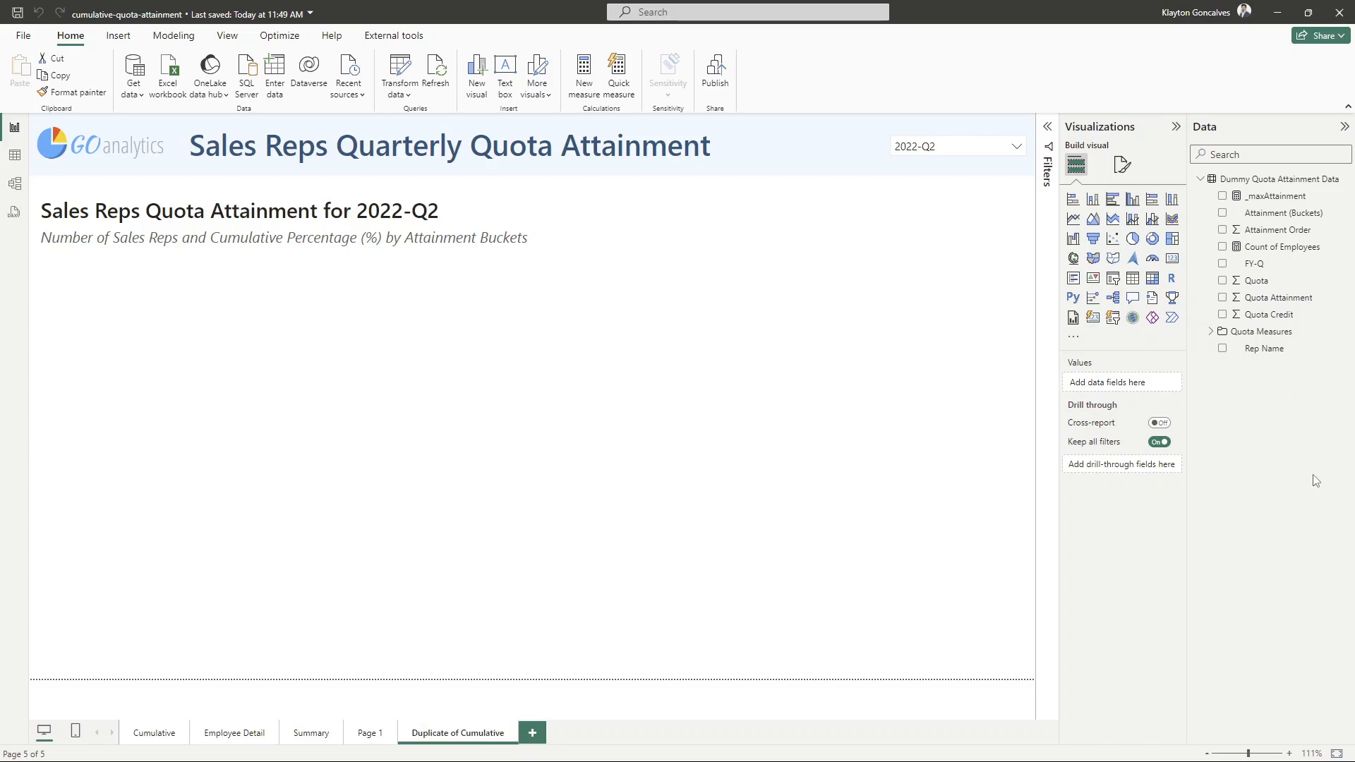
Start a new measure named _allReps in the Dummy Quota Attainment Data table, with the formula editor expanded
right_click(1259, 352)
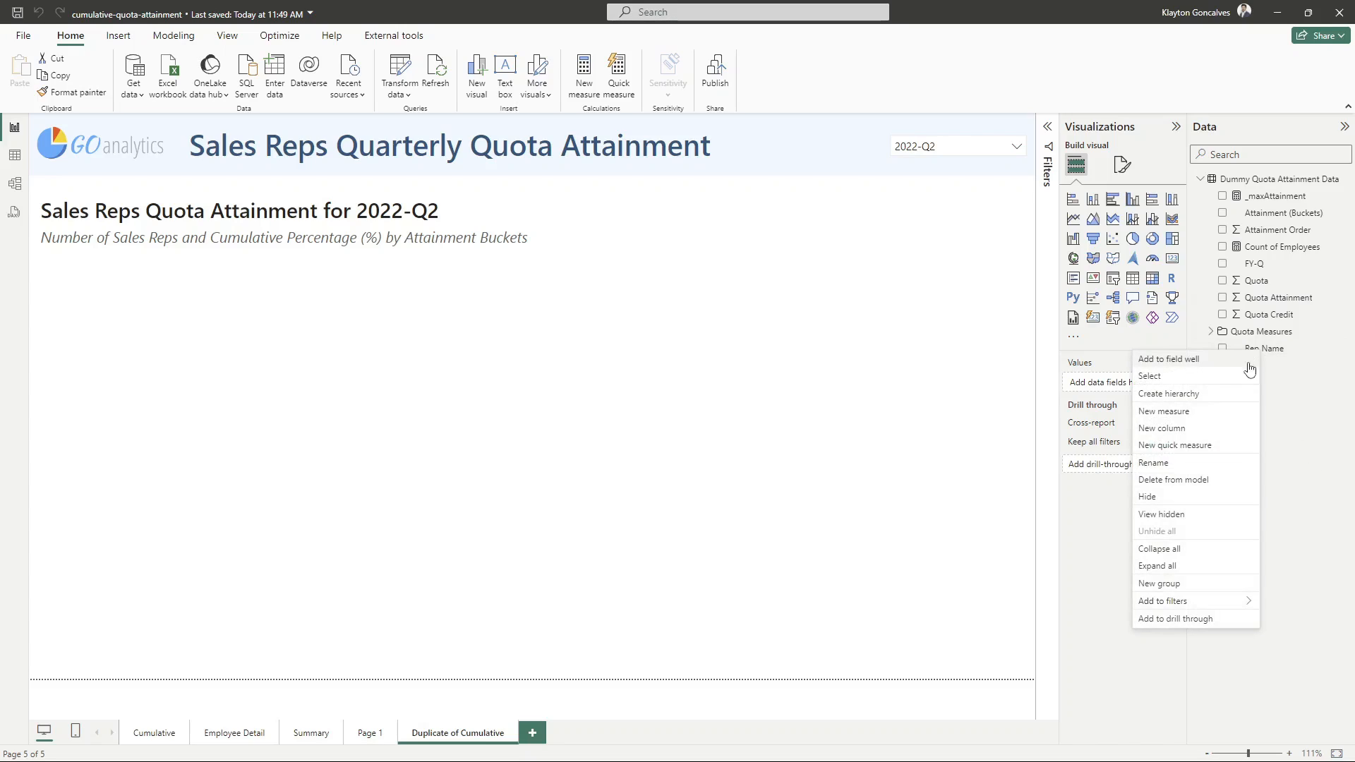
click(1175, 412)
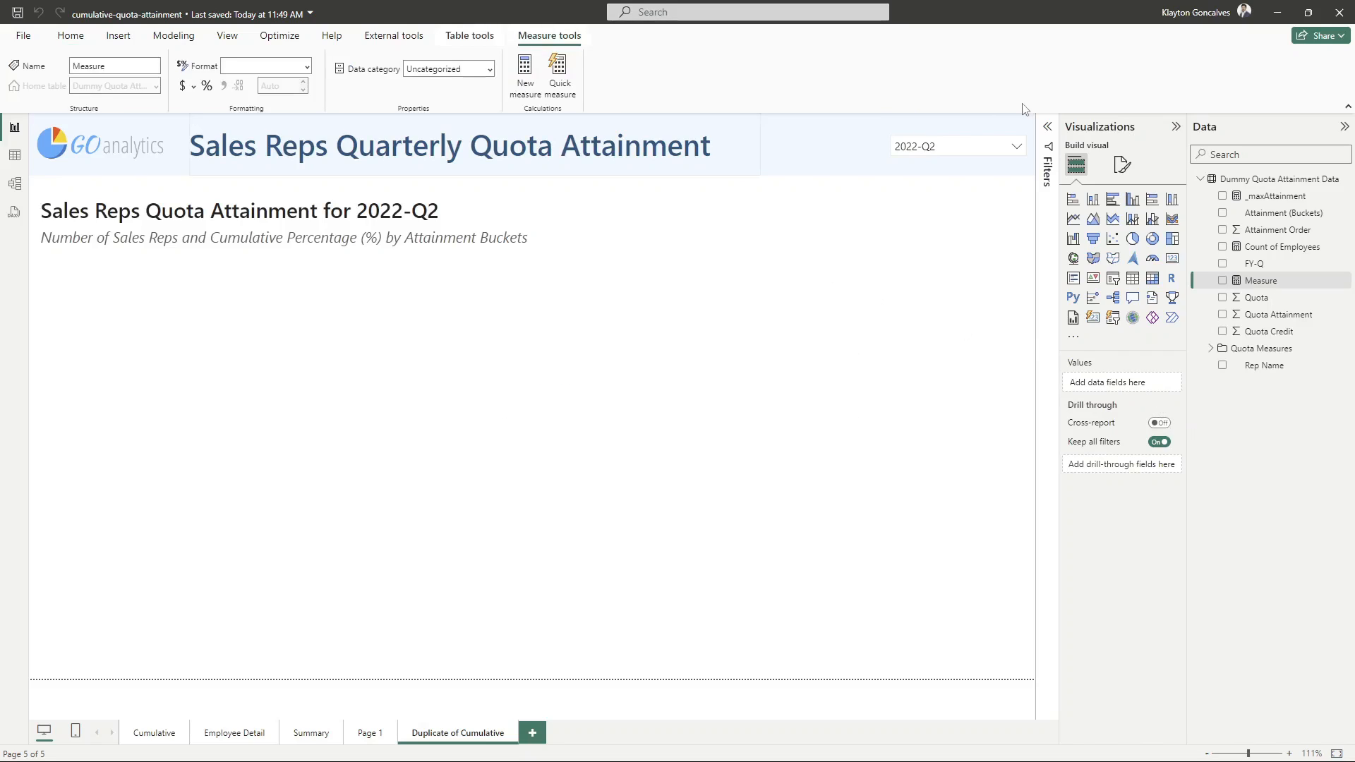
click(1047, 131)
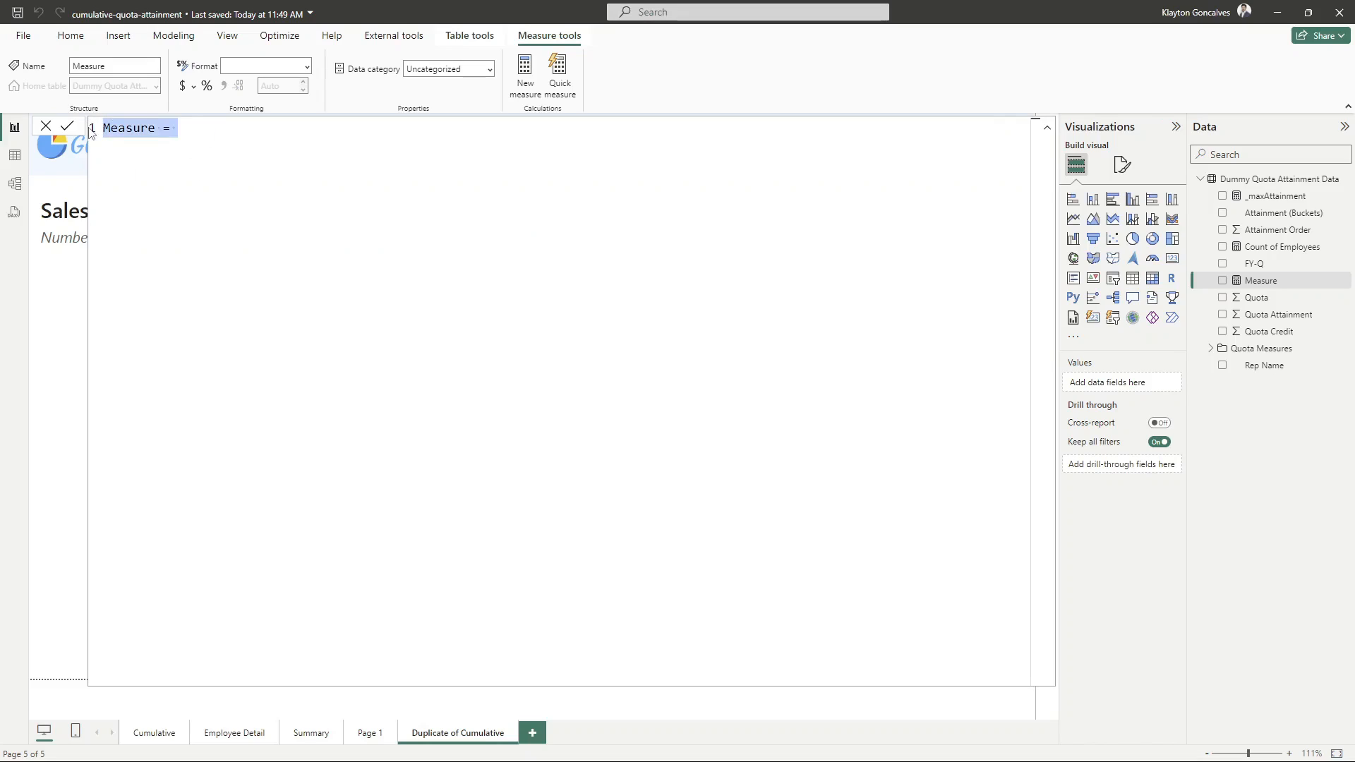
text(_allReps =)
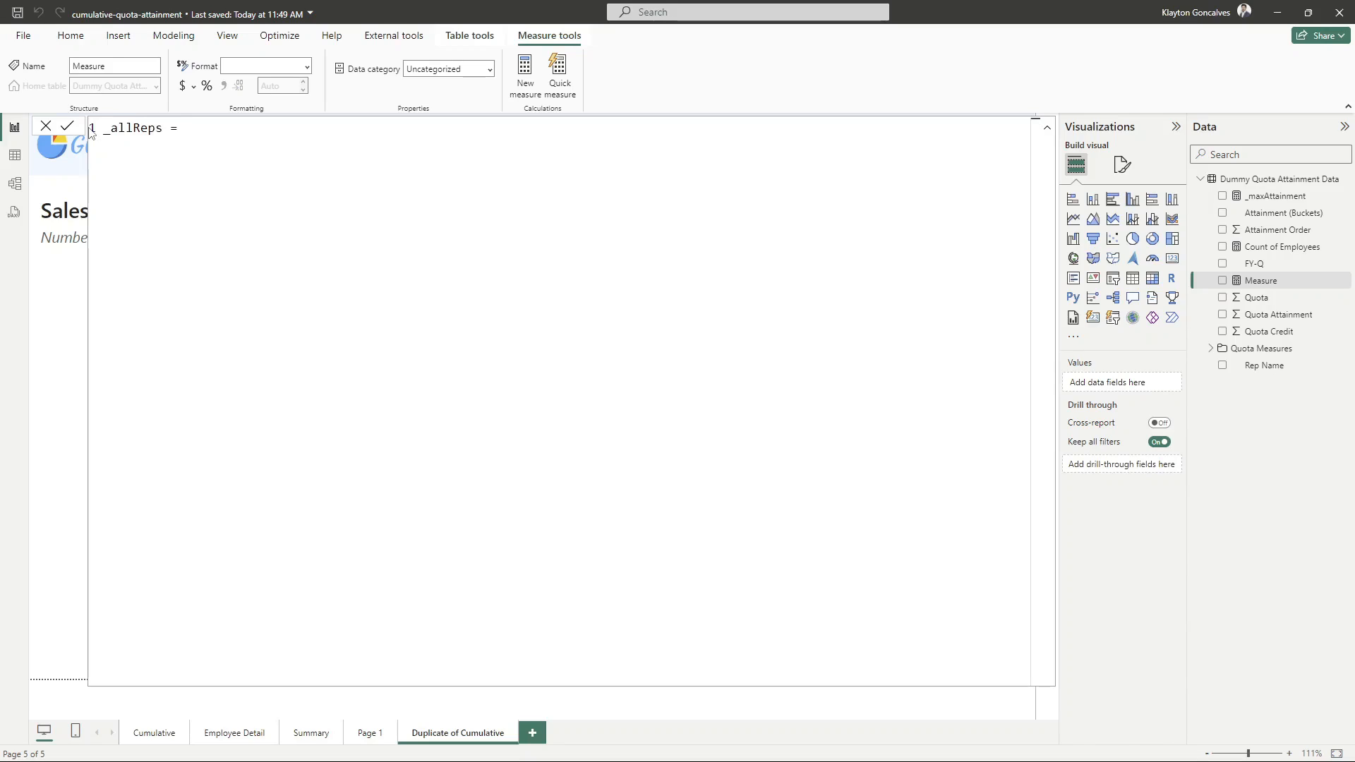
Begin the _allReps formula with CALCULATE, using [Count of Employees] as the expression on its own line
key(shift+Return)
text(CALCULATE()
key(BackSpace)
text(()
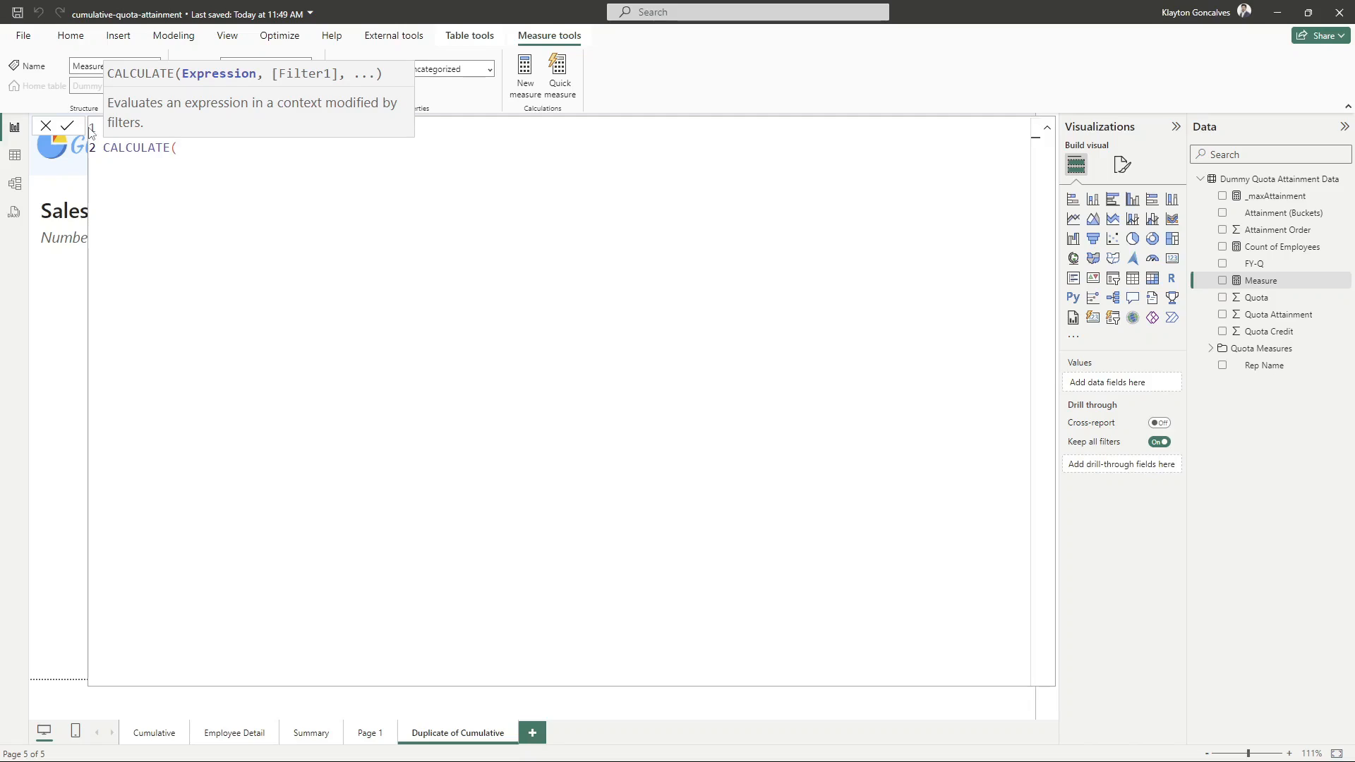
key(shift+Return)
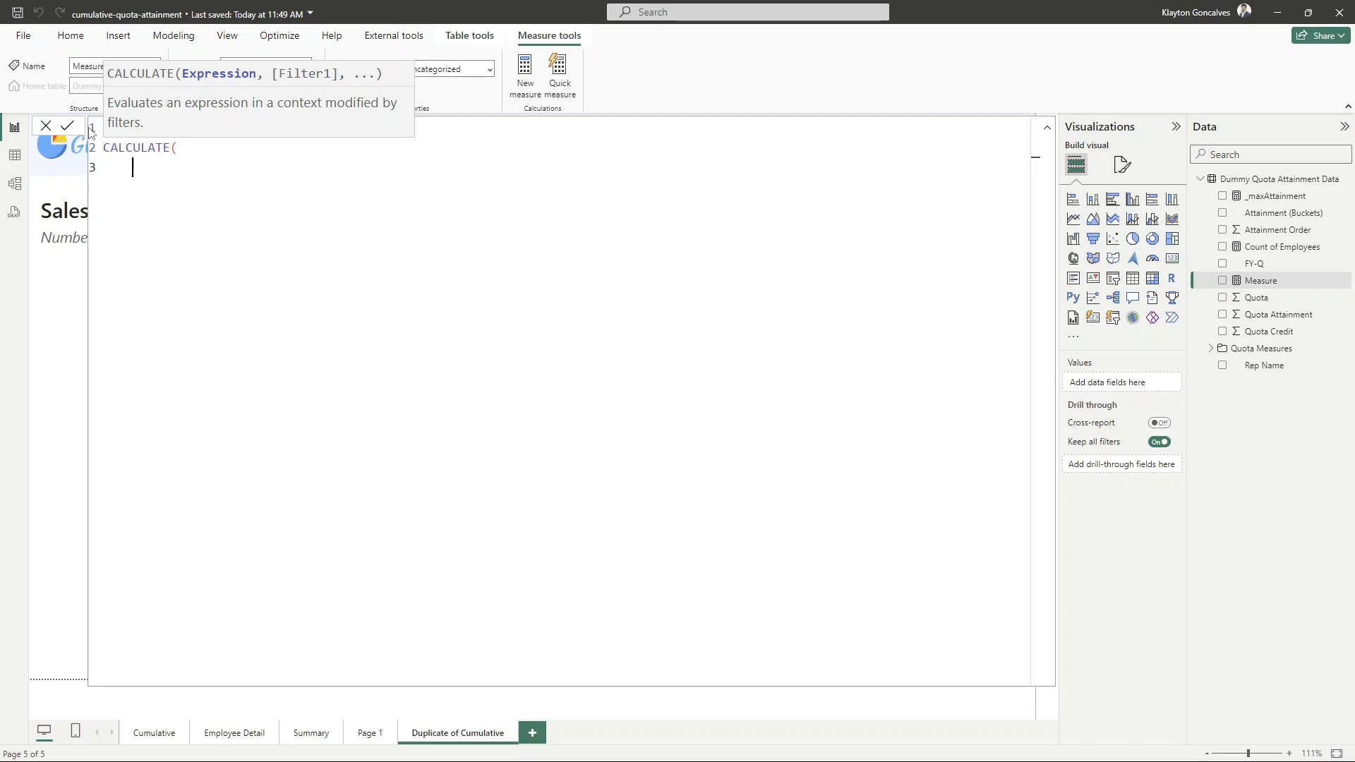
text([COUN)
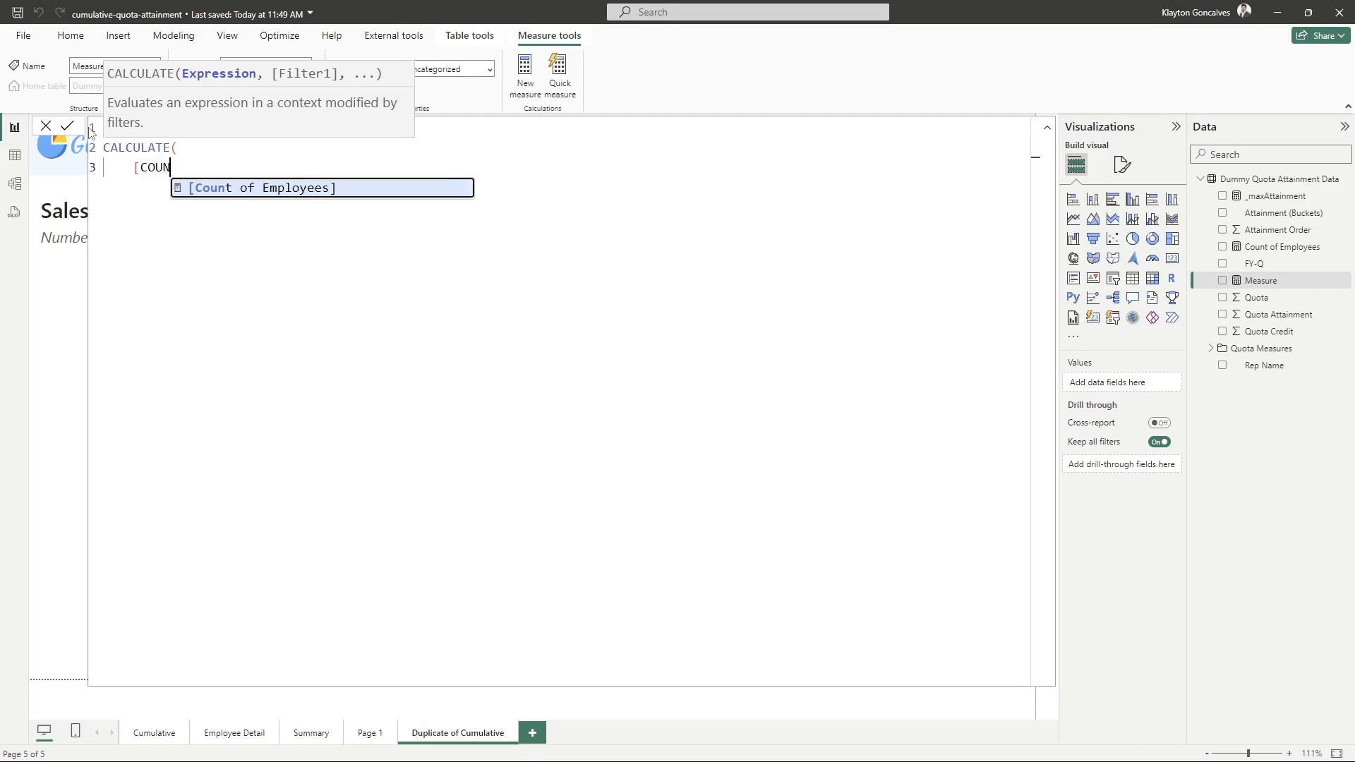
key(Tab)
text(,)
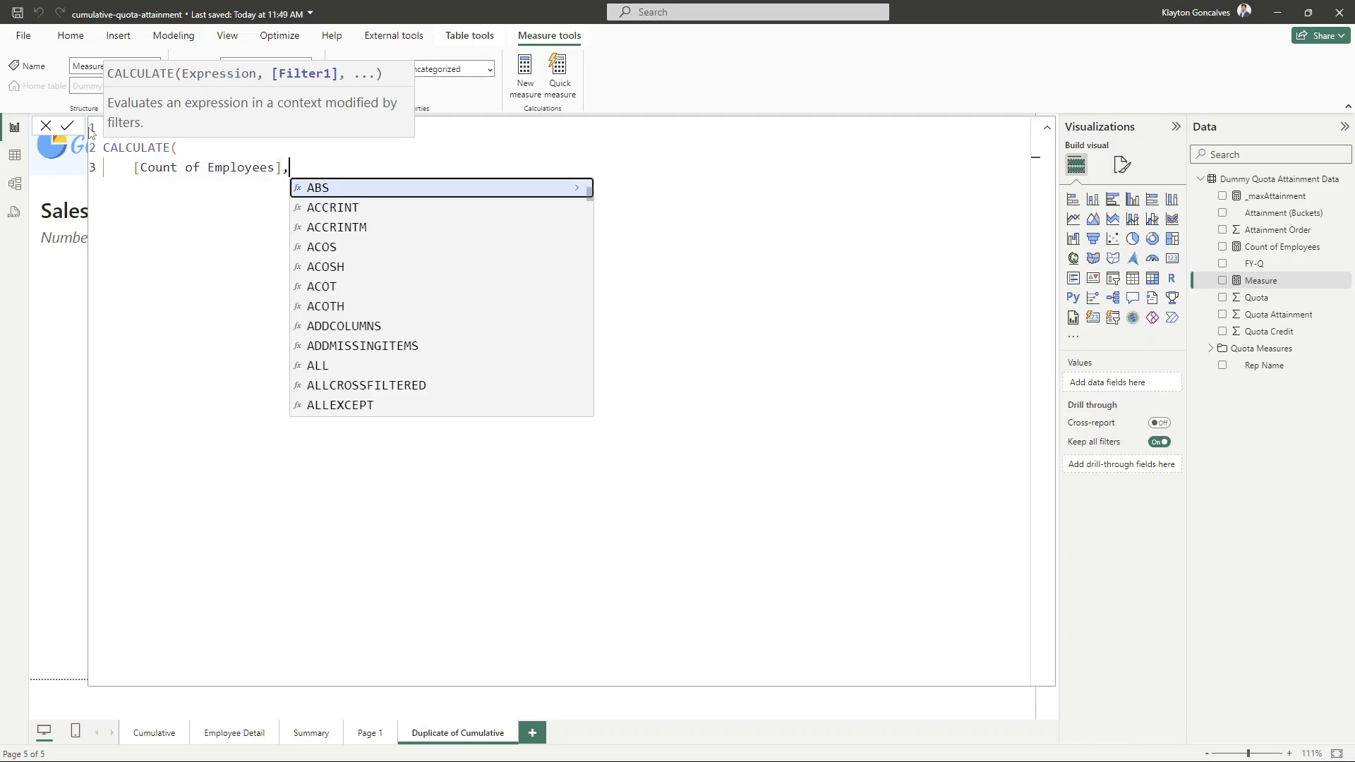
key(shift+Return)
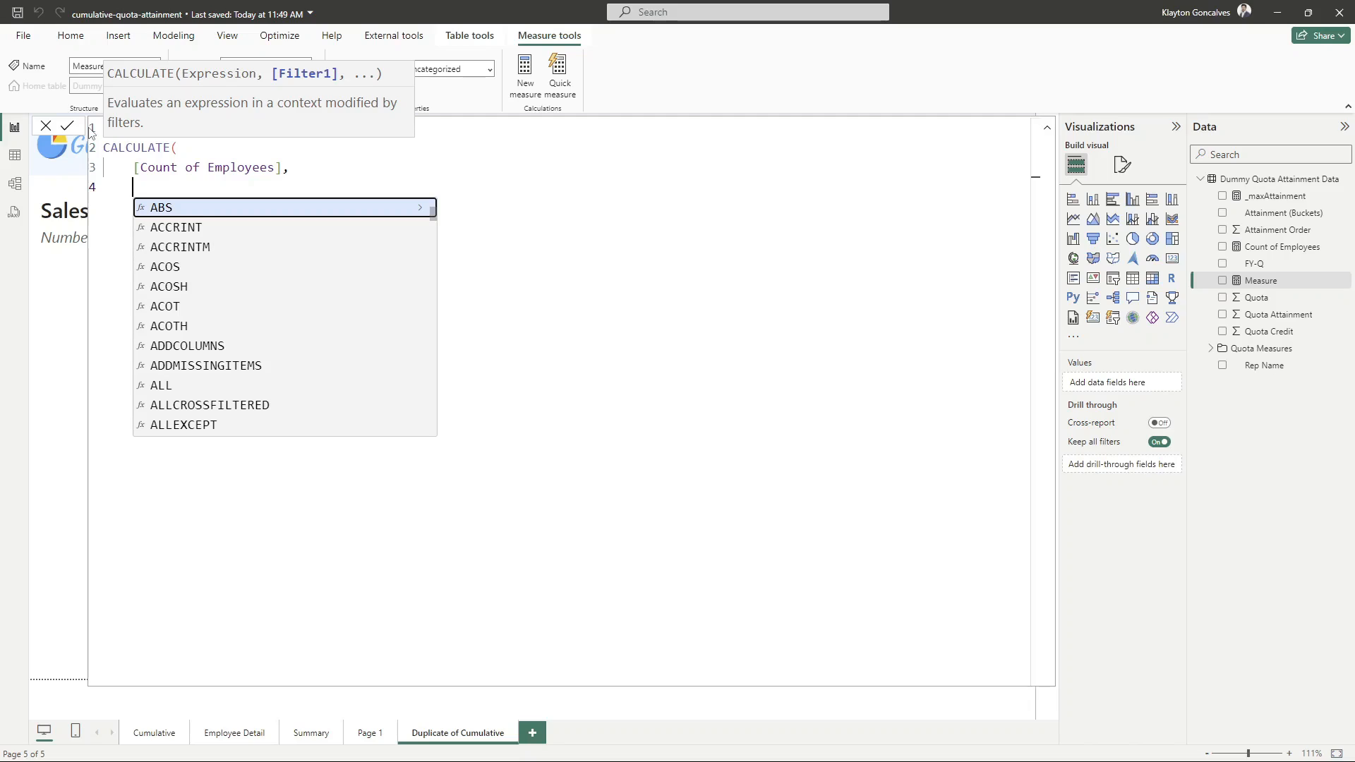
Add ALLEXCEPT('Dummy Quota Attainment Data','Dummy Quota Attainment Data'[FY-Q]) as the filter argument of the _allReps CALCULATE
text(ALLEXCEPT()
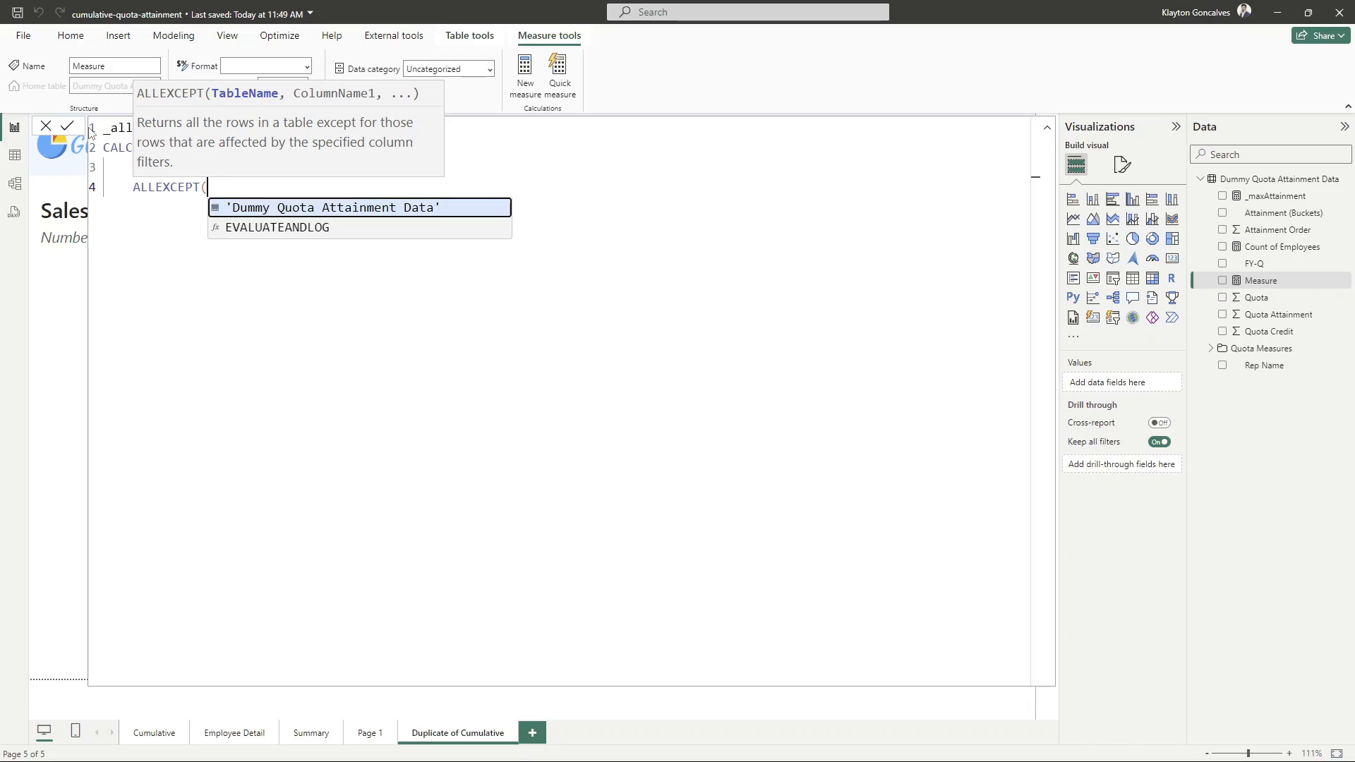
key(Tab)
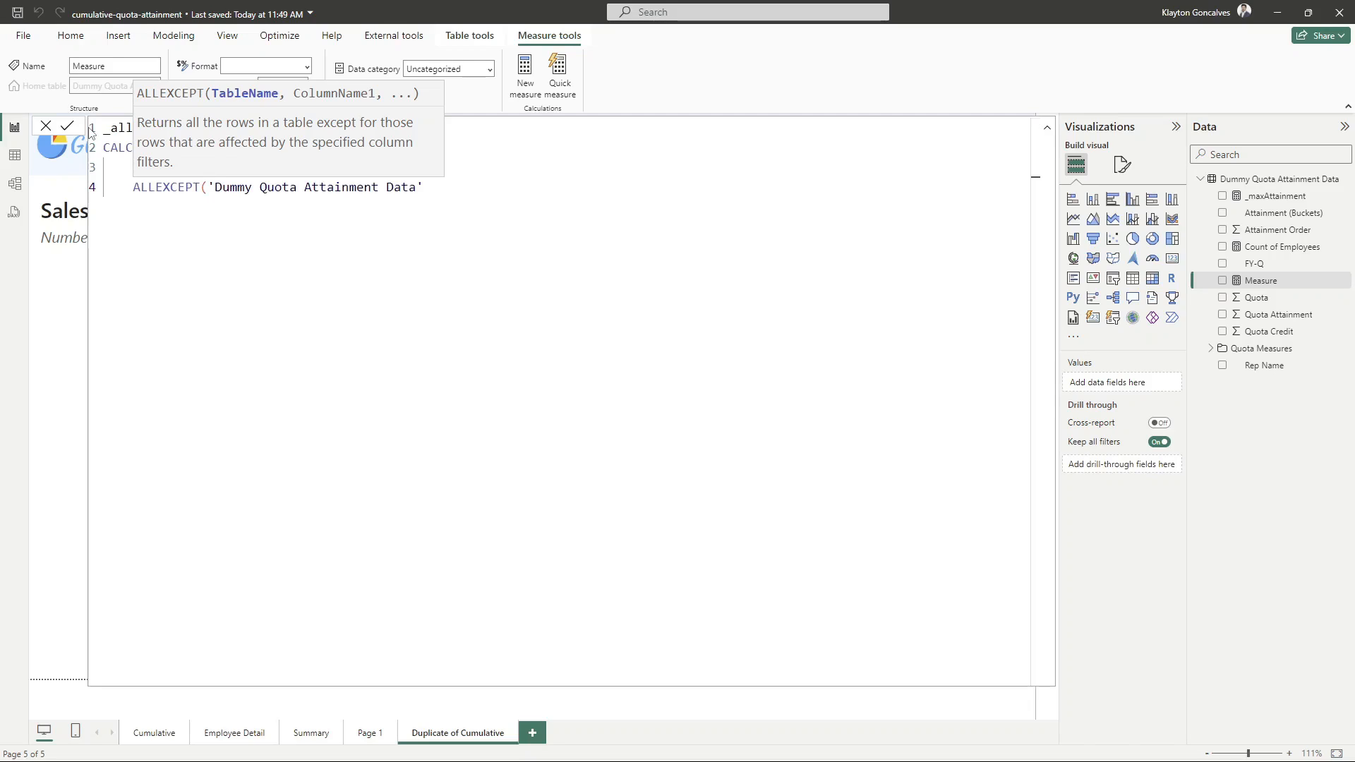
text(,)
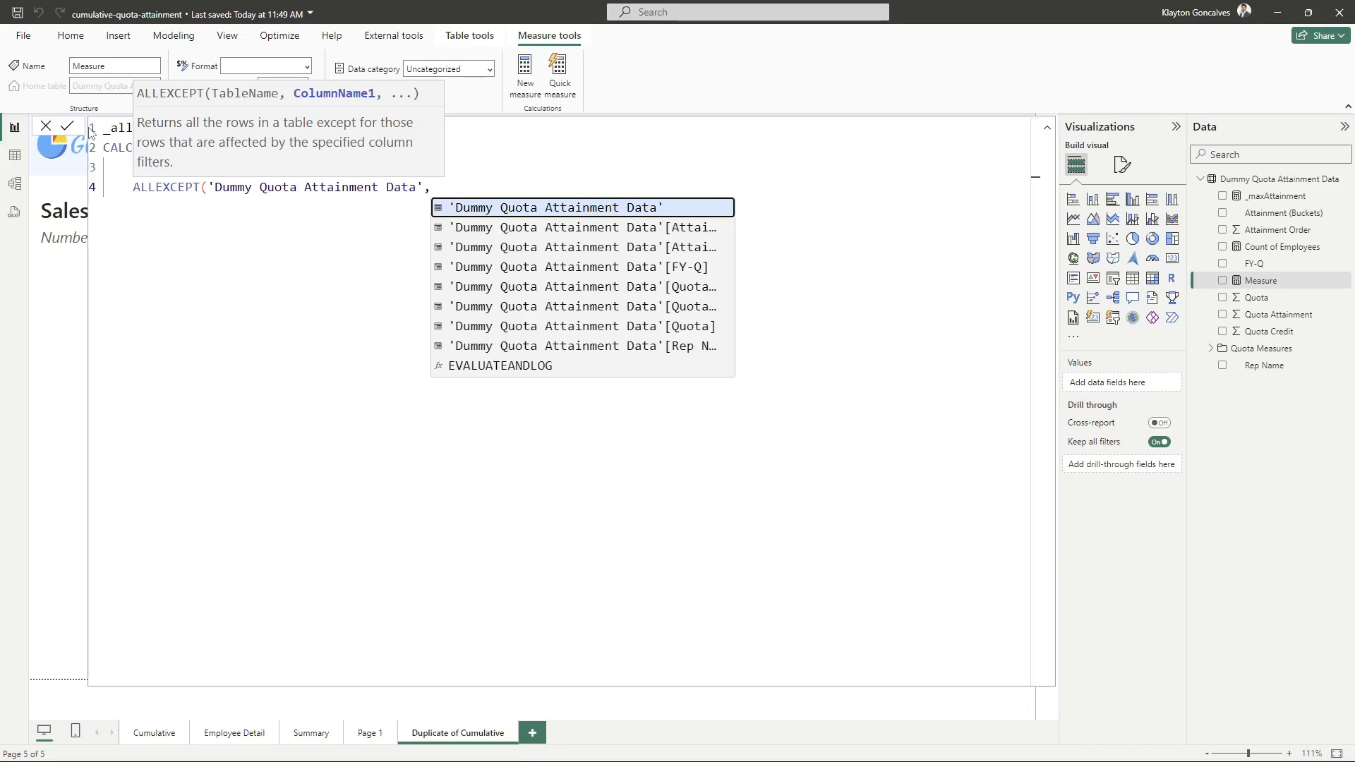
text(FY-)
text(Q)
key(Tab)
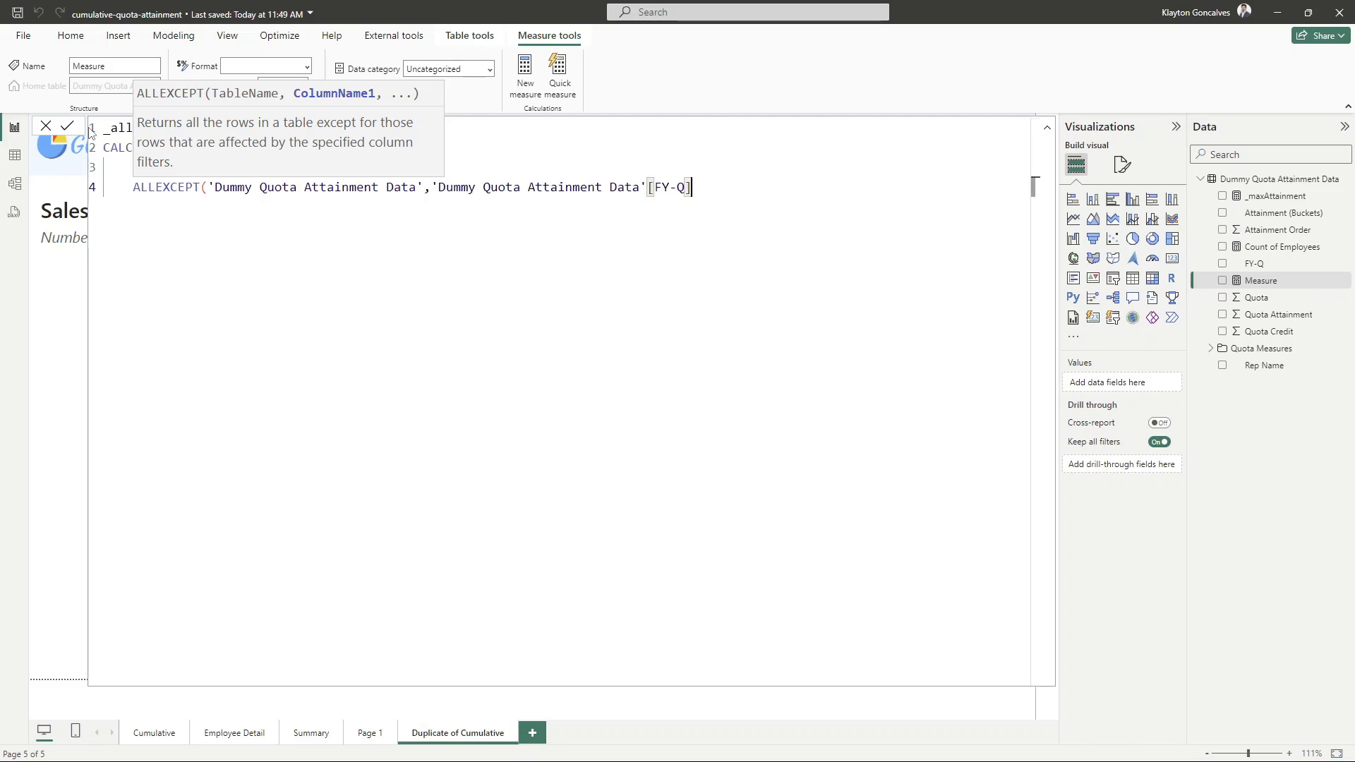
text())
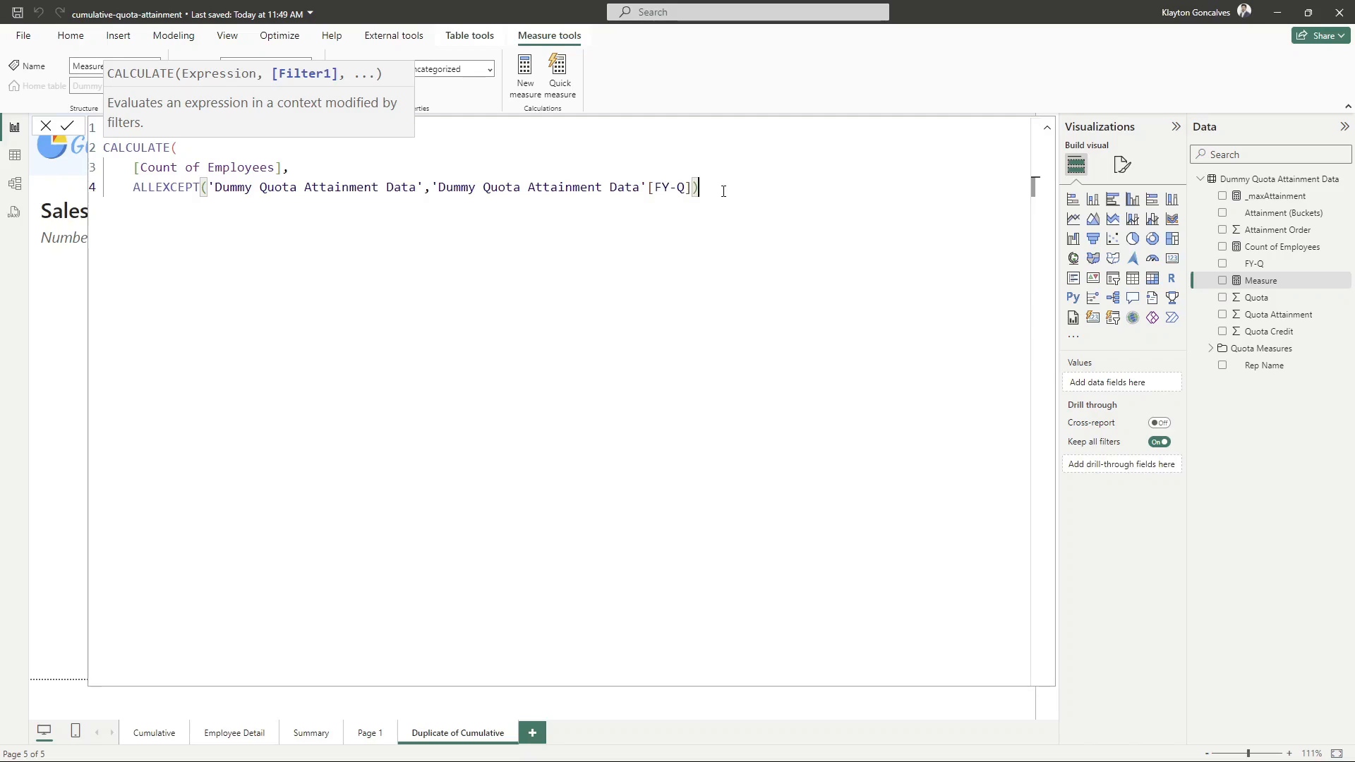
Close the CALCULATE expression on a new line, commit the _allReps measure and collapse the formula editor
key(shift+Return)
text())
click(67, 126)
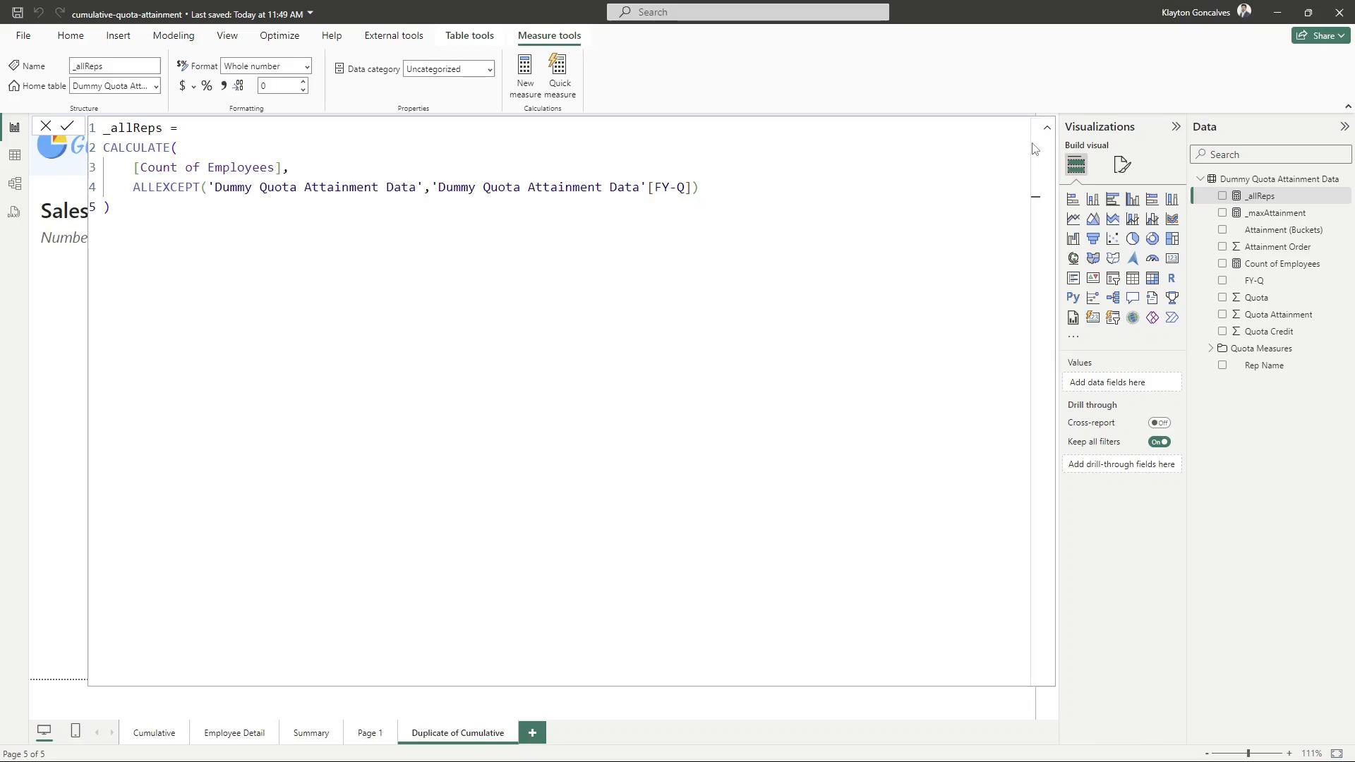
click(1048, 128)
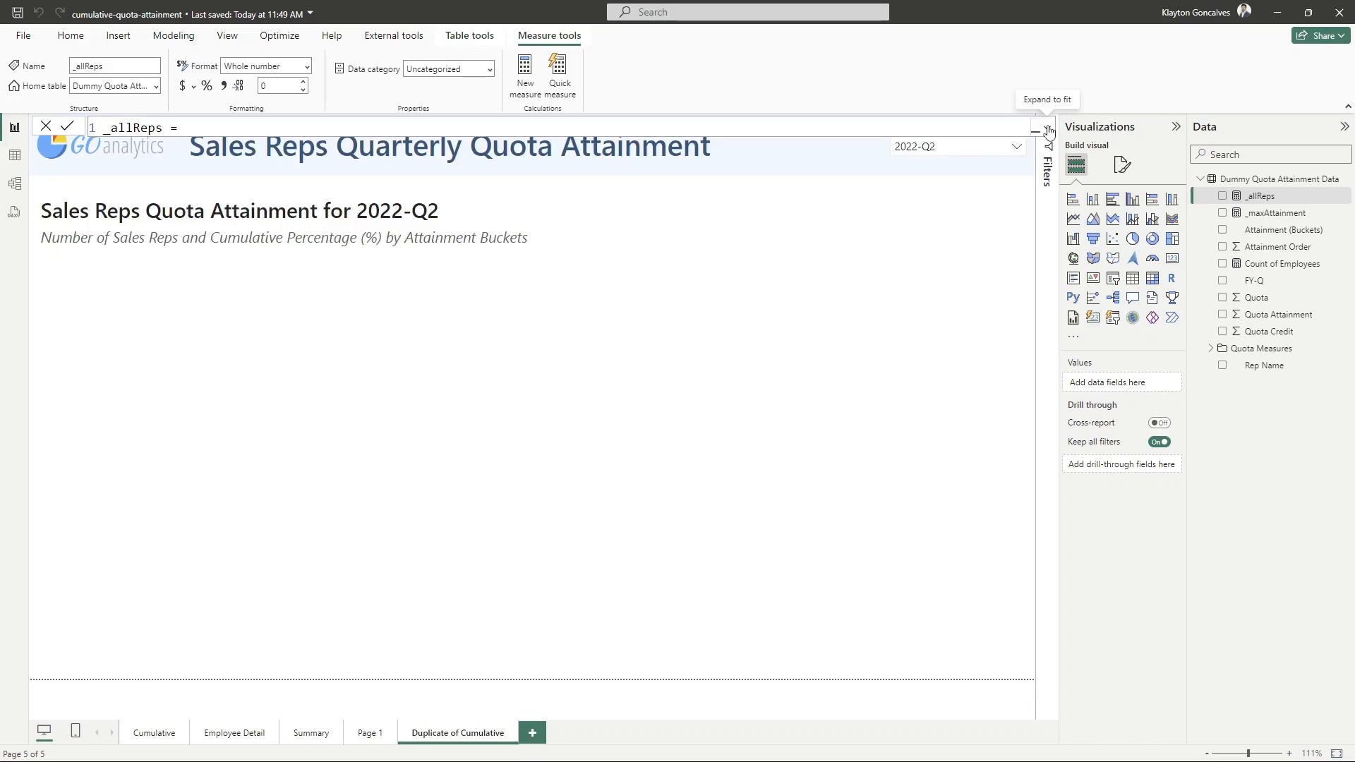
Start another new measure named _cumFreq in the Dummy Quota Attainment Data table, with the formula editor expanded
right_click(1265, 367)
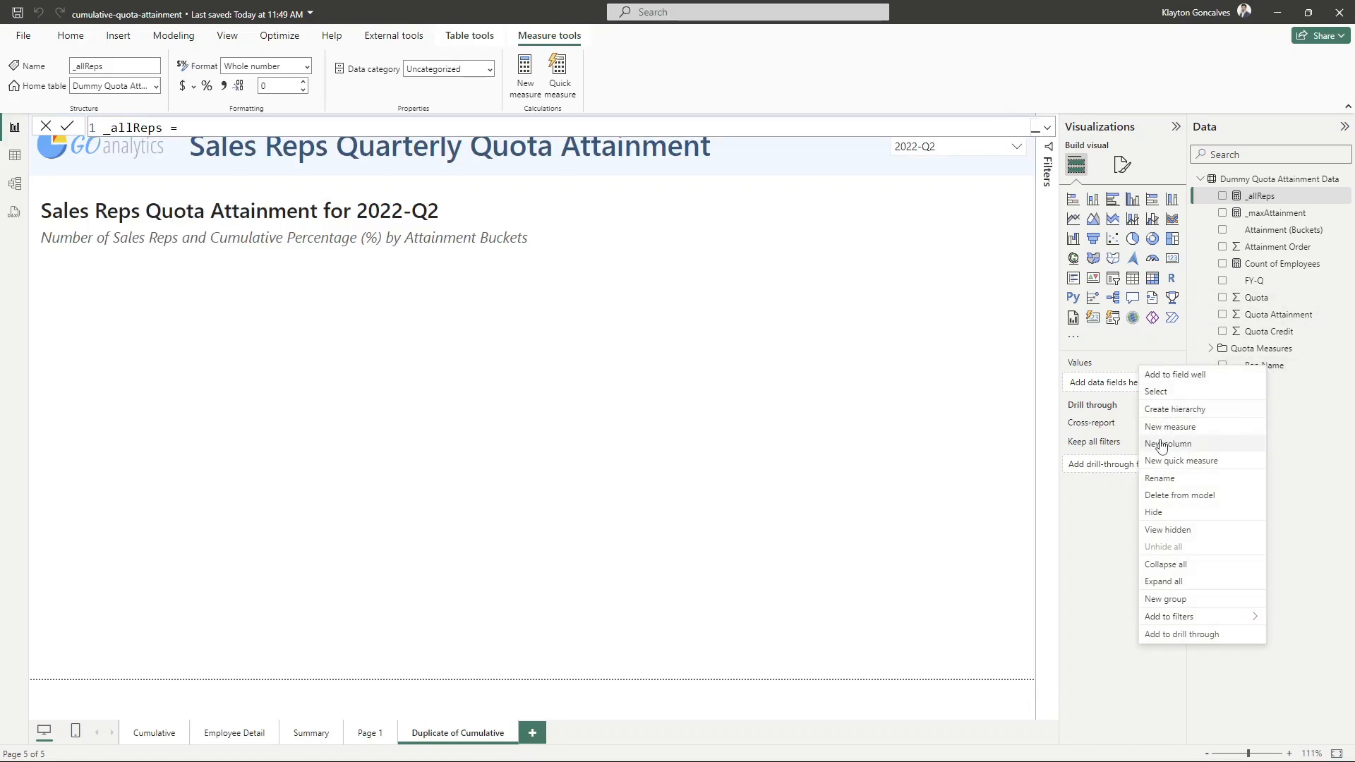
key(Escape)
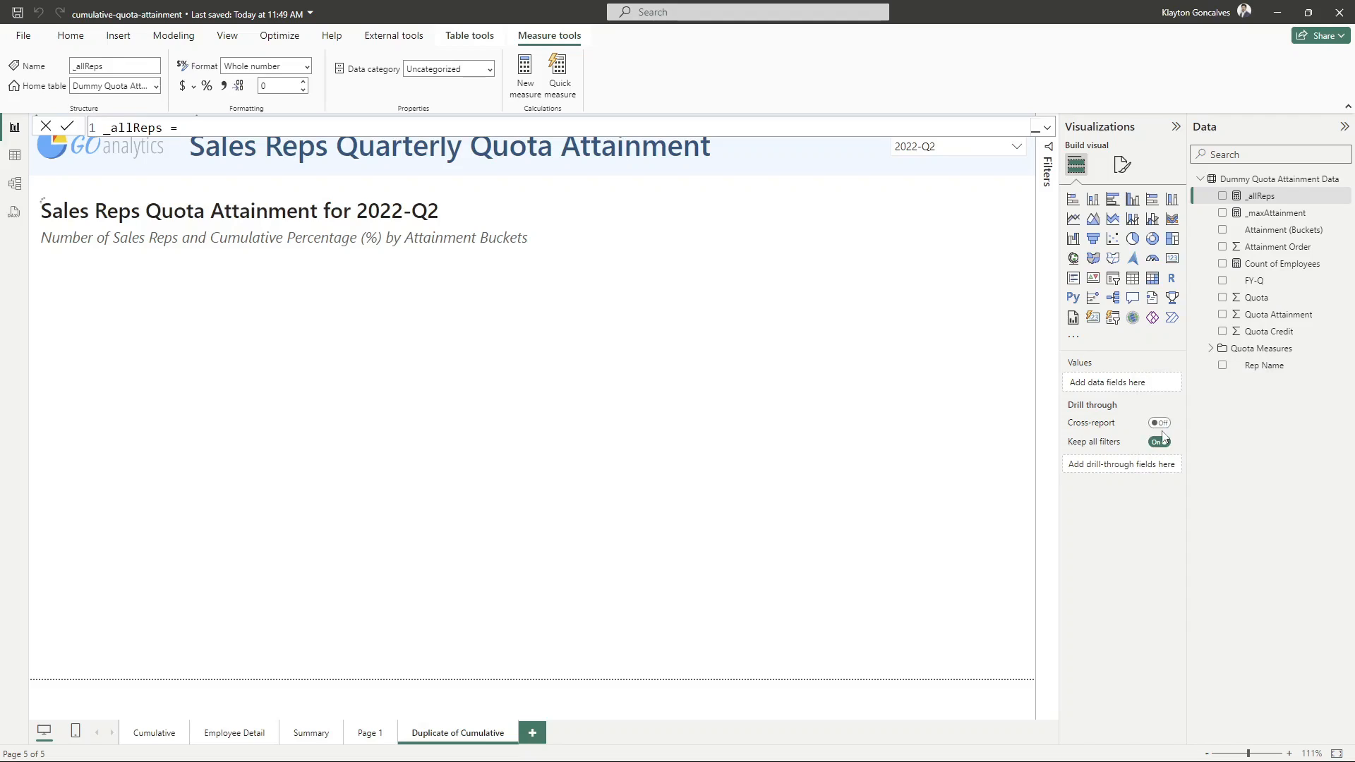
click(1048, 129)
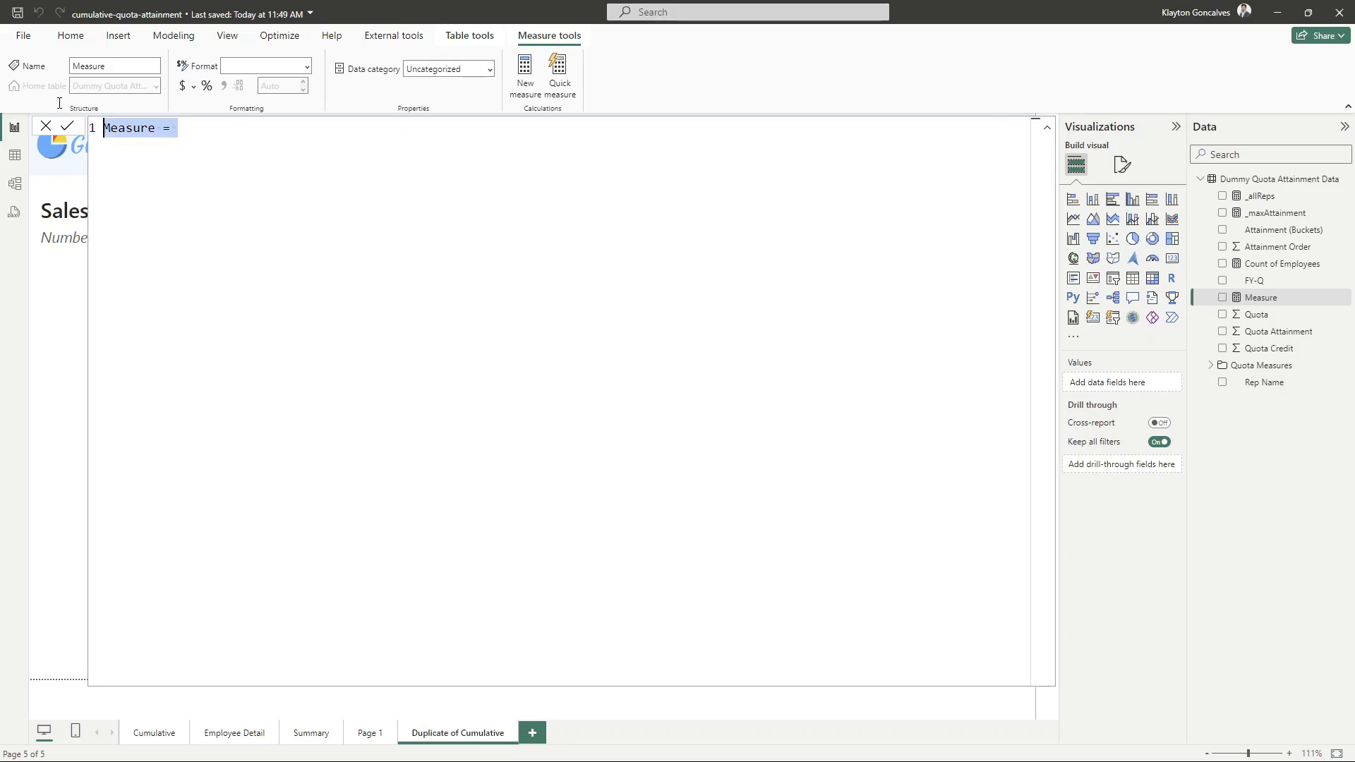
text(_Cu)
key(BackSpace)
key(BackSpace)
text(cumFreq =)
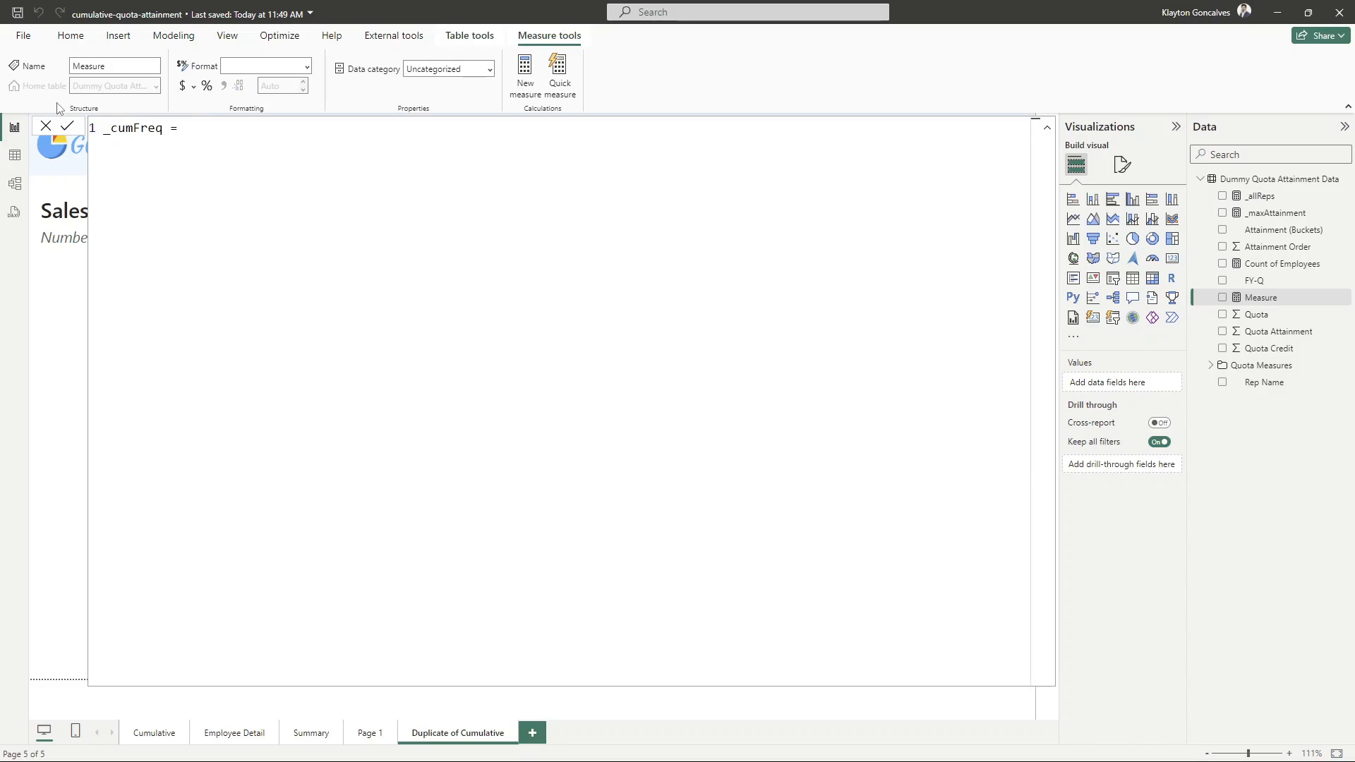
Begin the _cumFreq formula with CALCULATE, using [Count of Employees] as the expression on its own line
key(shift+Return)
text(CA)
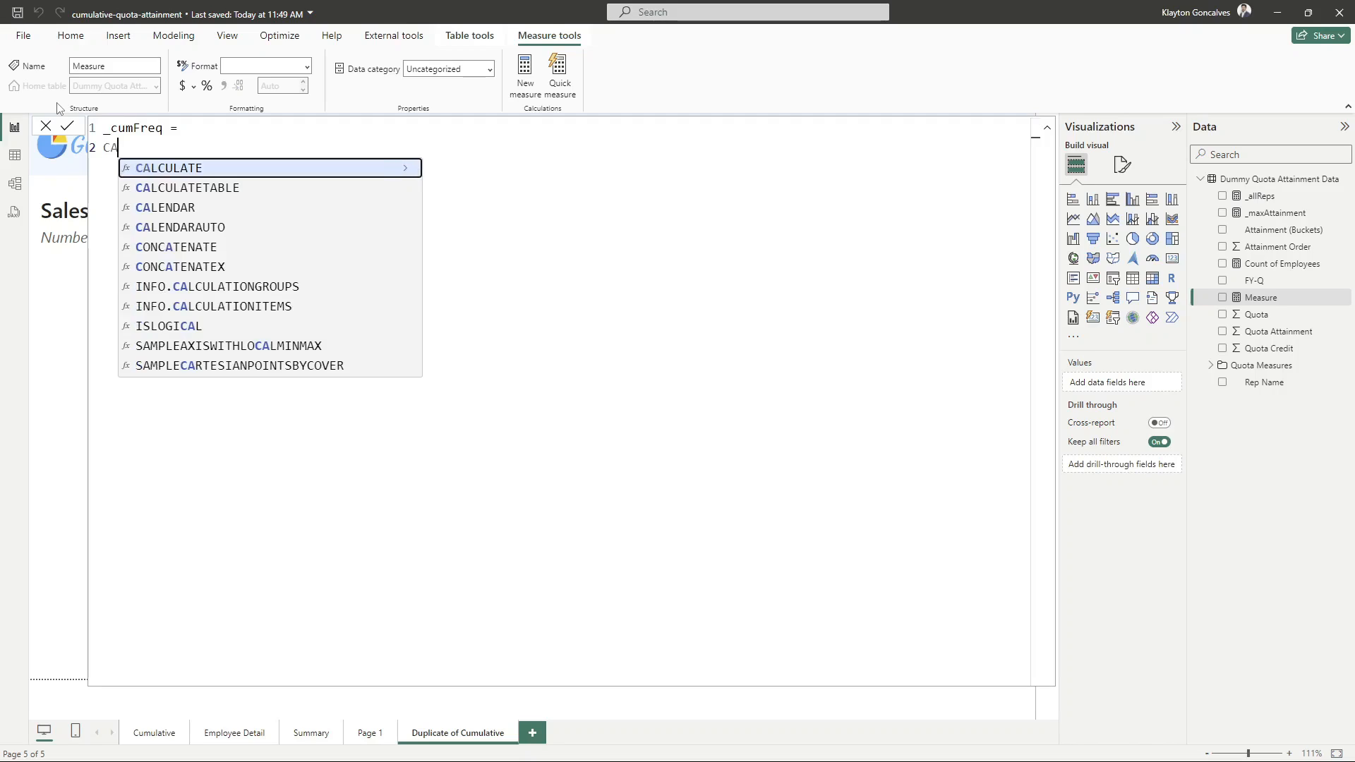
text(LCULATE)
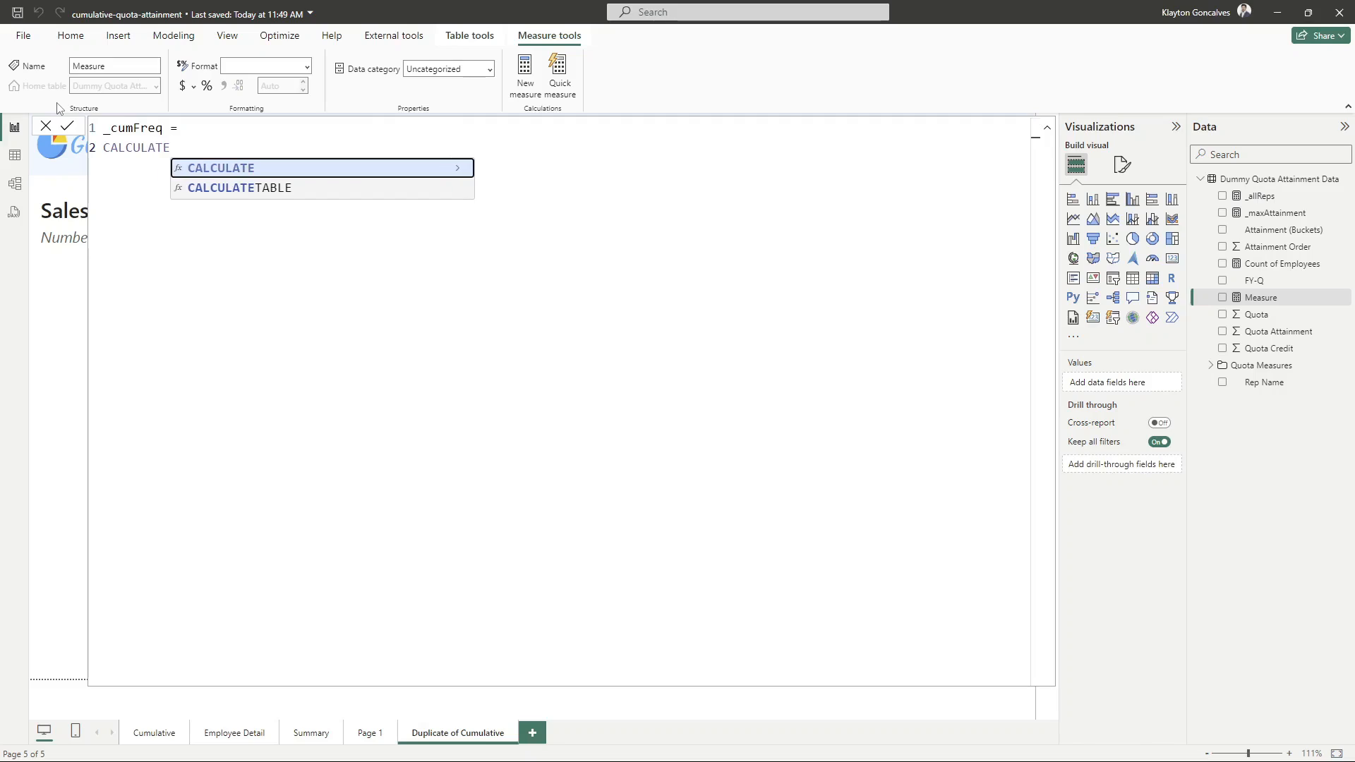
text(()
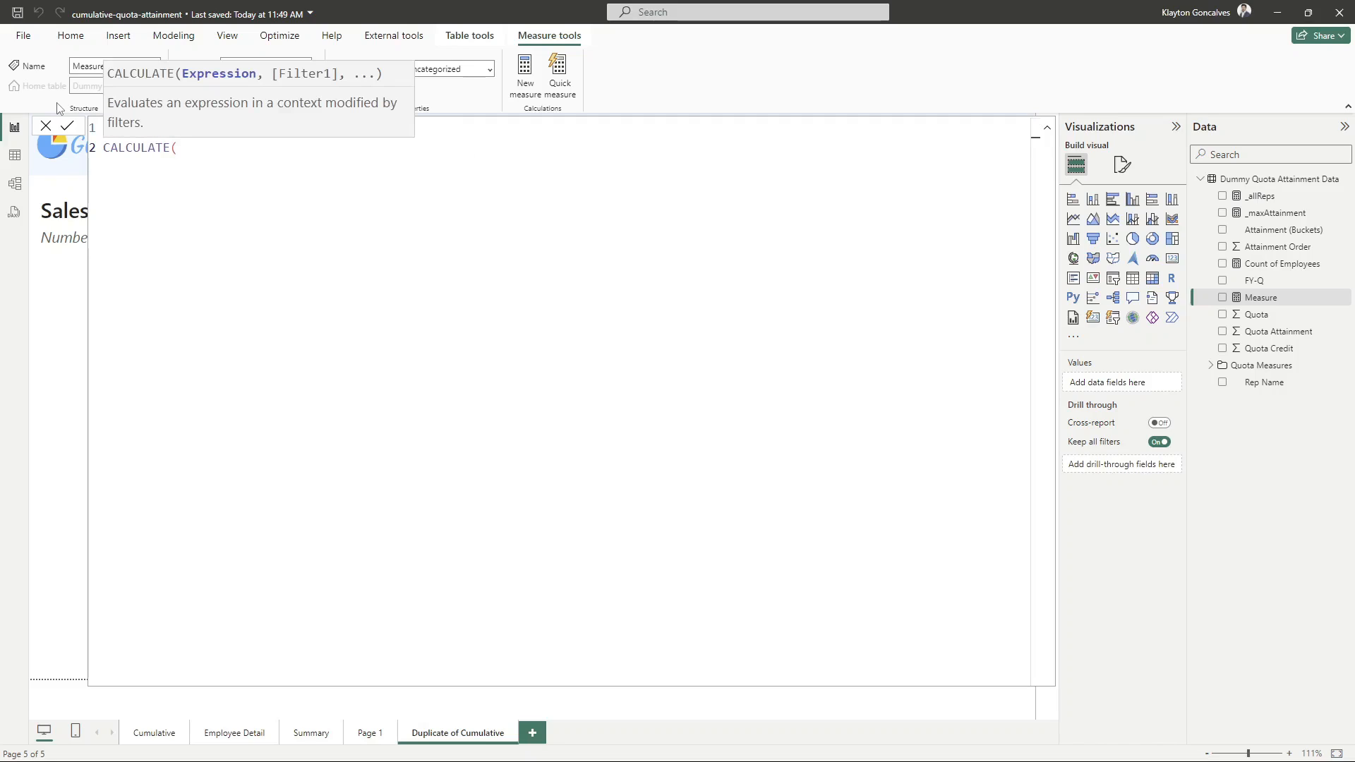
key(shift+Return)
text([)
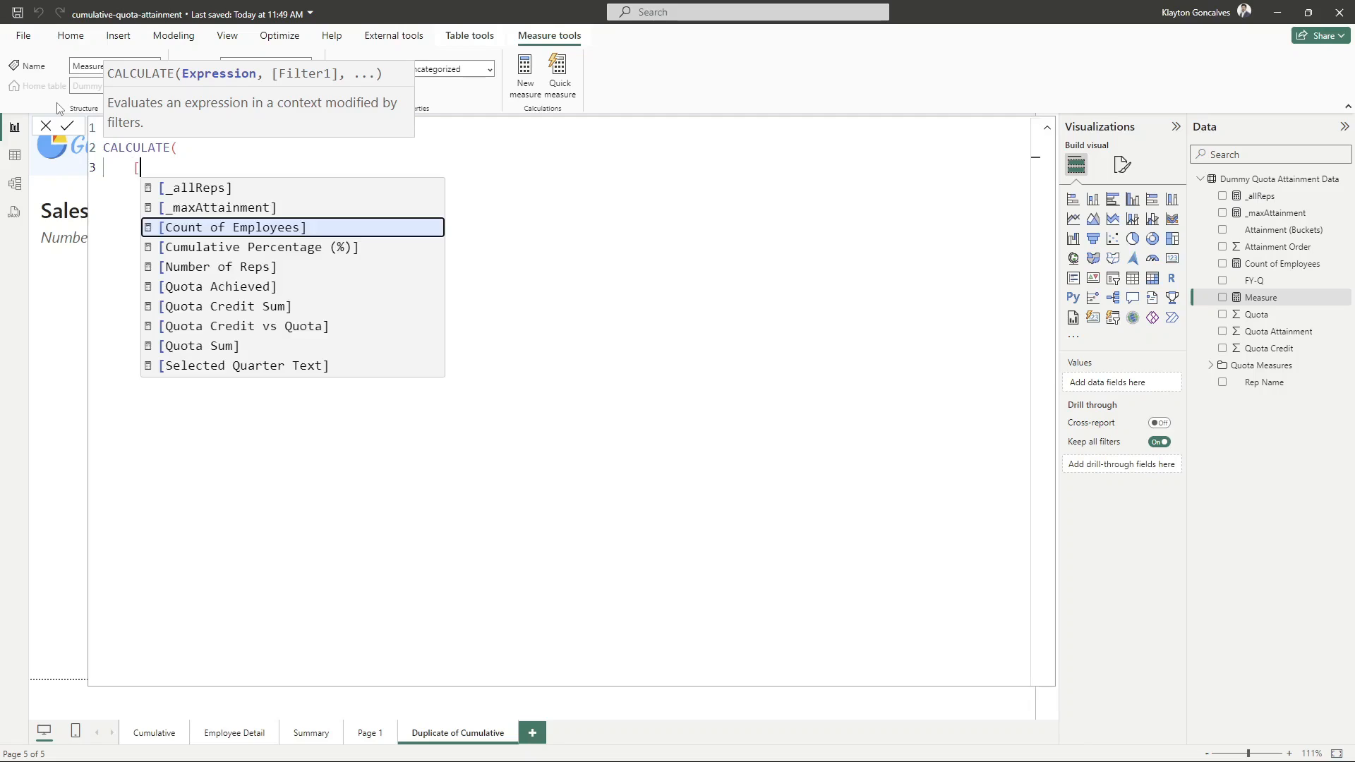
text(COUN)
key(Tab)
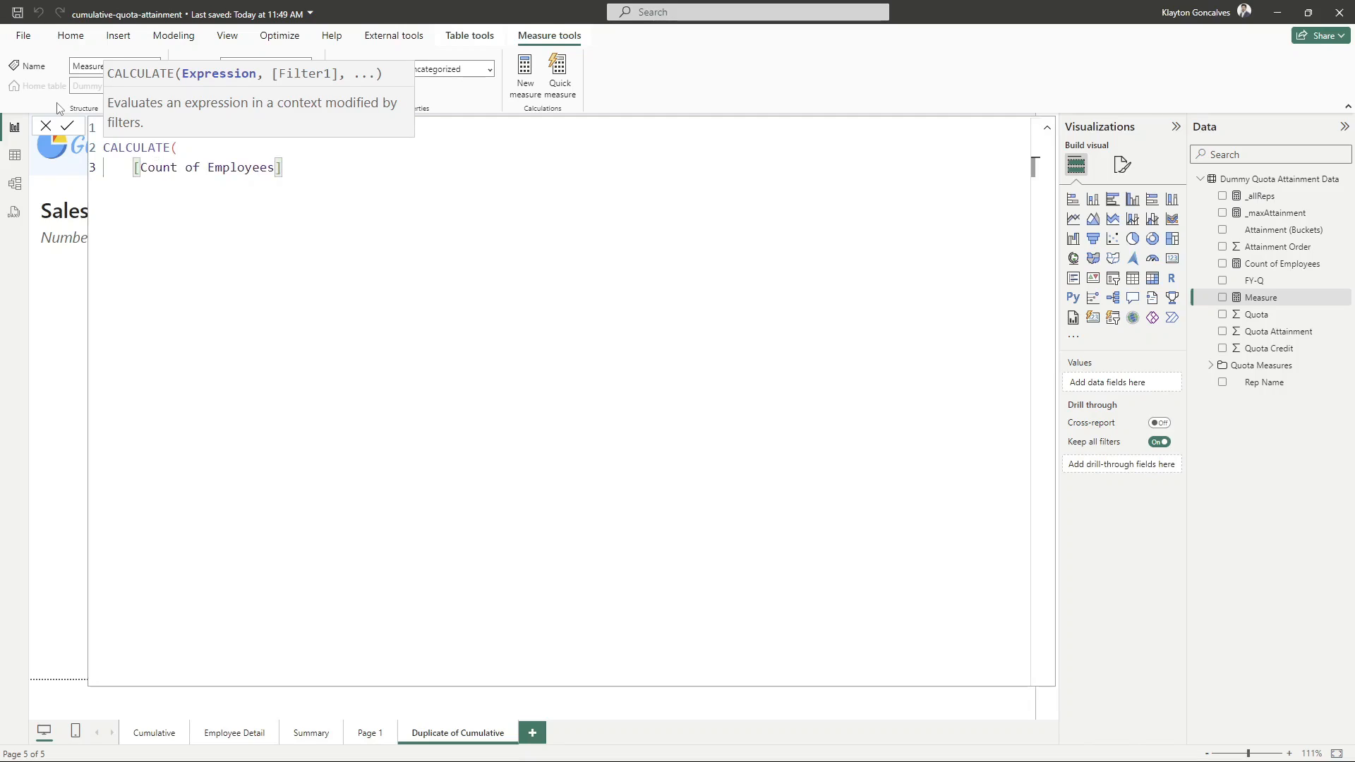
text(,)
key(shift+Return)
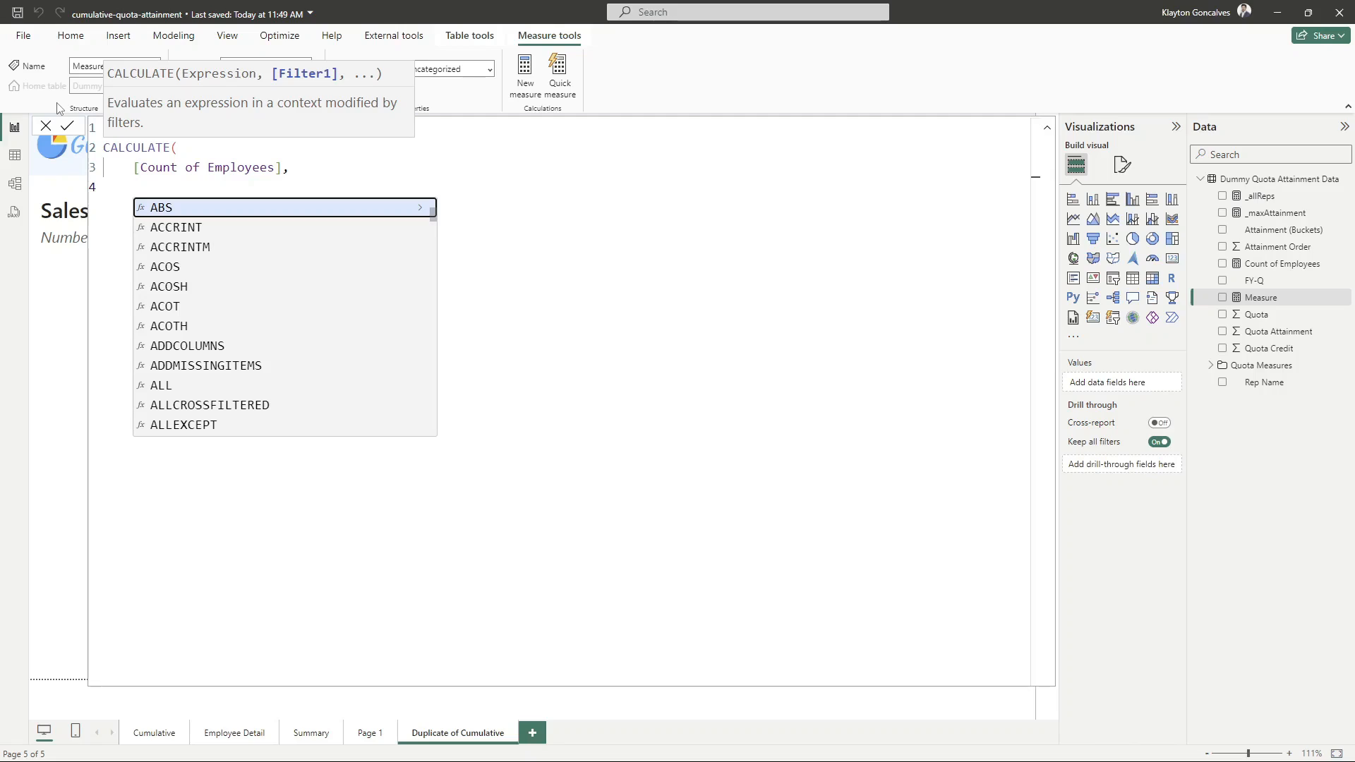
Add a FILTER to _cumFreq with ALLEXCEPT('Dummy Quota Attainment Data','Dummy Quota Attainment Data'[FY-Q]) as its table argument
text(FILTER)
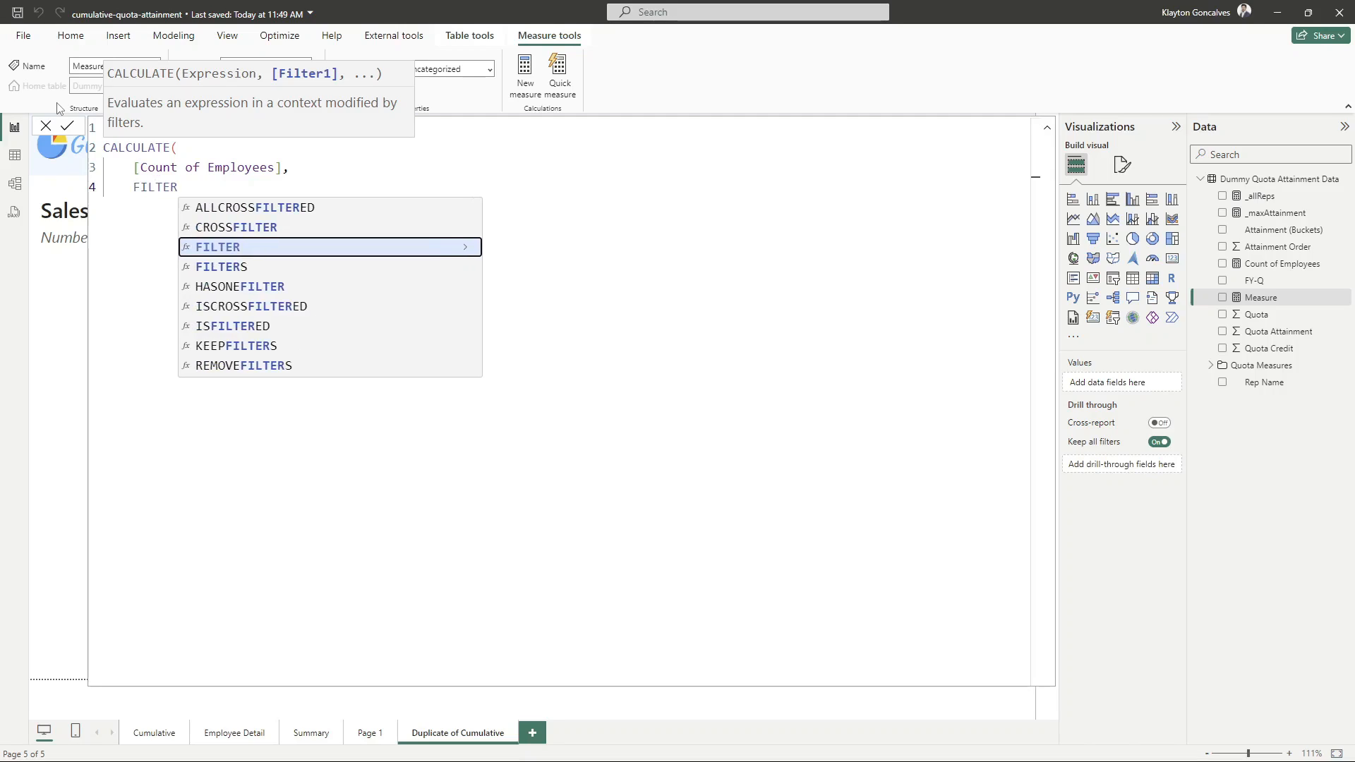
text(()
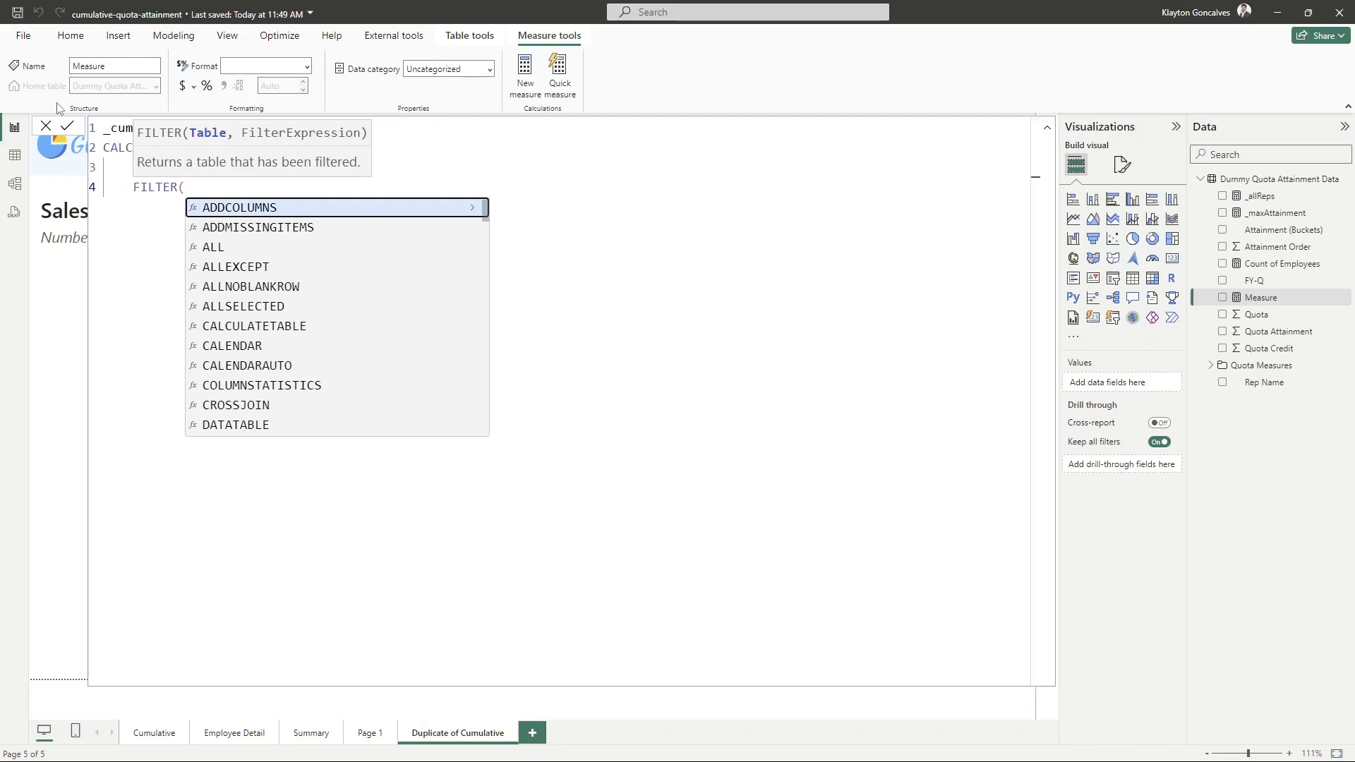
key(shift+Return)
text(ALLE)
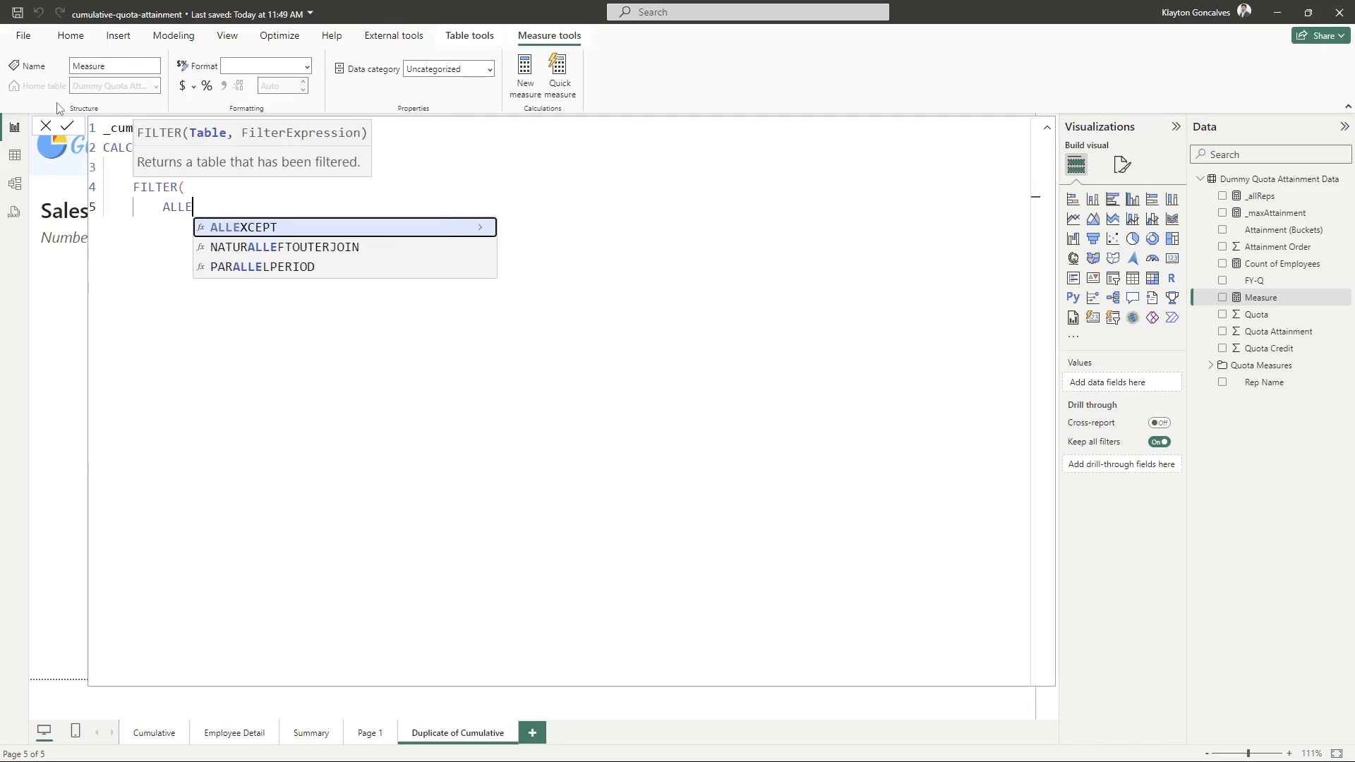
key(Tab)
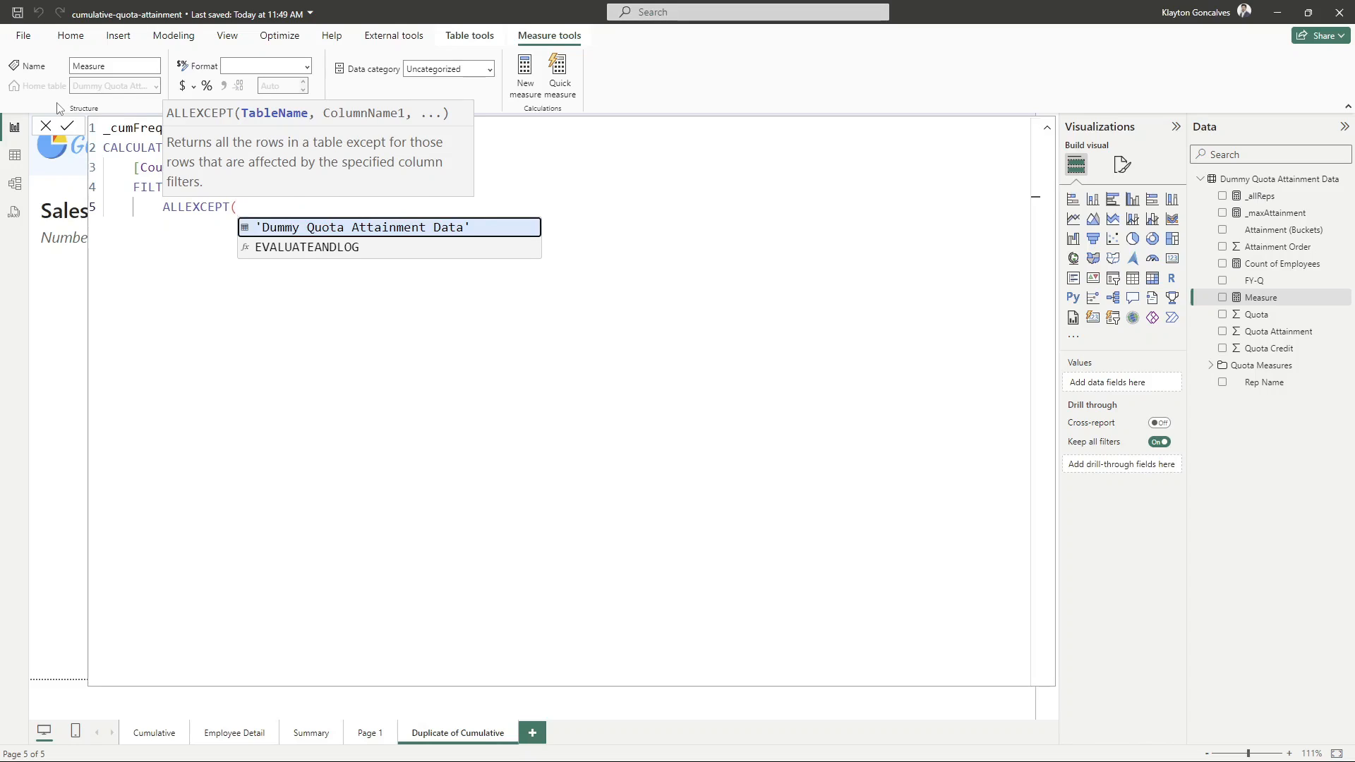
key(Tab)
text(,)
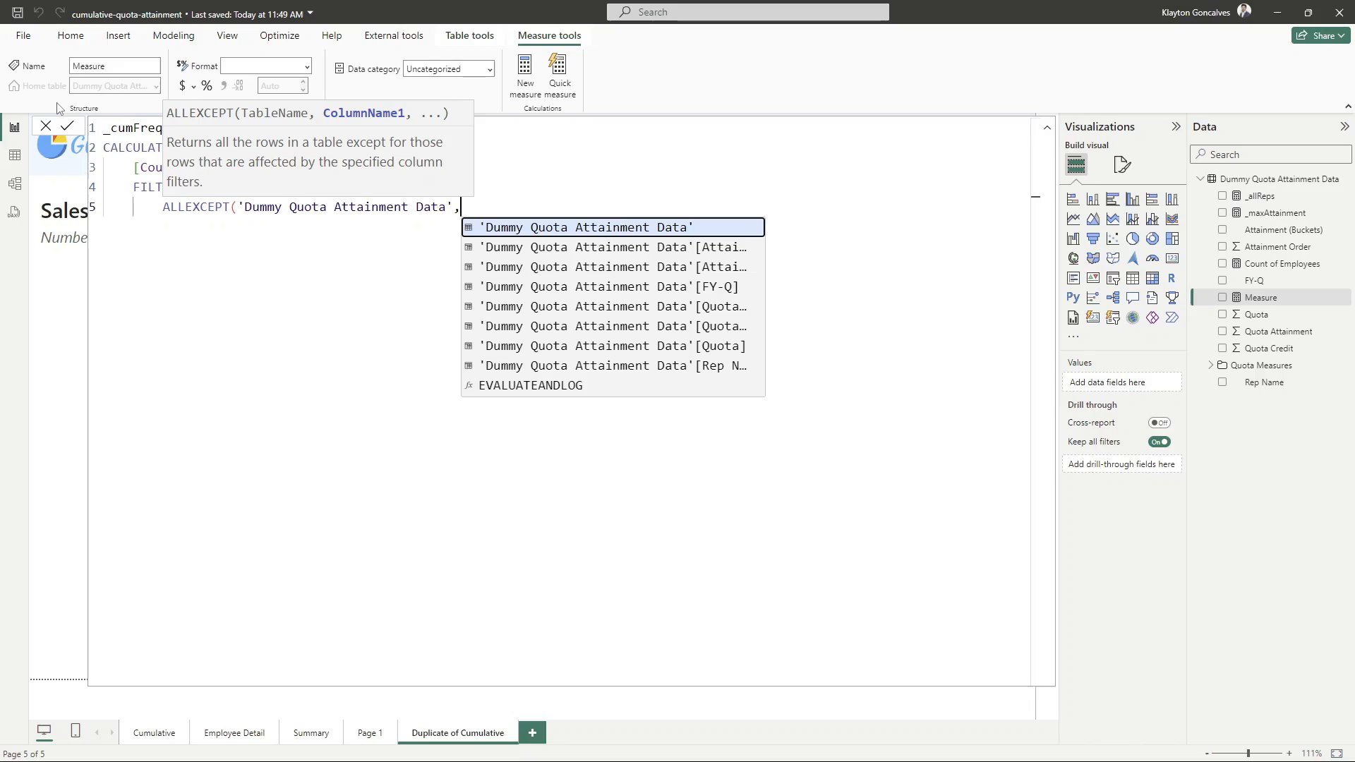
click(694, 287)
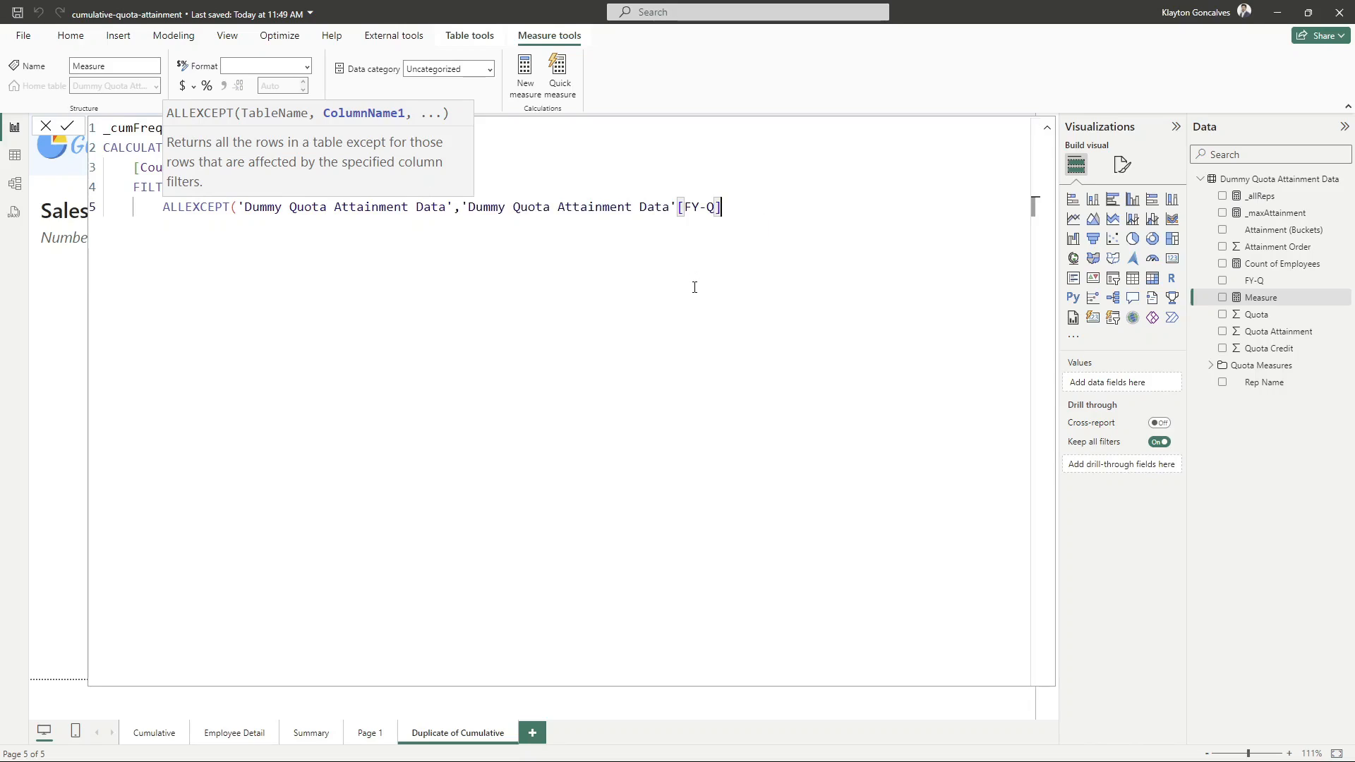
text())
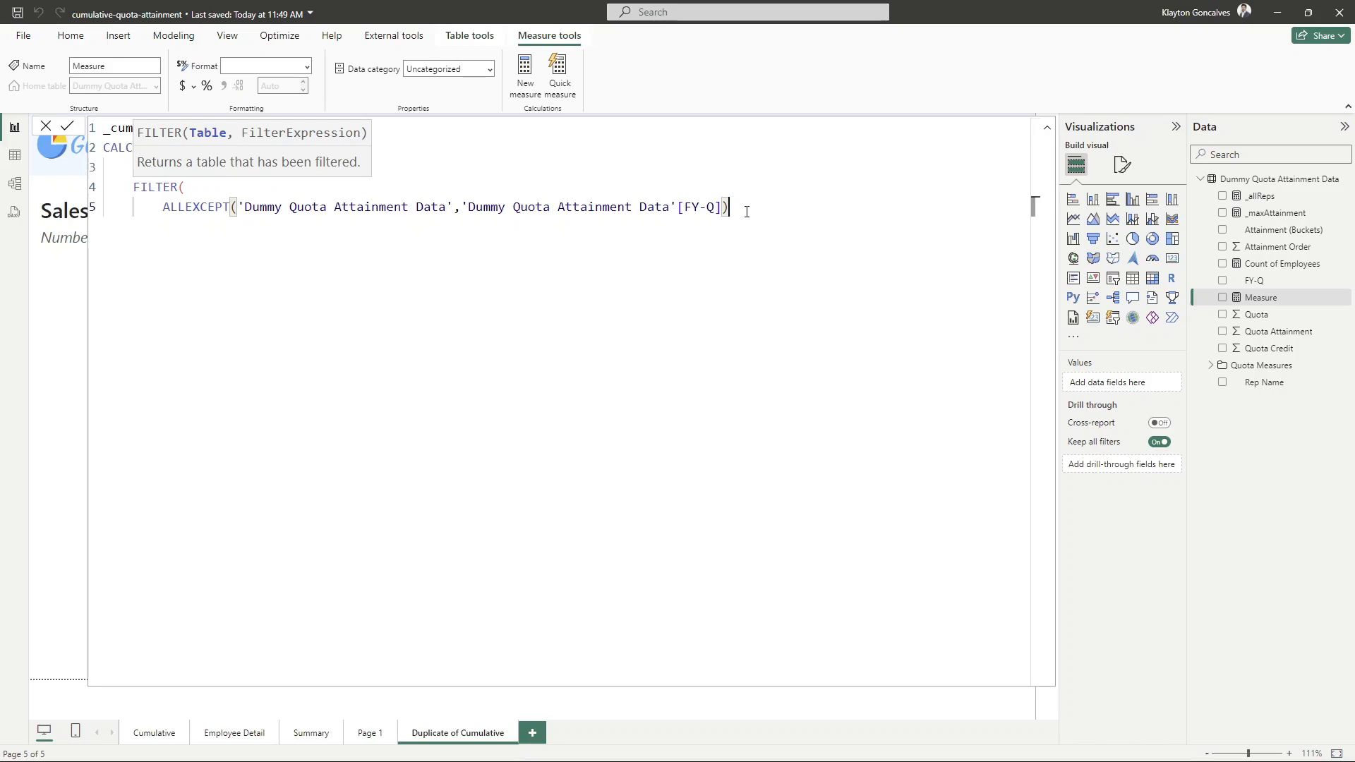
text(,)
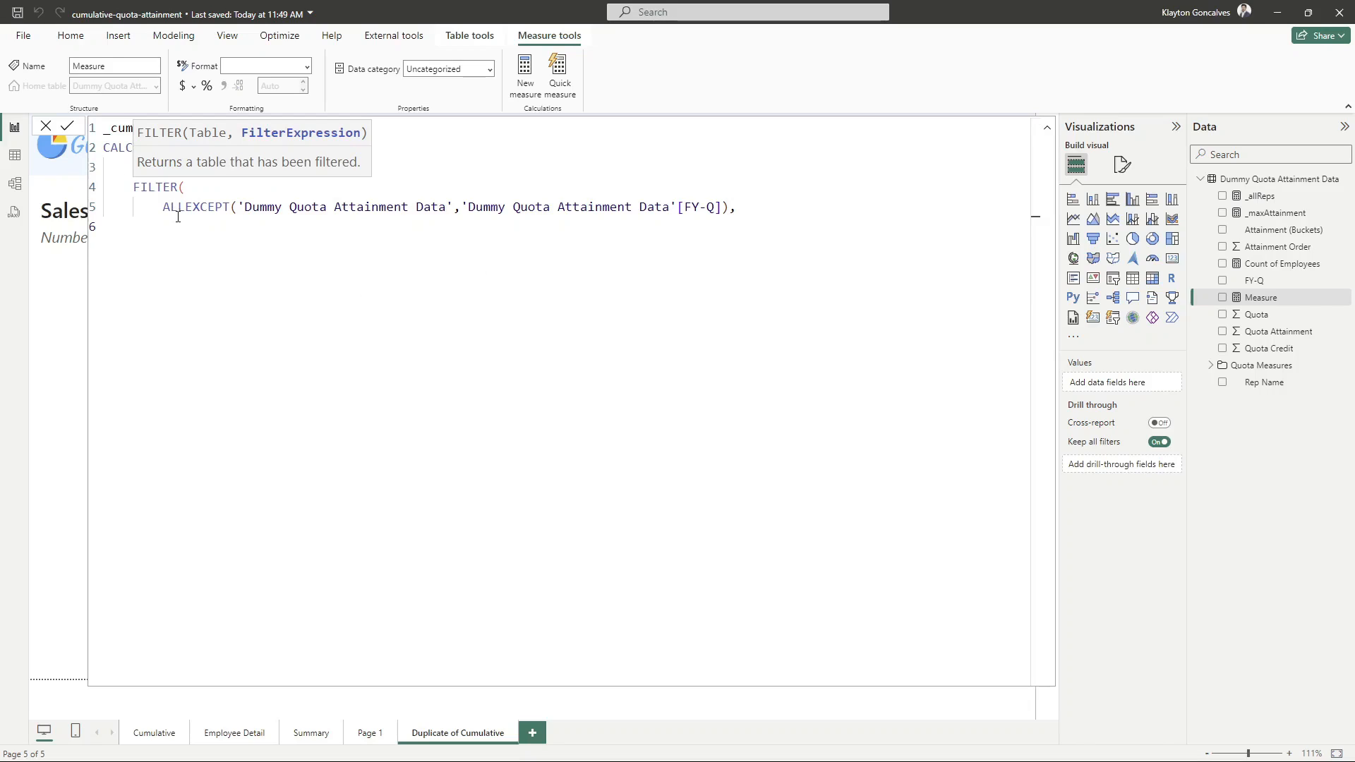
mouse_move(162, 207)
mouse_down()
mouse_move(606, 182)
mouse_move(738, 208)
mouse_up()
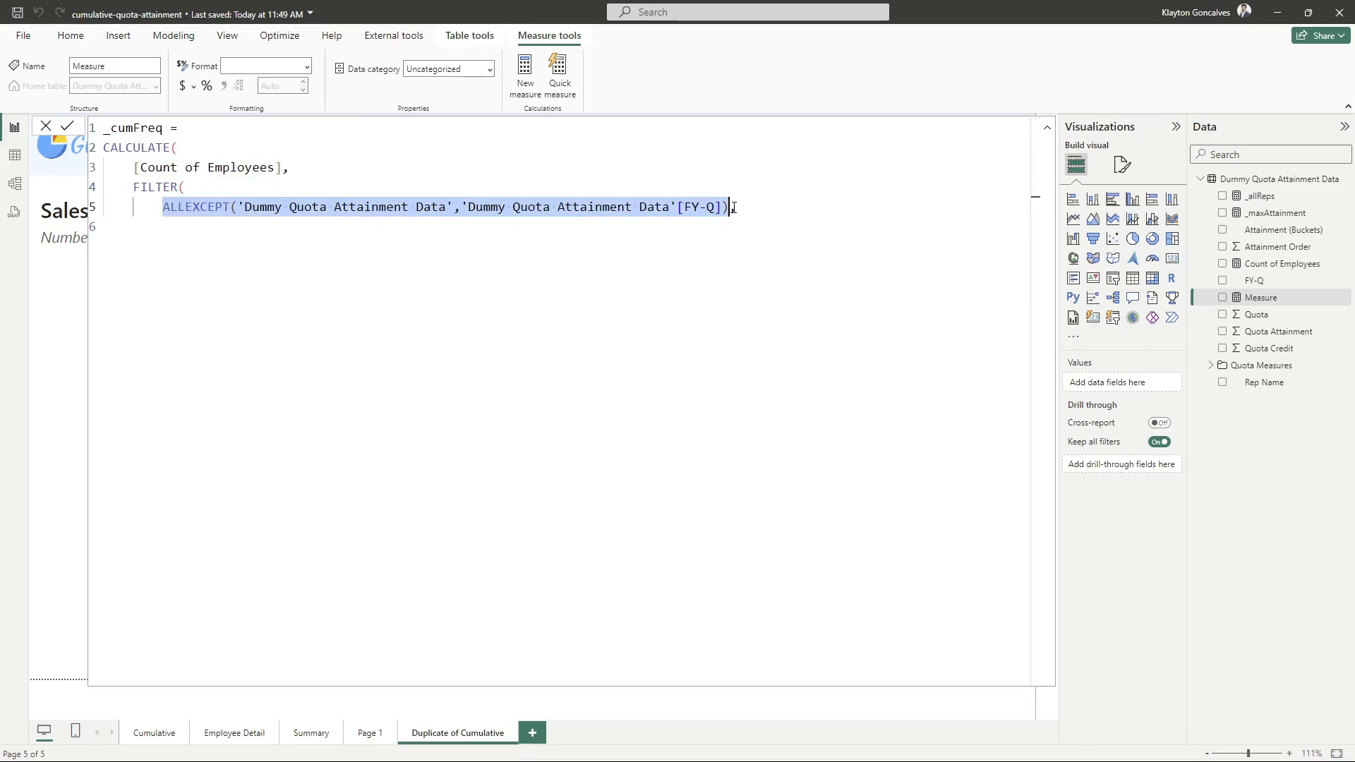
Add the filter condition 'Dummy Quota Attainment Data'[Attainment Order]<=[_maxAttainment] to the FILTER in the _cumFreq measure
click(232, 230)
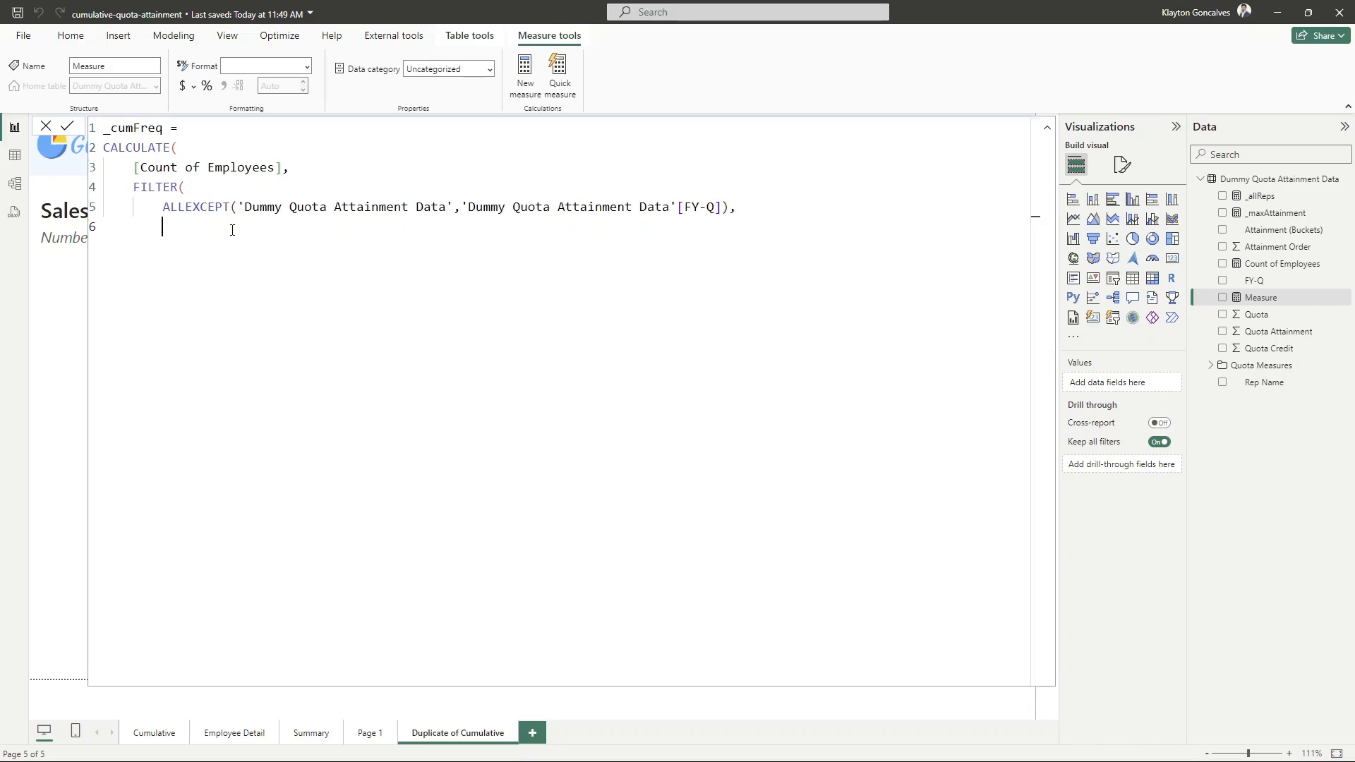
text(ATTAINM)
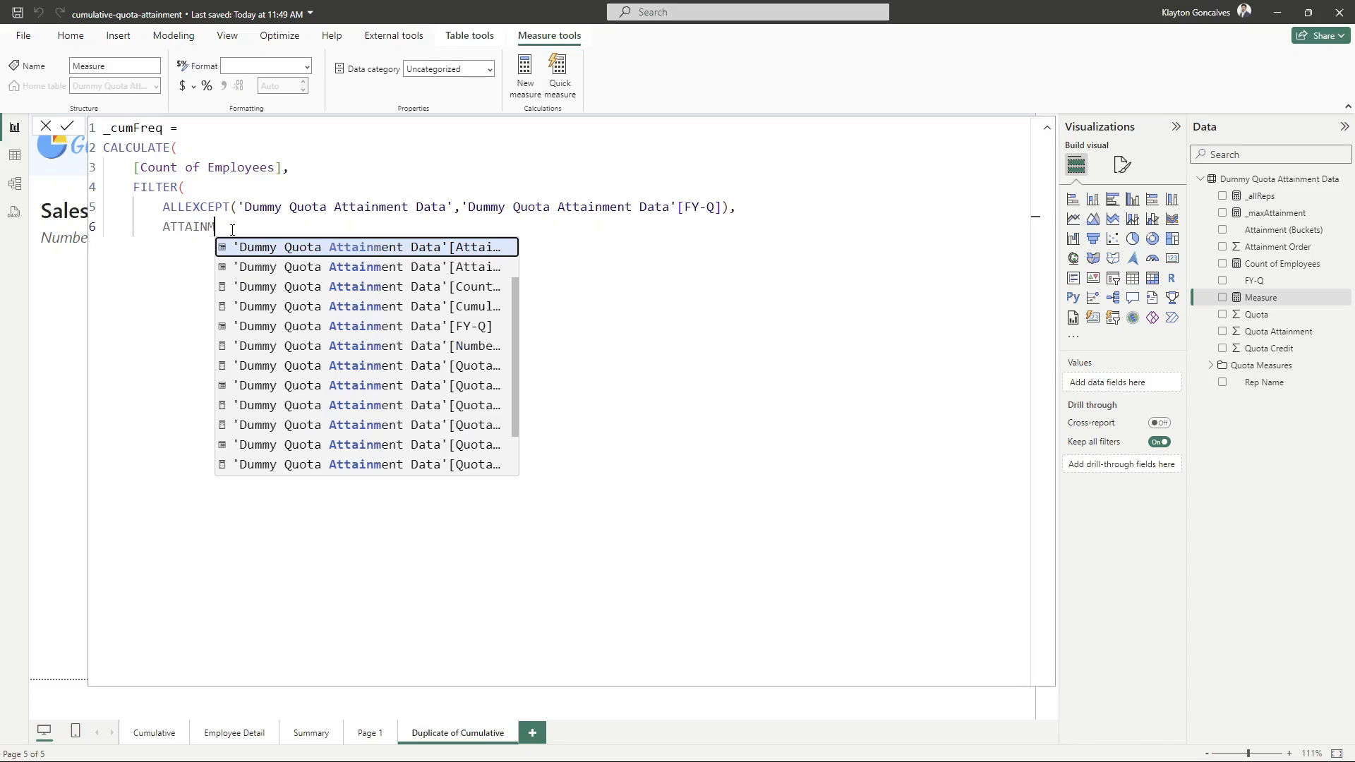
text(ENT ORD)
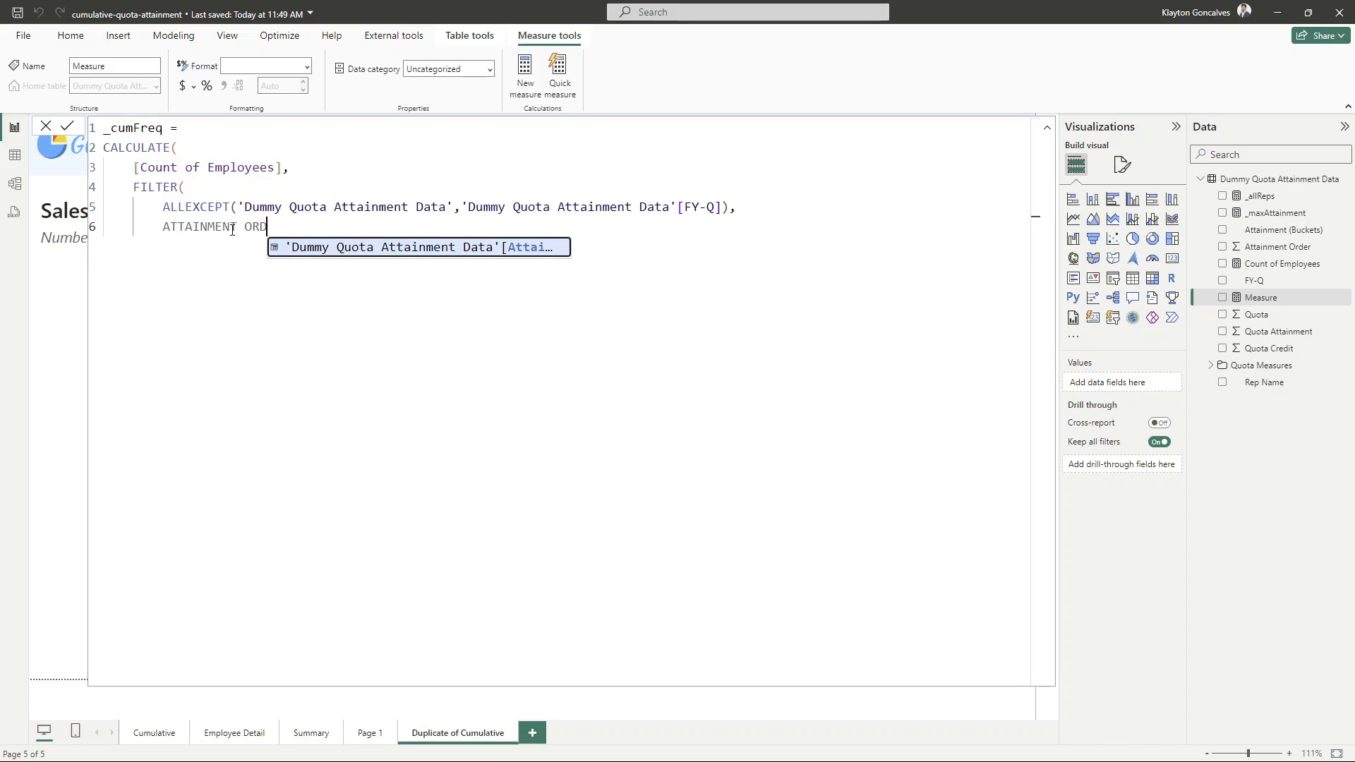
key(Tab)
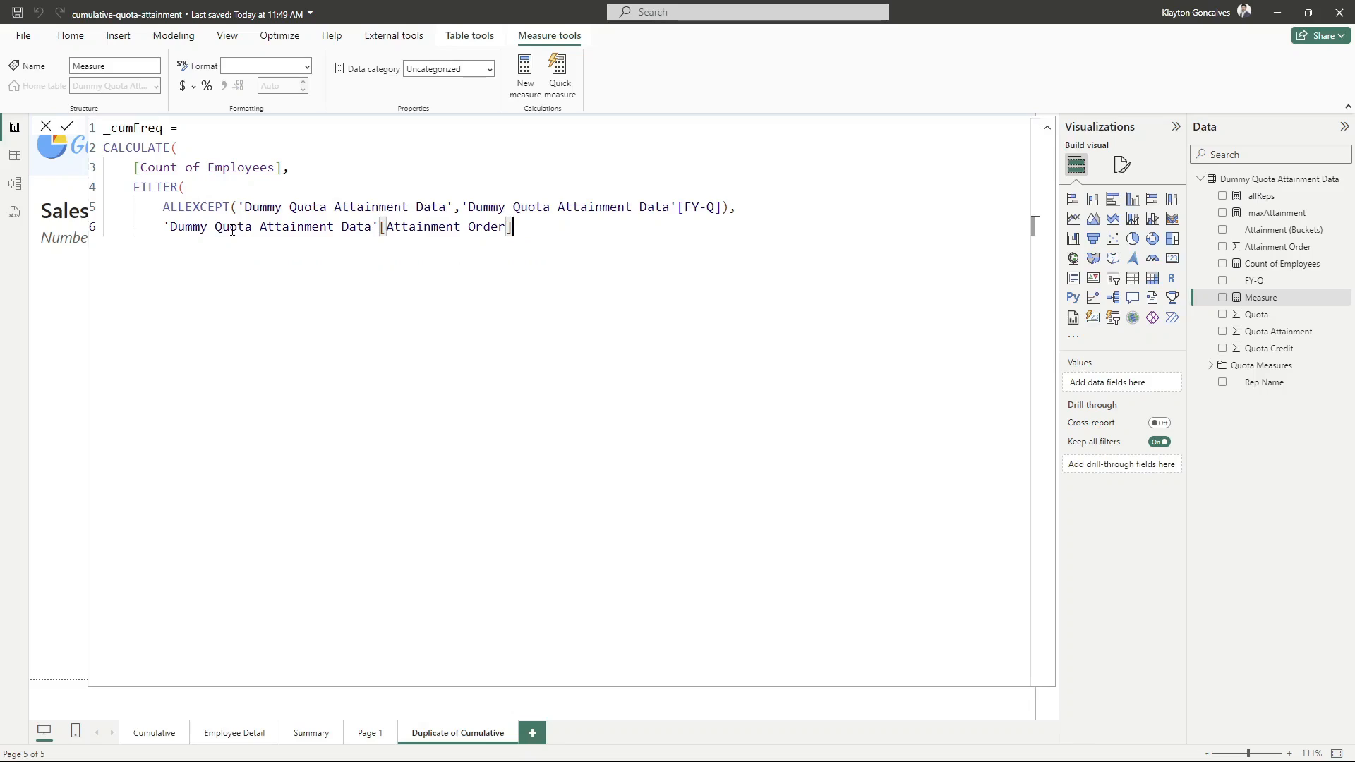
text(<=_M)
key(Tab)
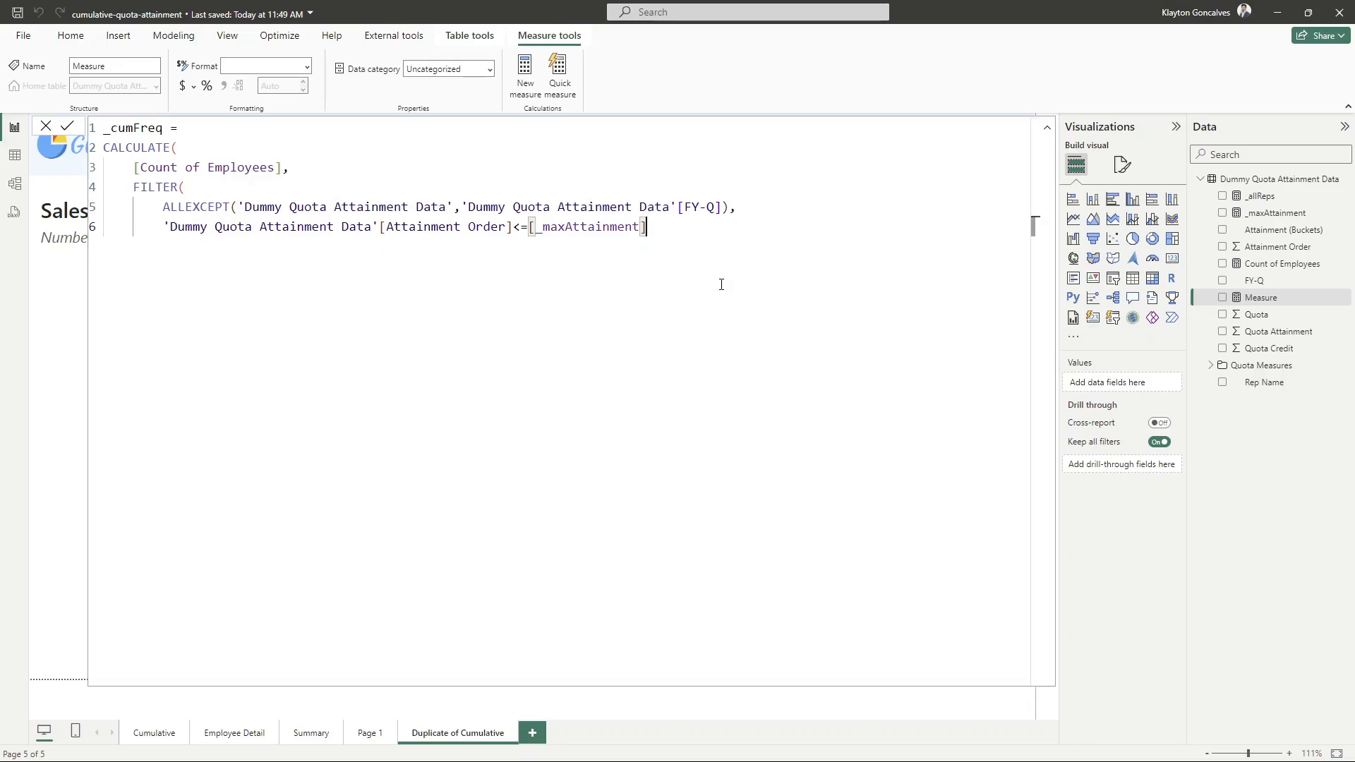
Close the FILTER and CALCULATE expressions on separate lines, commit the _cumFreq measure and collapse the formula editor
key(Return)
key(BackSpace)
text())
key(Return)
key(BackSpace)
text())
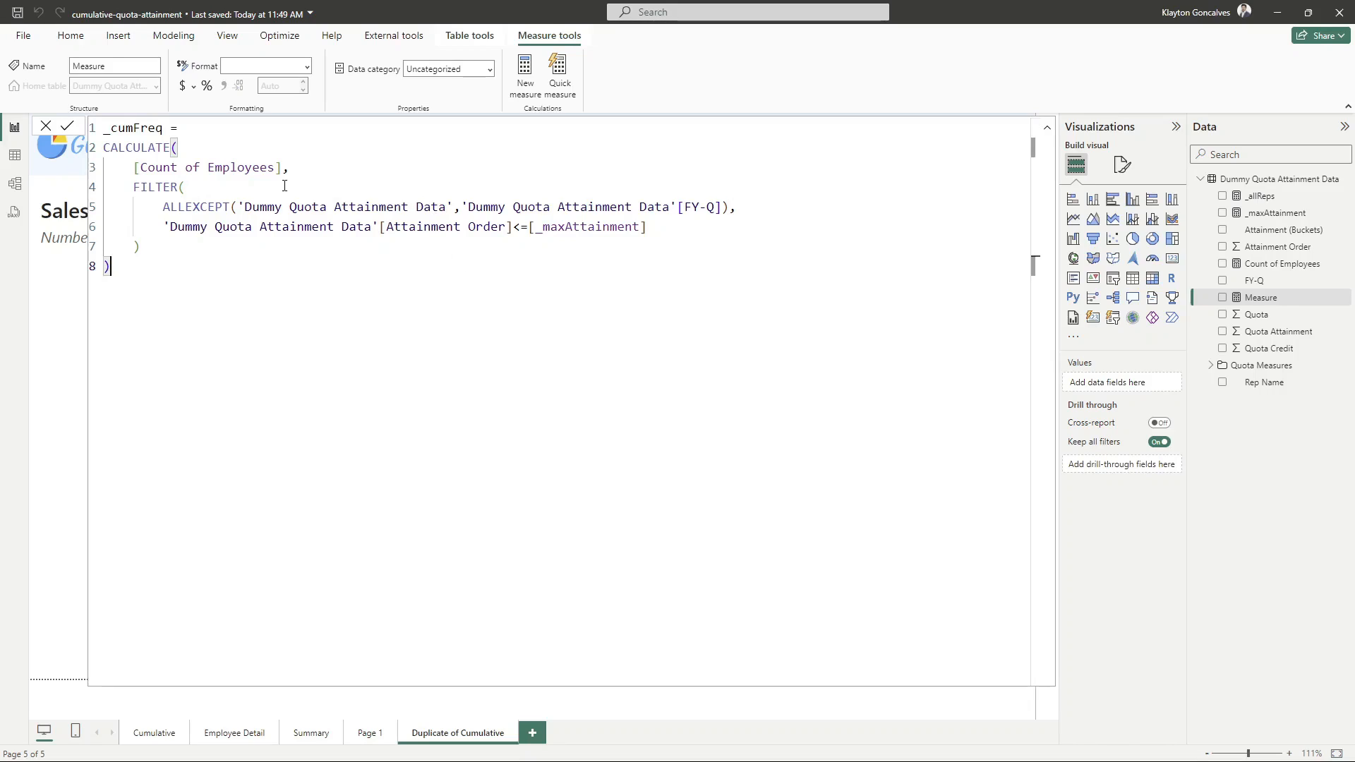
click(67, 127)
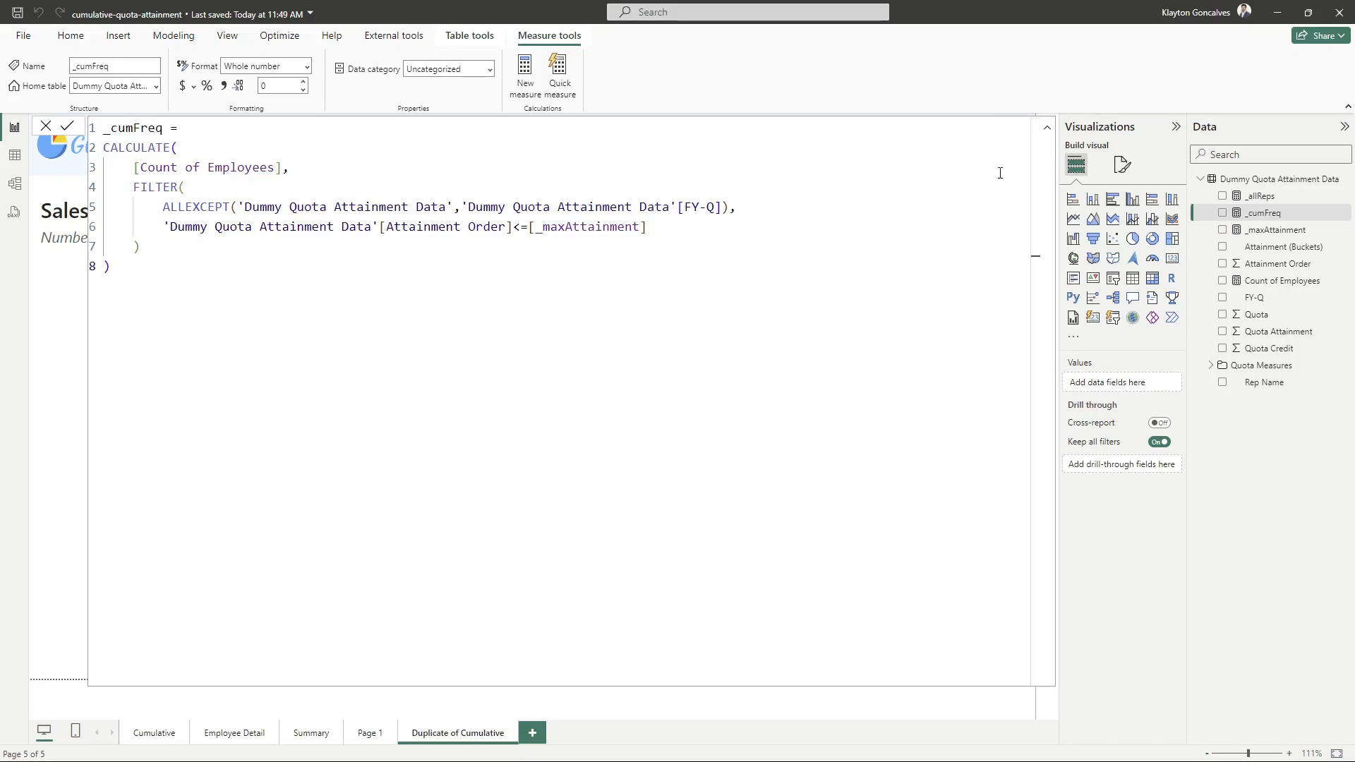
click(1047, 131)
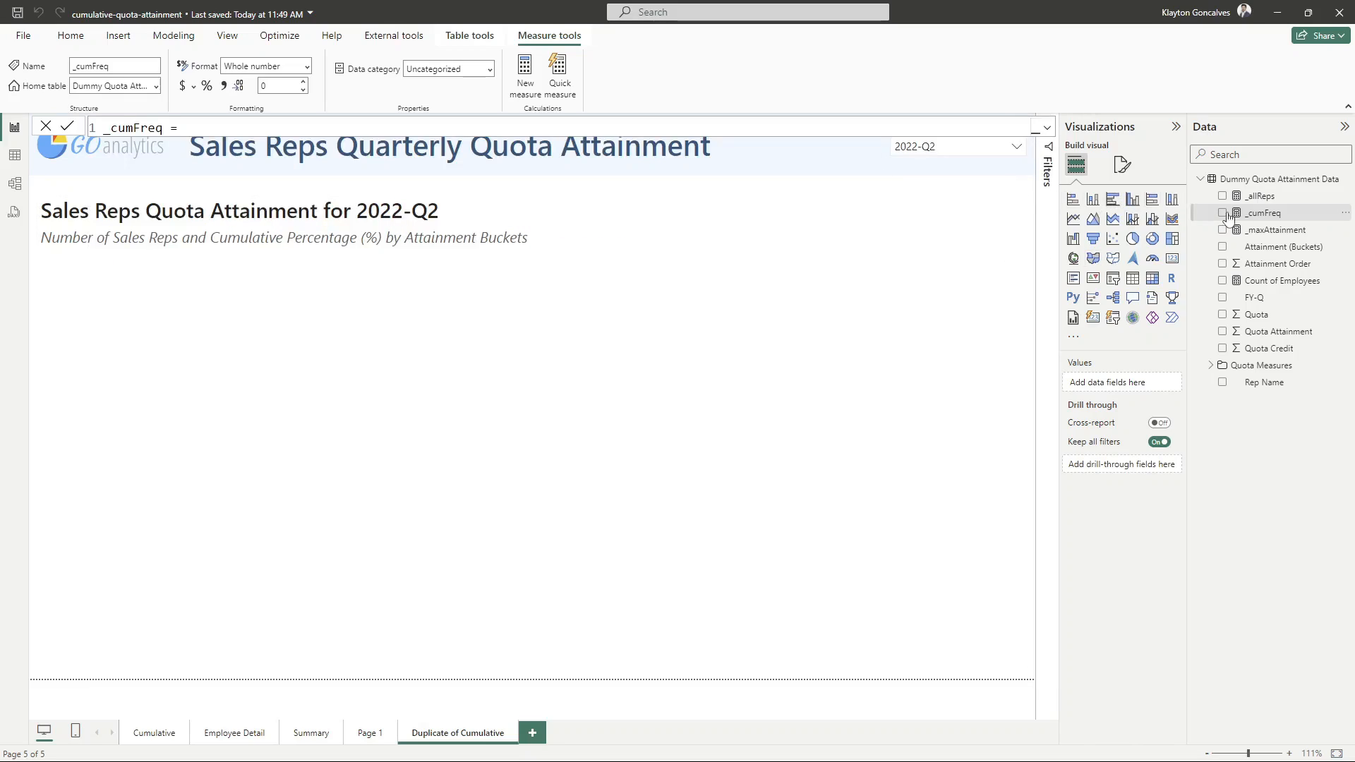
Start another new measure named Cumulative Frequency in the Dummy Quota Attainment Data table, with the formula editor expanded
right_click(1267, 238)
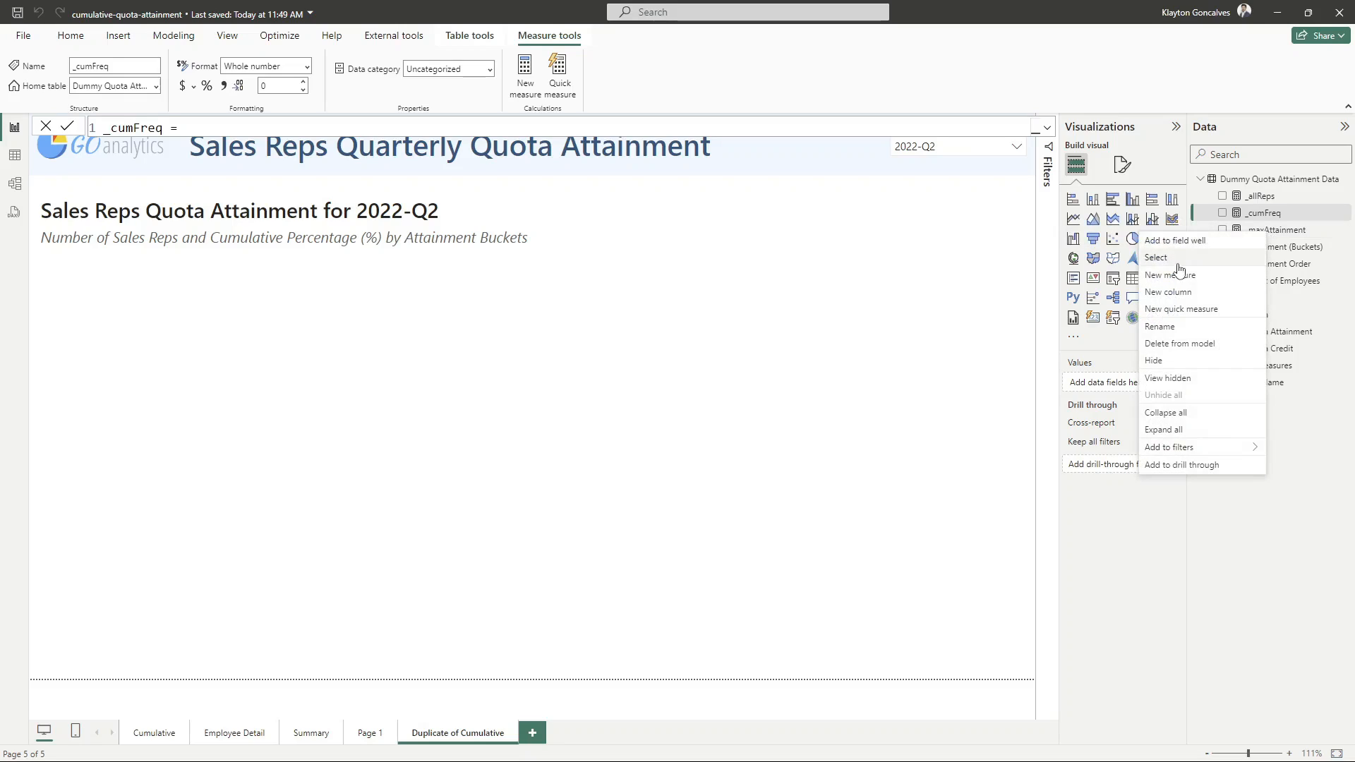
key(Escape)
click(525, 78)
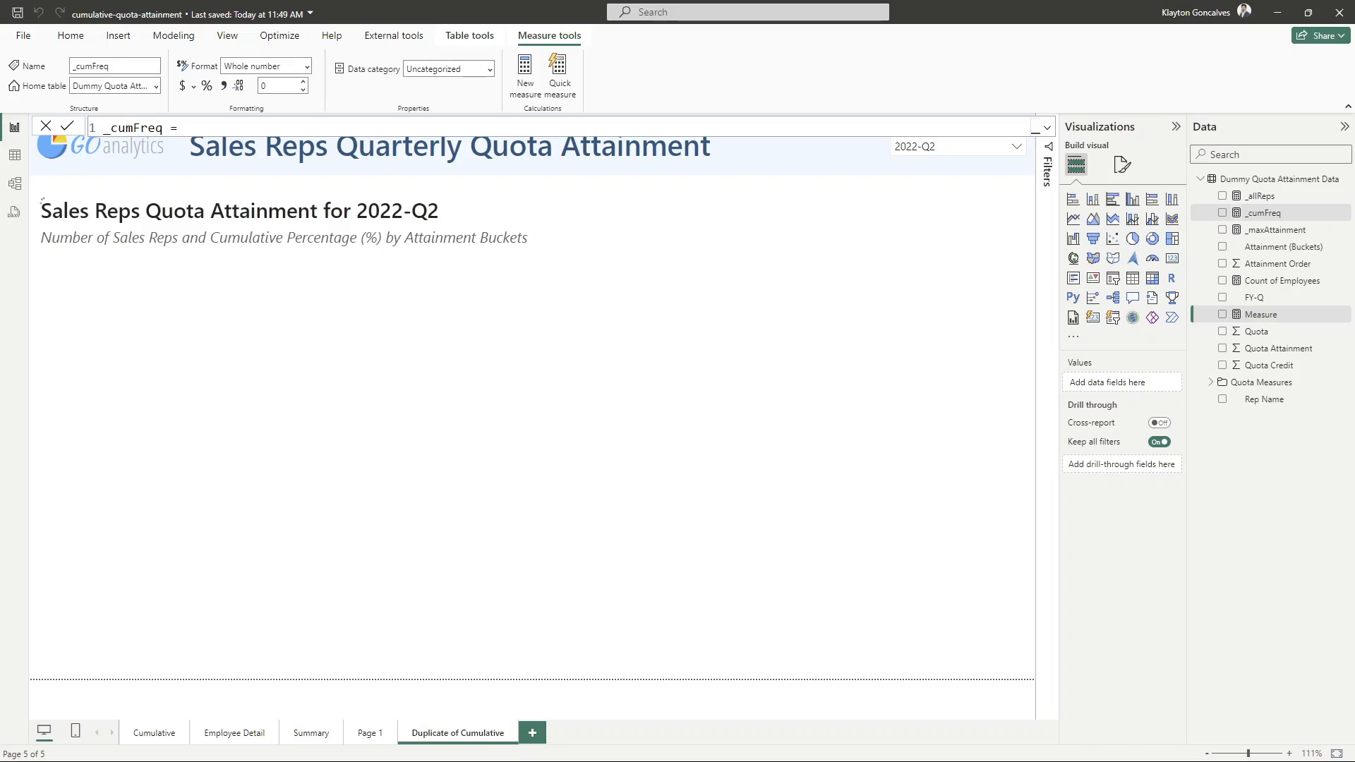
click(1048, 129)
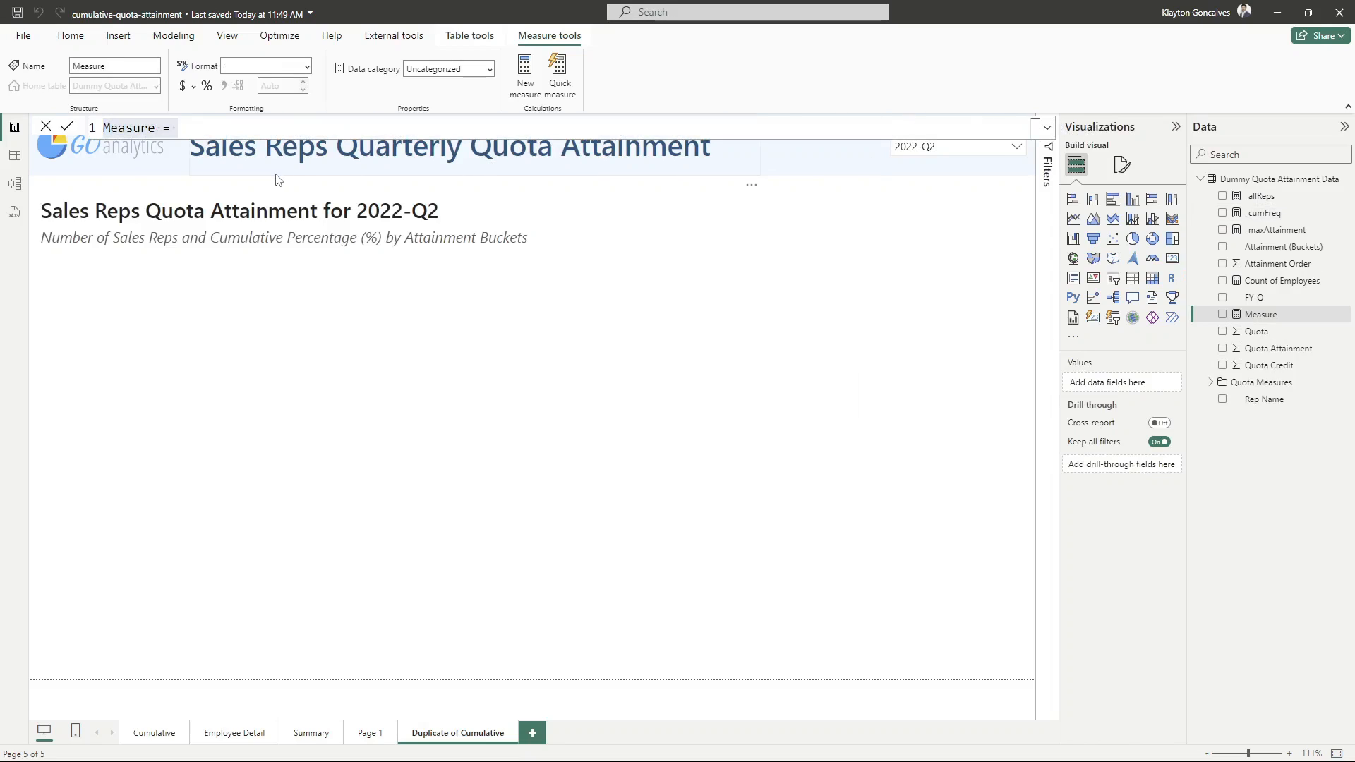
click(1047, 127)
click(176, 161)
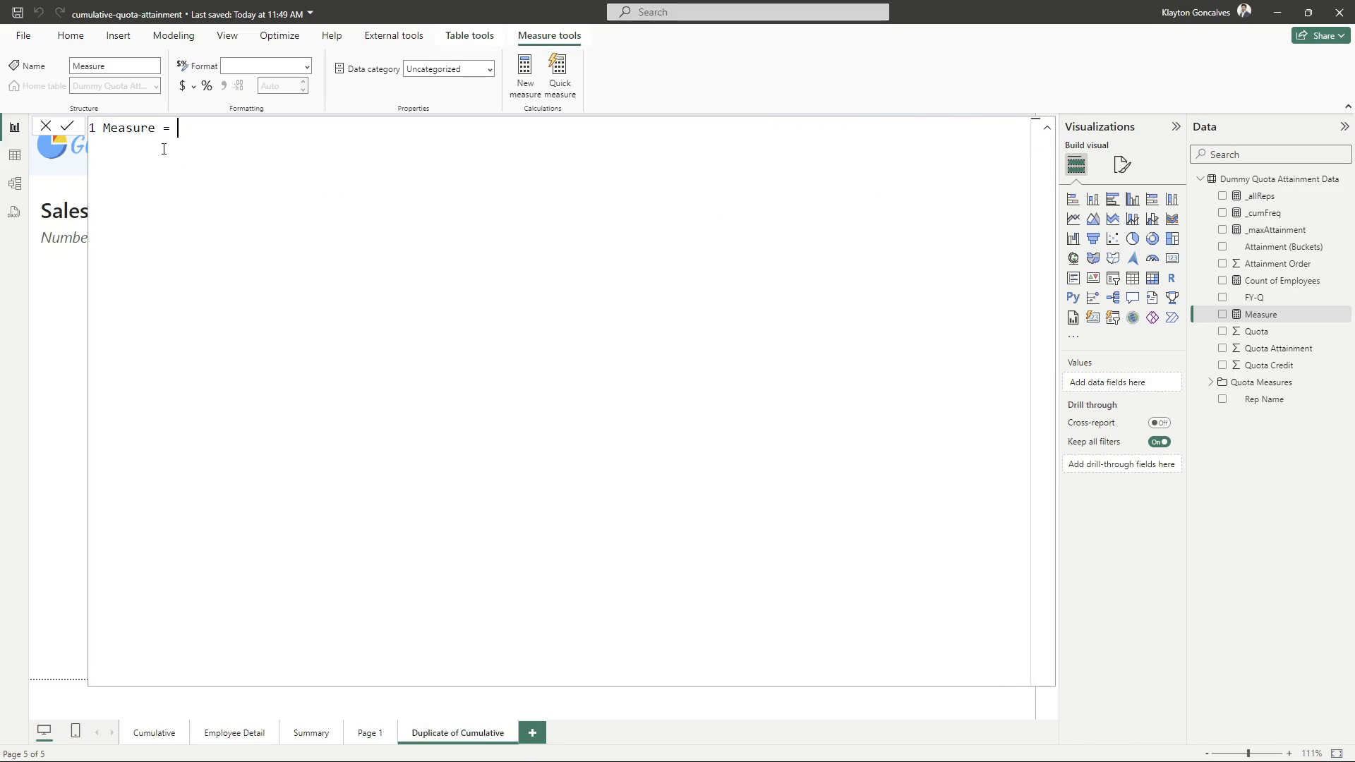
key(BackSpace)
key(BackSpace)
key(BackSpace)
key(BackSpace)
key(BackSpace)
key(BackSpace)
key(BackSpace)
key(BackSpace)
key(BackSpace)
text(Cumulative Frequency =)
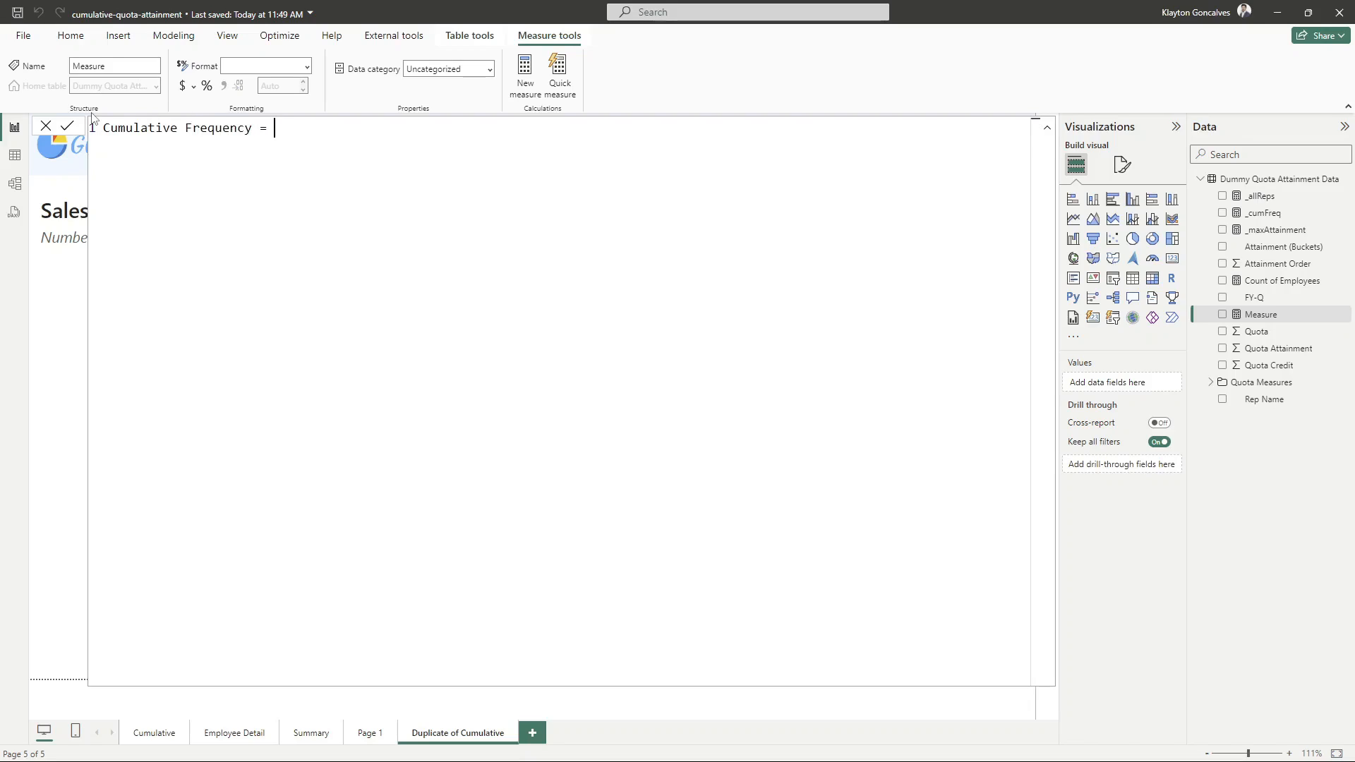
Leave a blank line in the Cumulative Frequency formula and declare the variable _maxAttainment as MAX('Dummy Quota Attainment Data'[Attainment Order])
key(shift+Return)
key(shift+Return)
text(VAR)
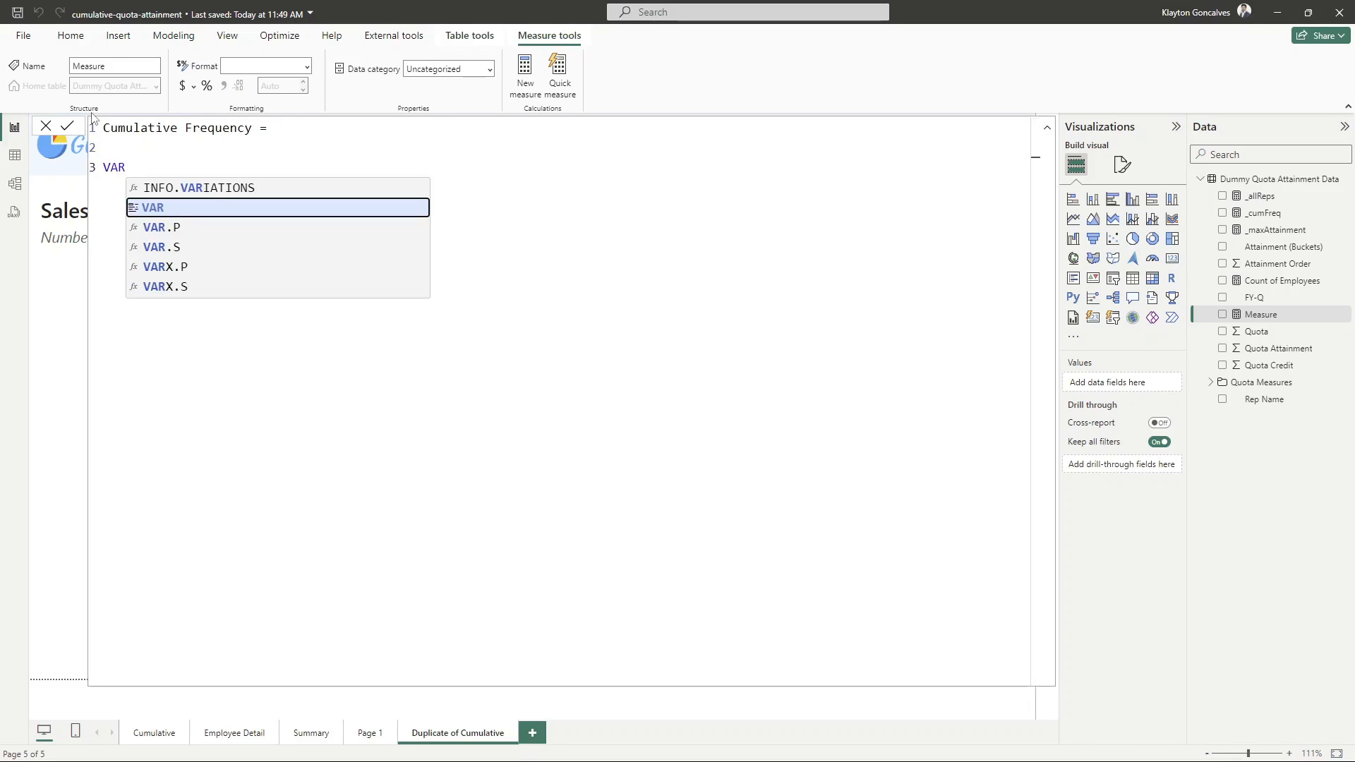
text( _maxAttainment = )
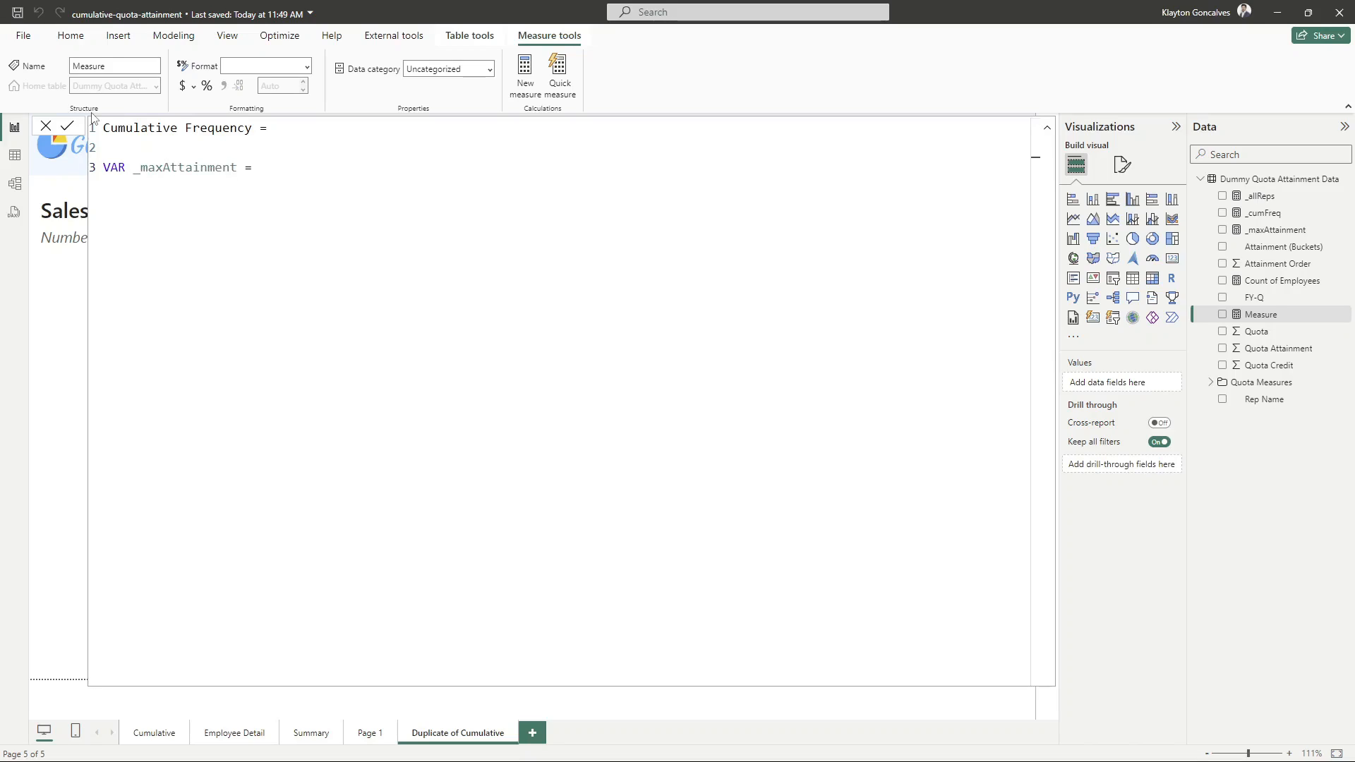
text(MAX)
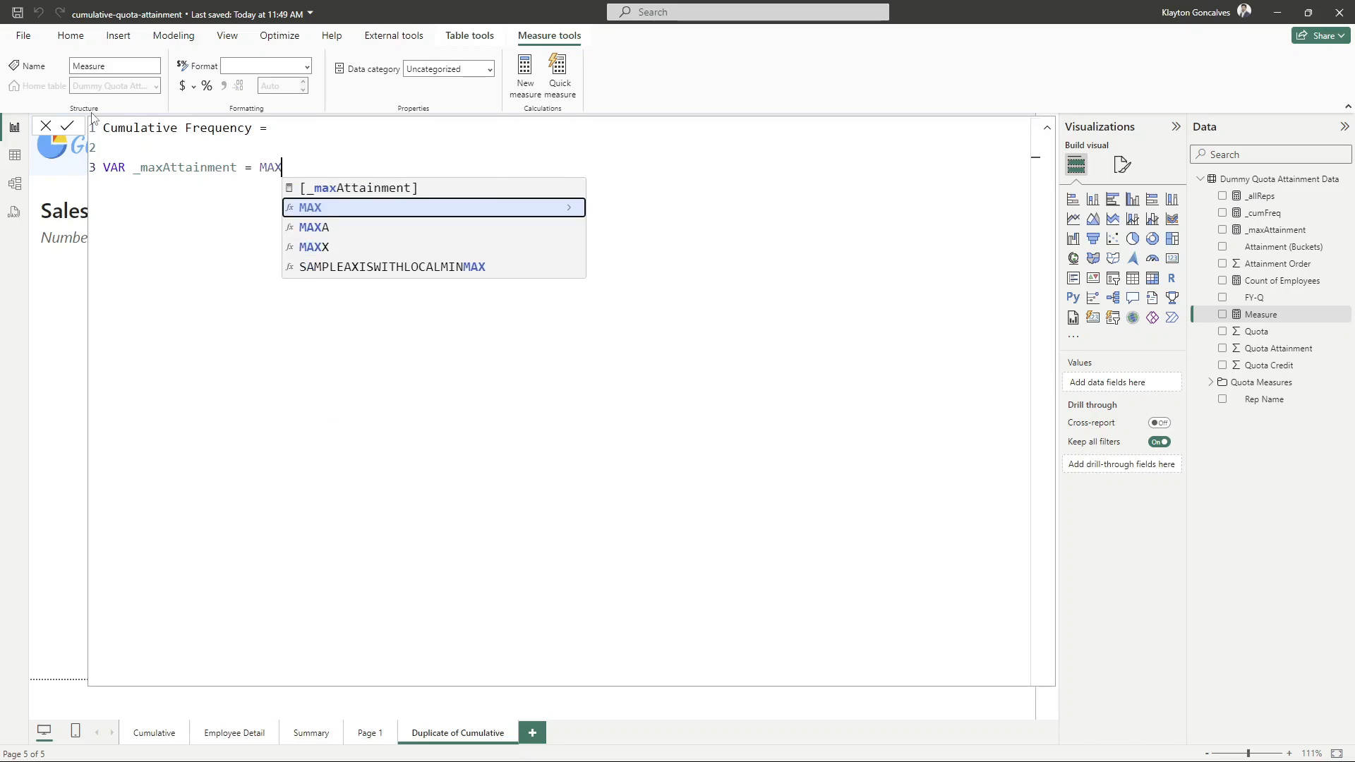
text(('DUMM)
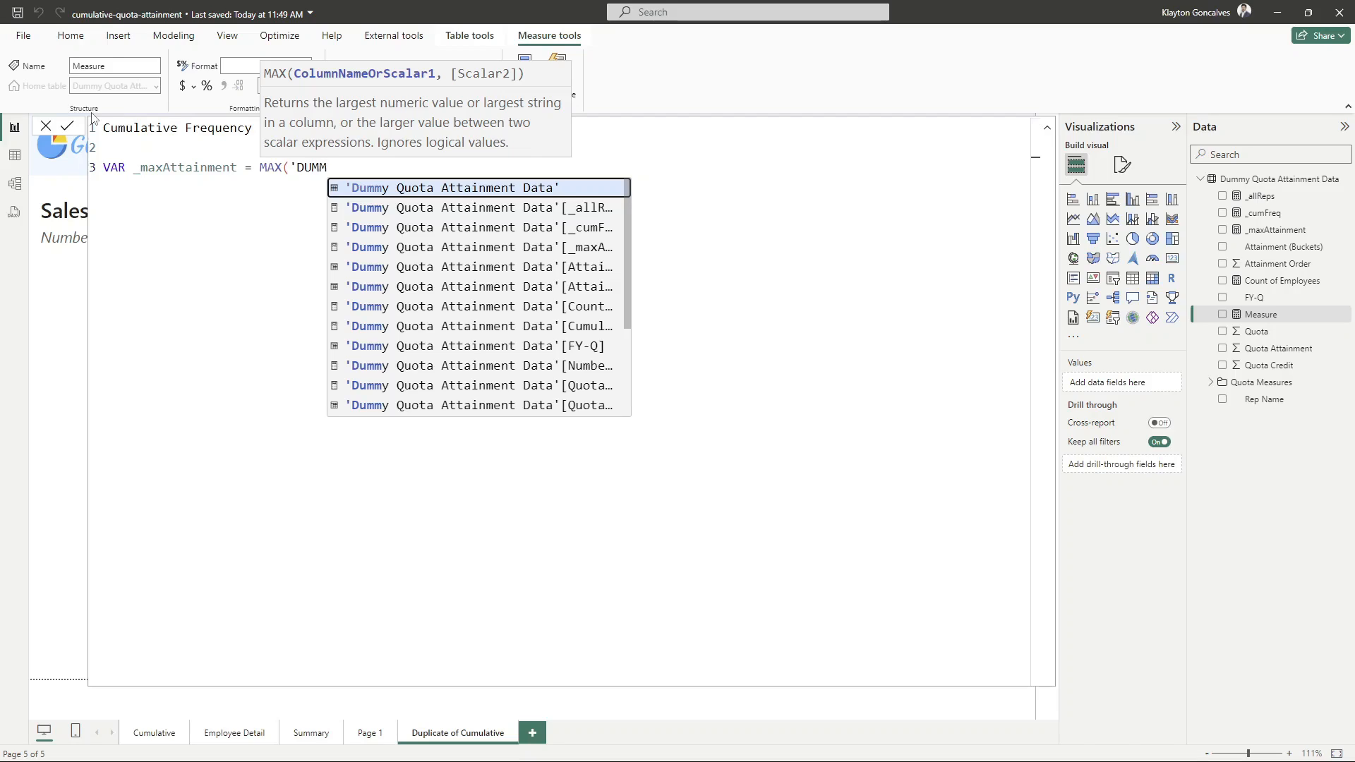
key(BackSpace)
key(BackSpace)
key(BackSpace)
key(BackSpace)
key(BackSpace)
text([ATTAINMENT ORD)
key(Tab)
text())
key(Return)
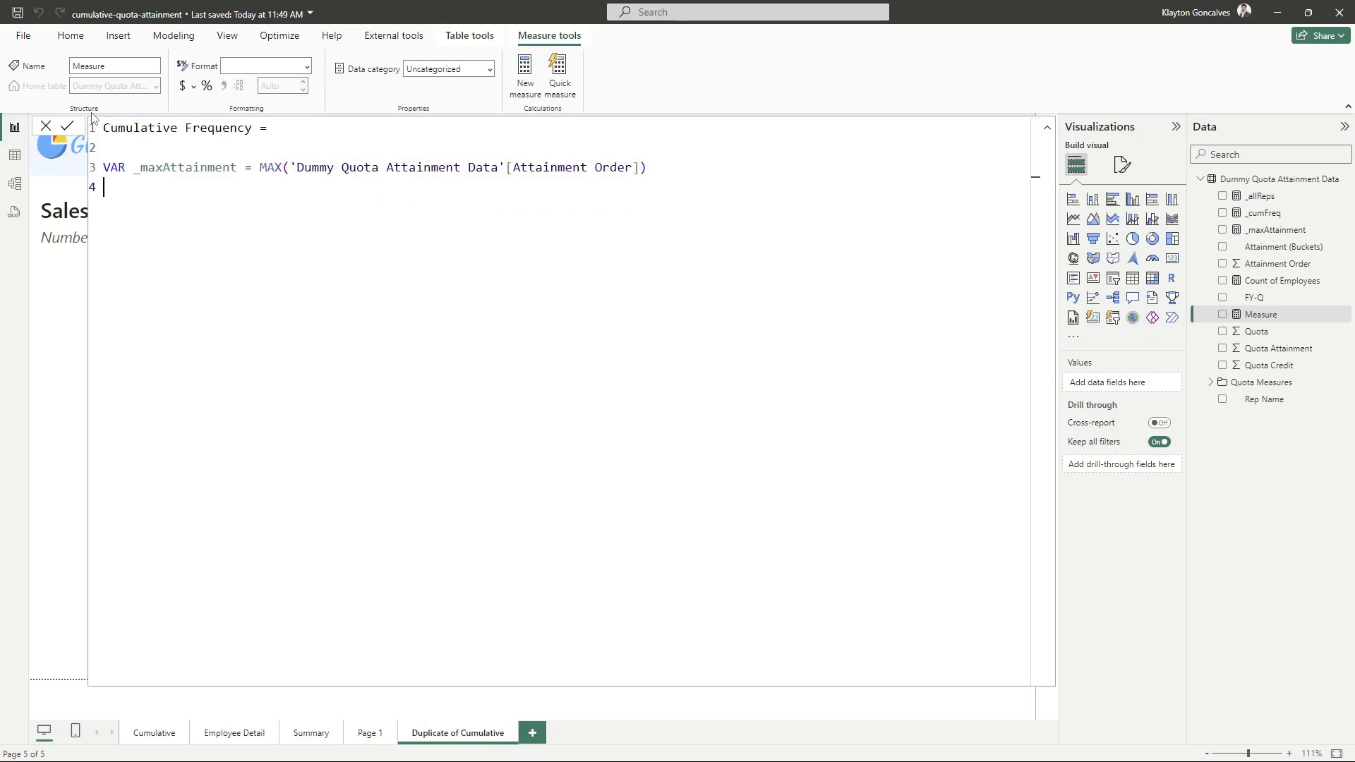
Declare a variable _allReps on the following line, starting a CALCULATE with count as its expression
text(VAR)
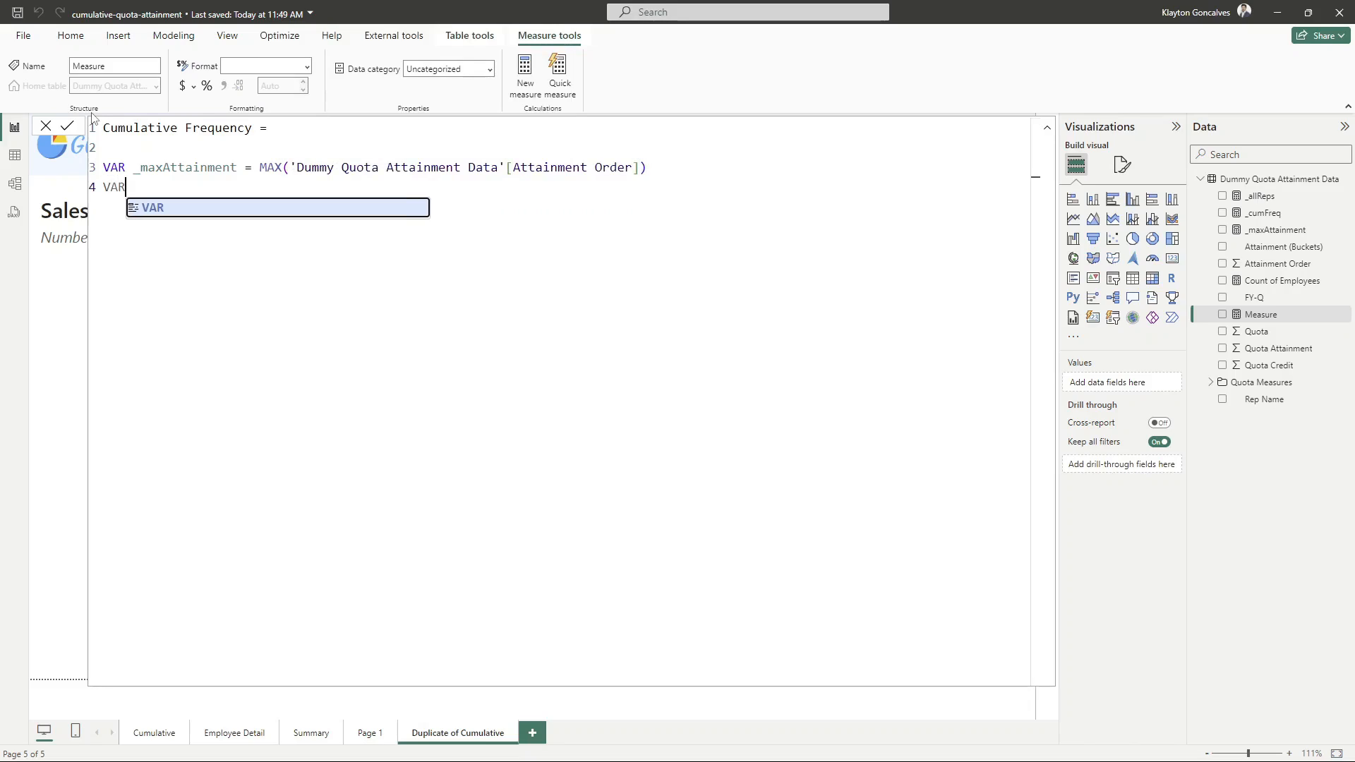
text( _allReps =)
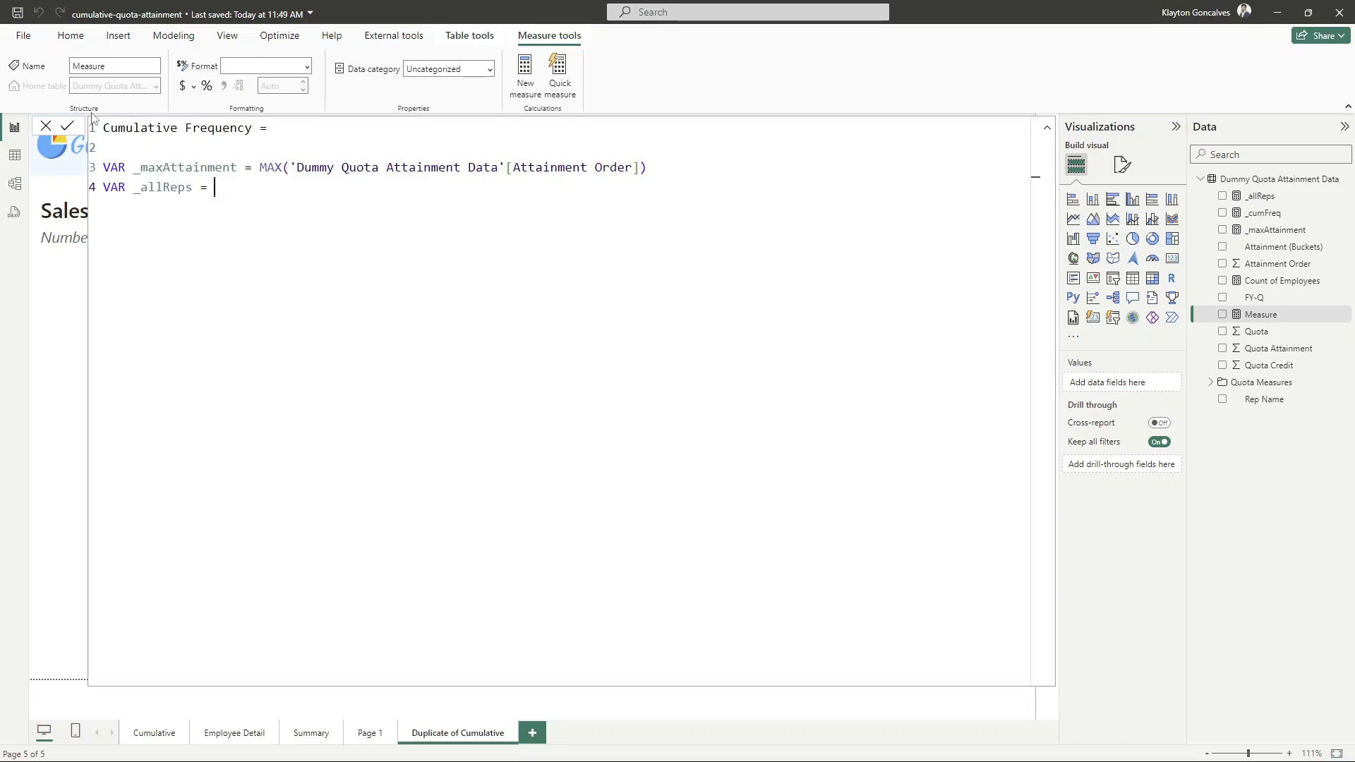
text( CALCULATE ()
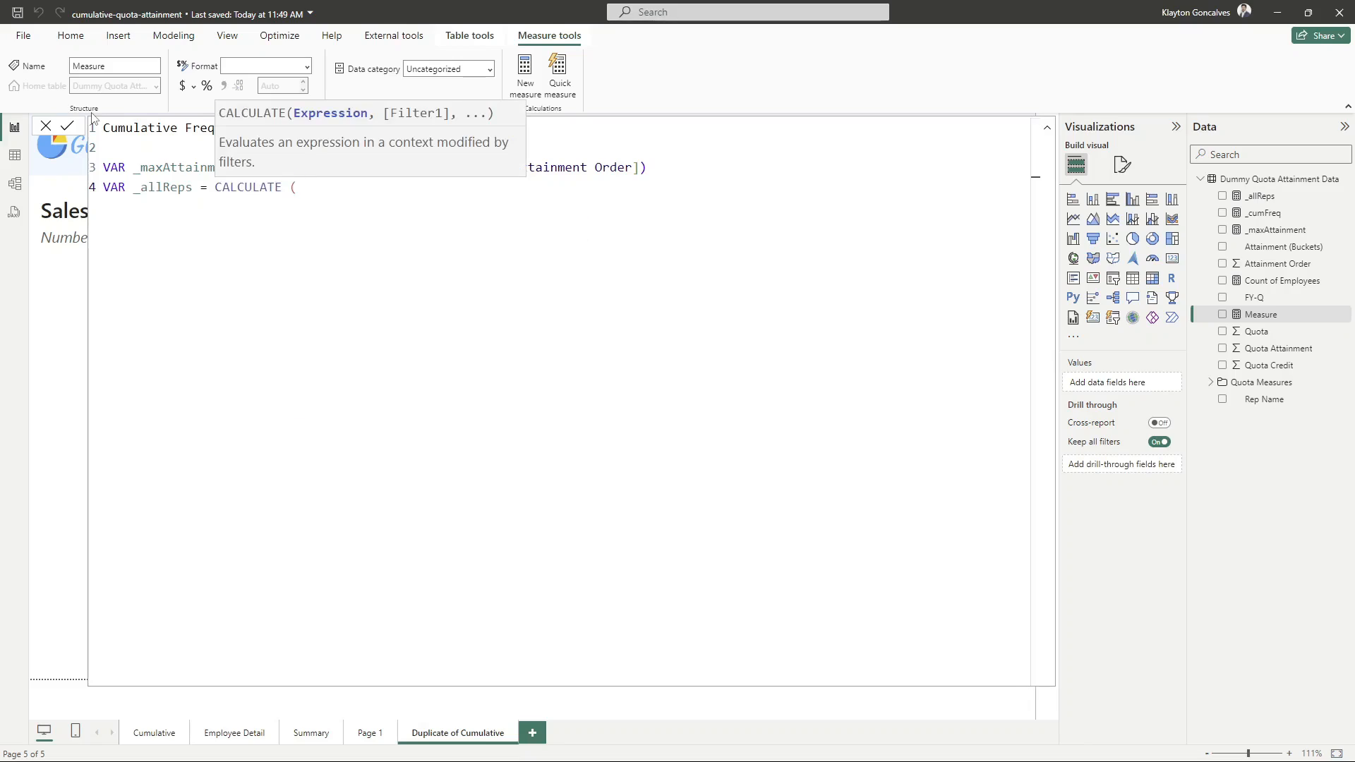
key(BackSpace)
key(BackSpace)
key(BackSpace)
key(BackSpace)
key(BackSpace)
text(E(count, )
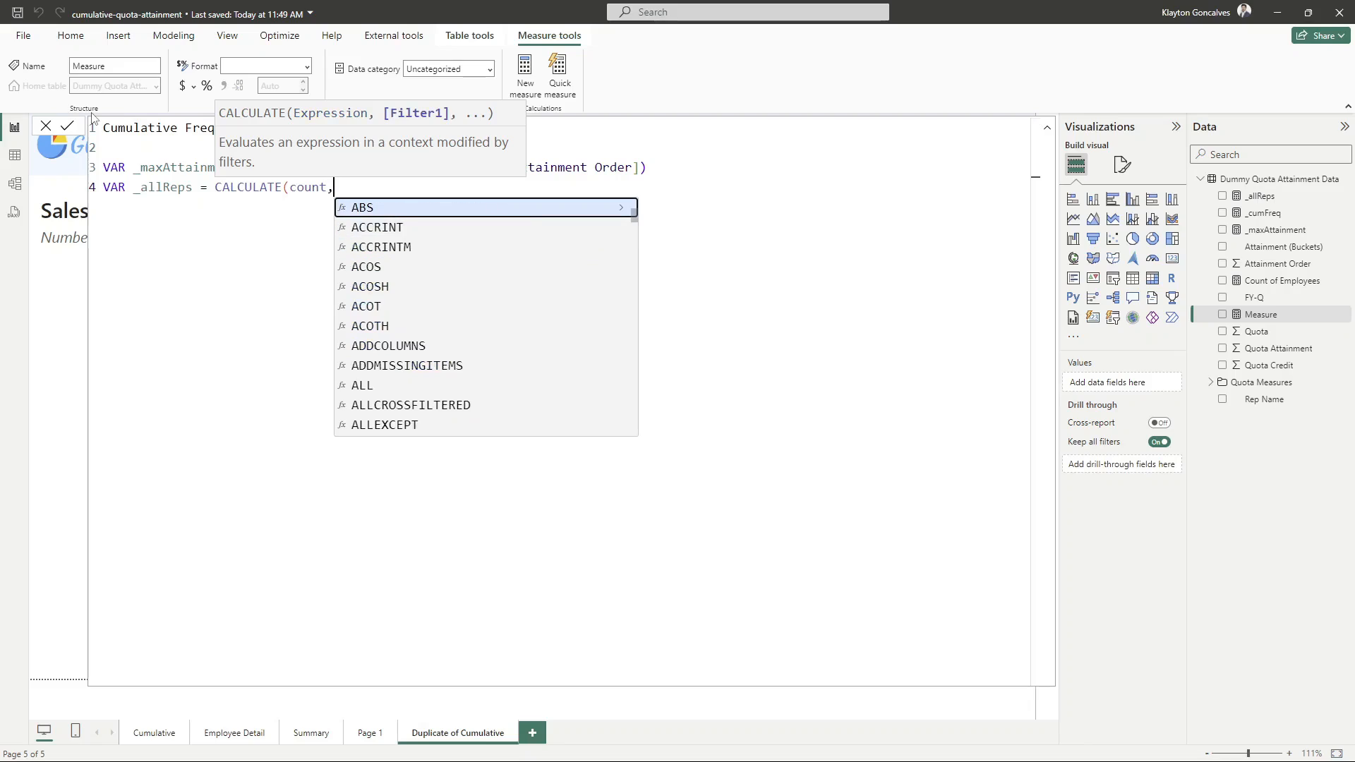
Complete the _allReps variable with ALLEXCEPT('Dummy Quota Attainment Data', 'Dummy Quota Attainment Data'[FY-Q]) as the CALCULATE filter and start a new line
text(ALLEXCEPT(du)
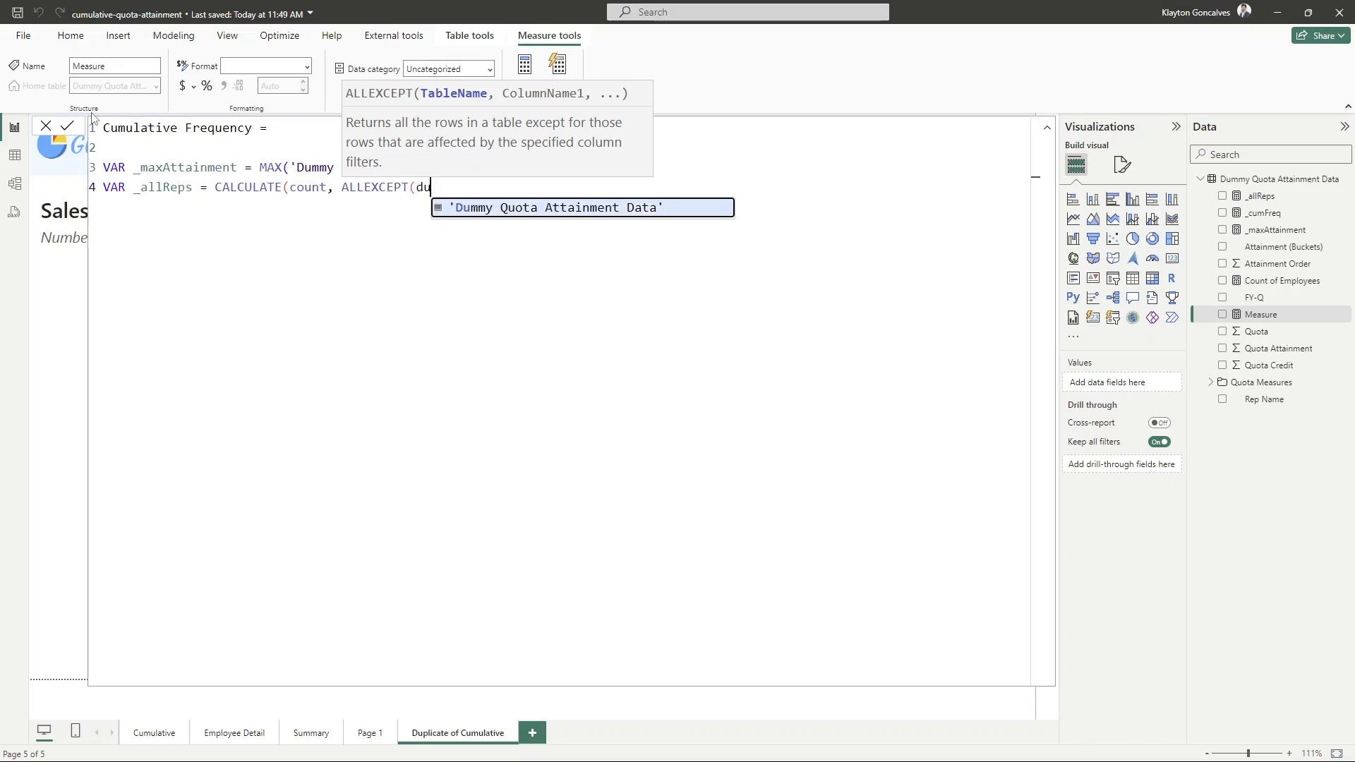
key(Tab)
text(, fy)
key(Tab)
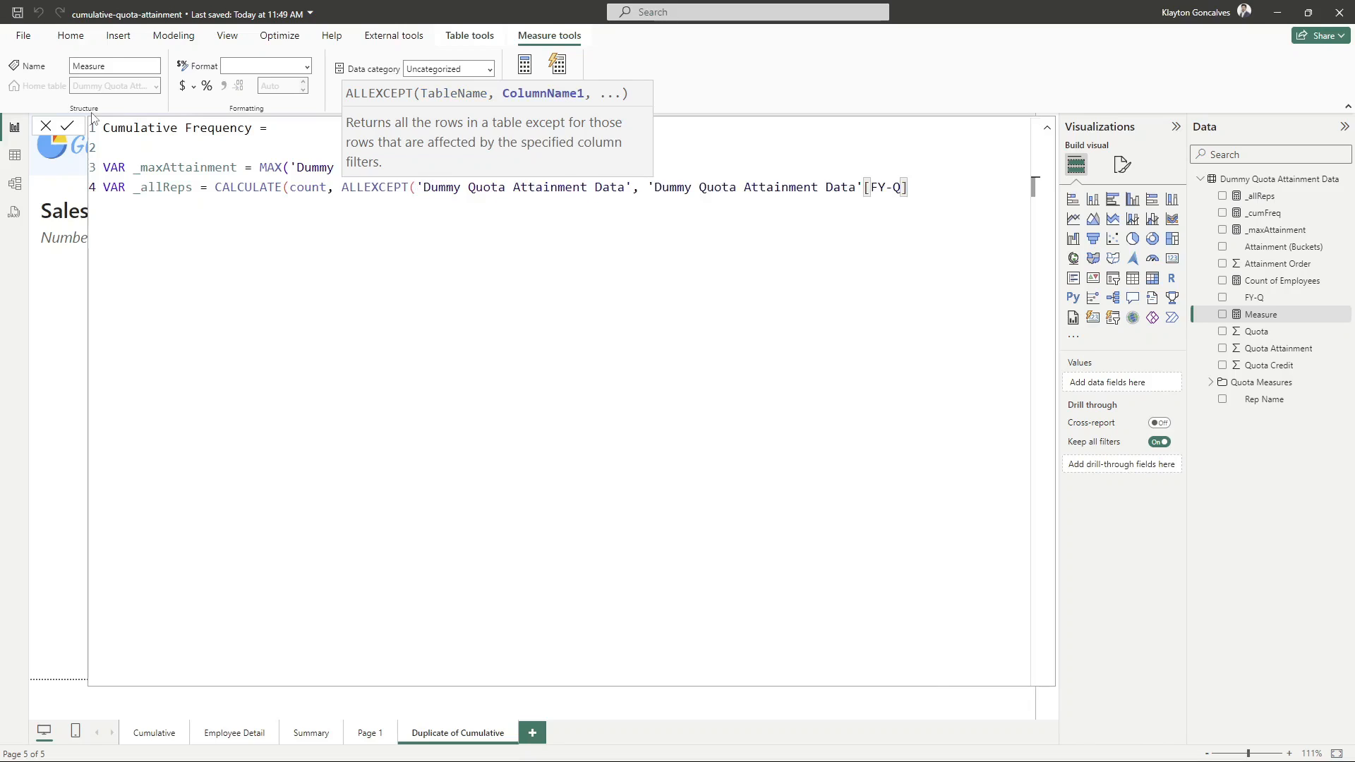
text()))
key(Return)
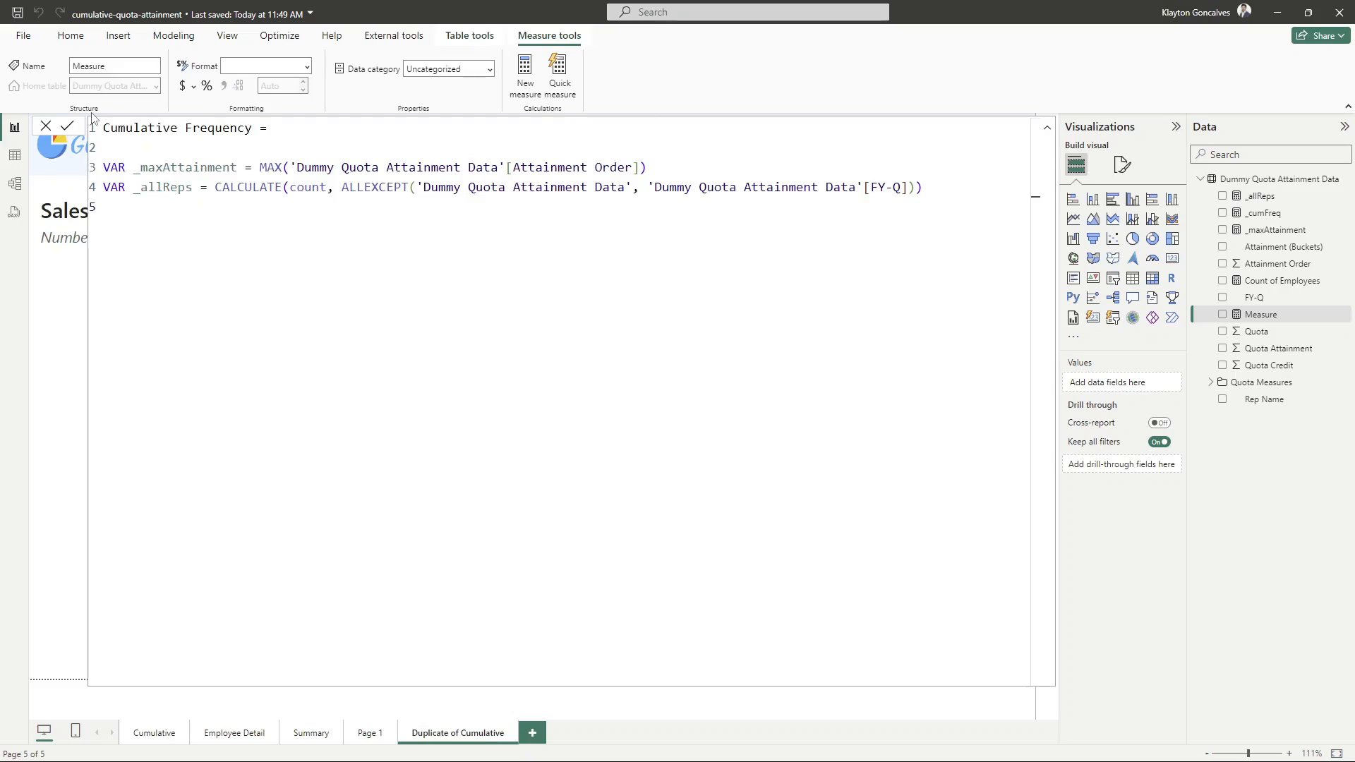
Declare a third variable _cumFreq in the Cumulative Frequency formula and open its CALCULATE function
text(VAR _cumFreq )
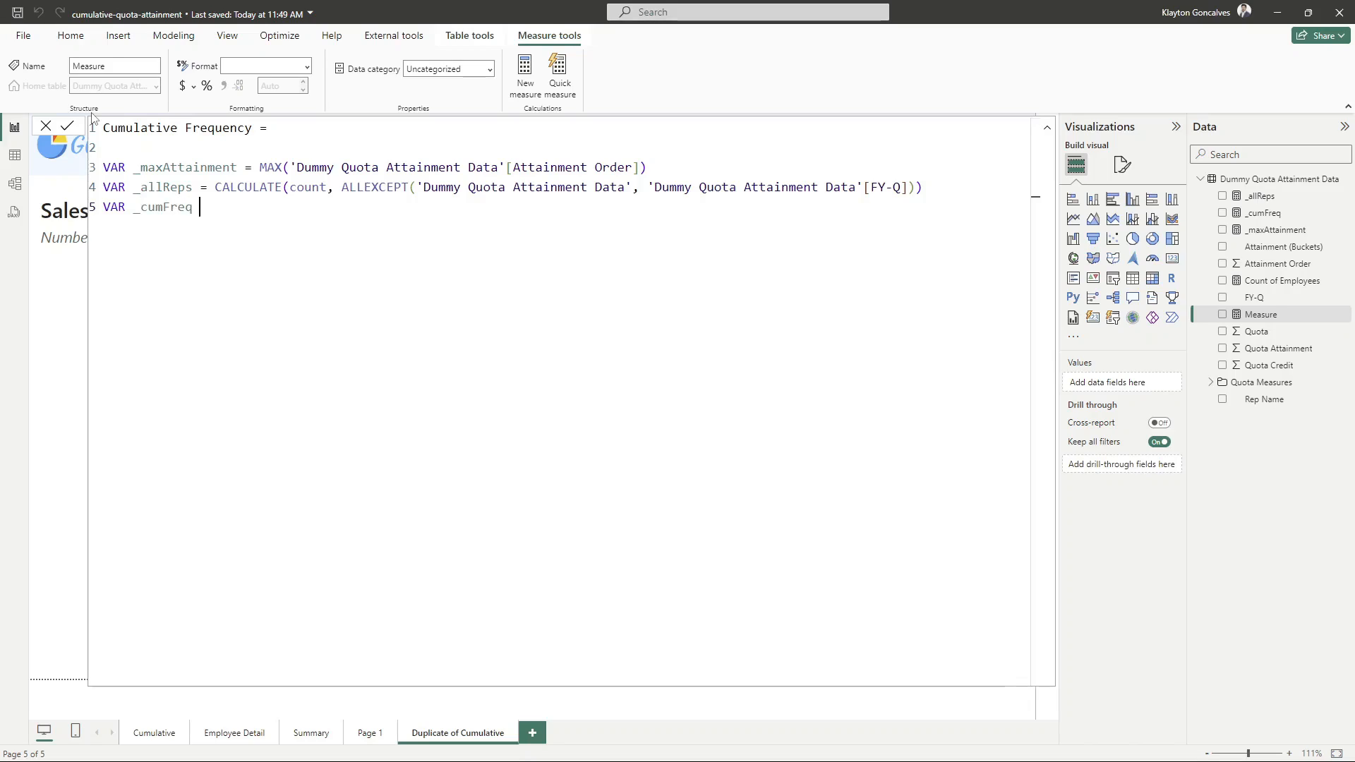
text(= CALCUL)
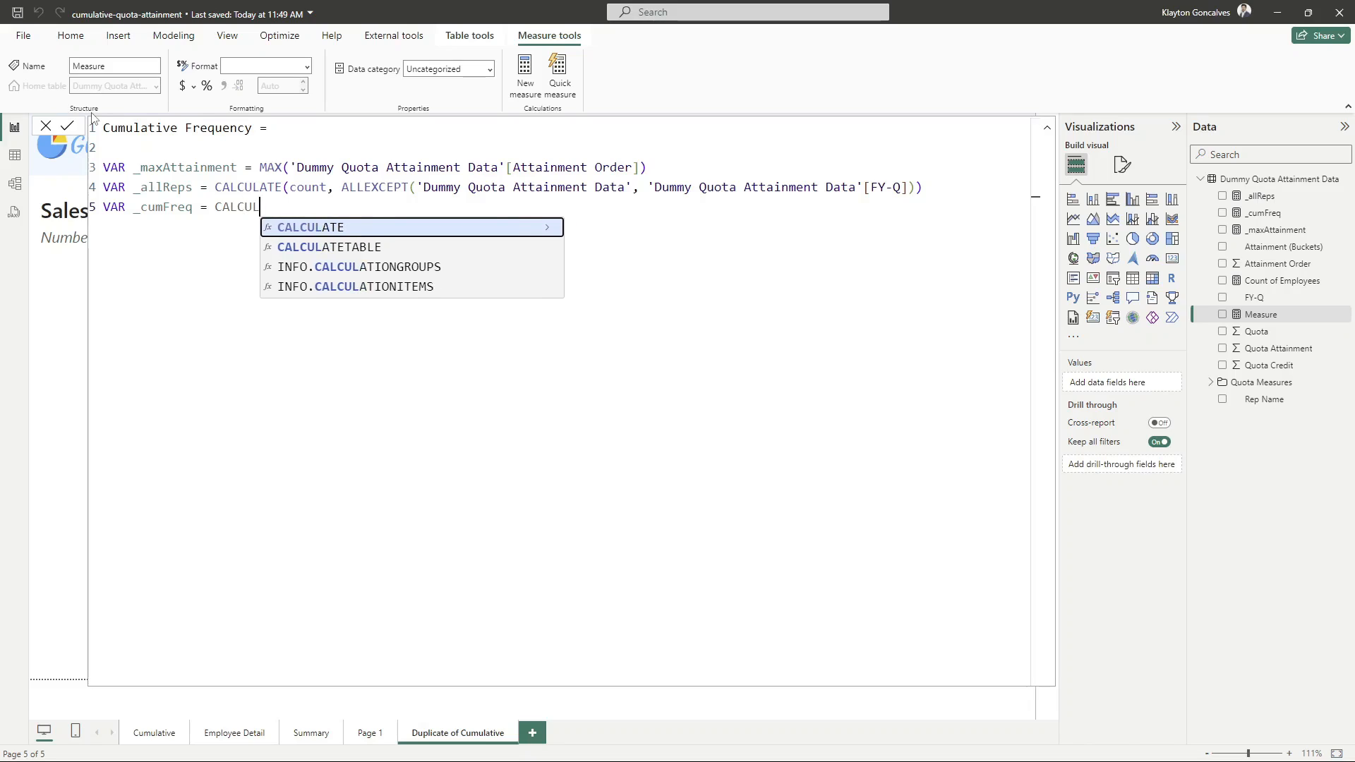
key(Tab)
text(()
key(BackSpace)
text(()
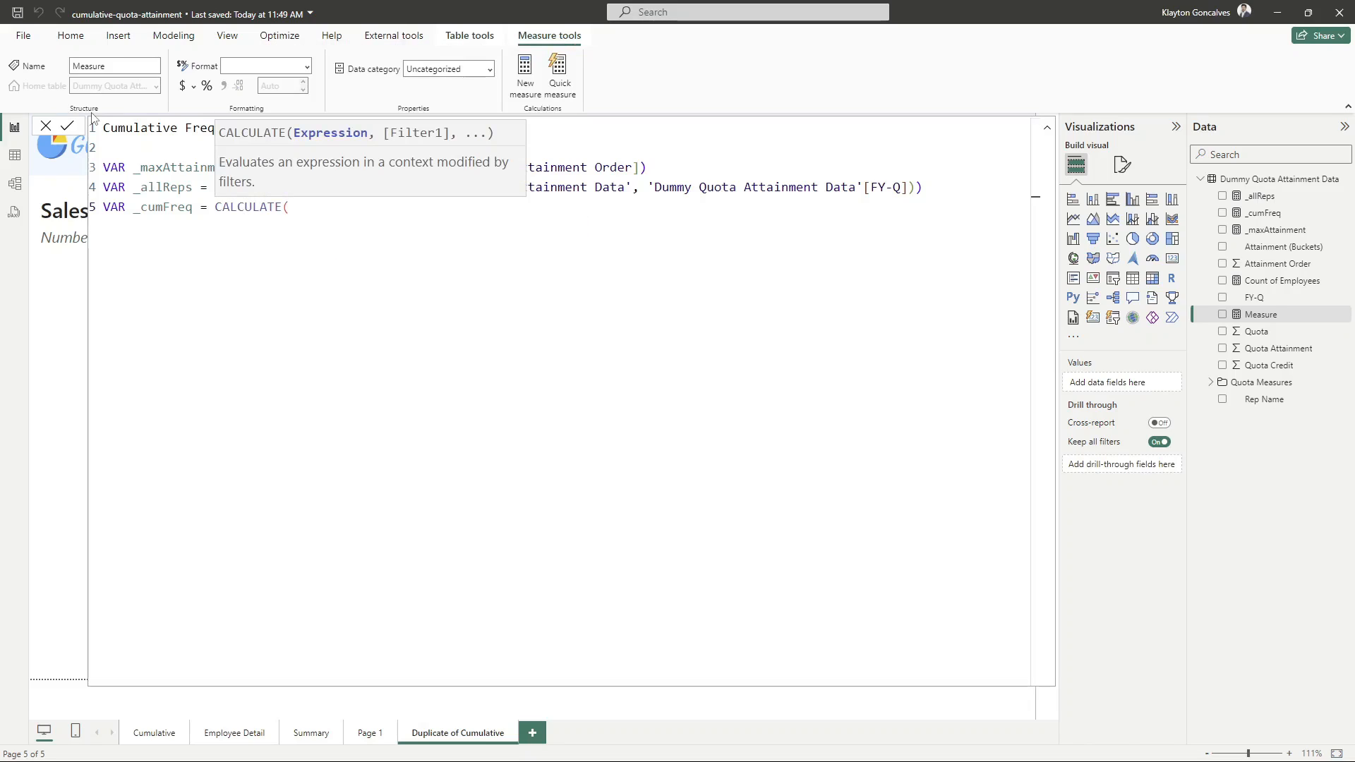
Replace count in the _allReps variable with the [Count of Employees] measure
click(641, 143)
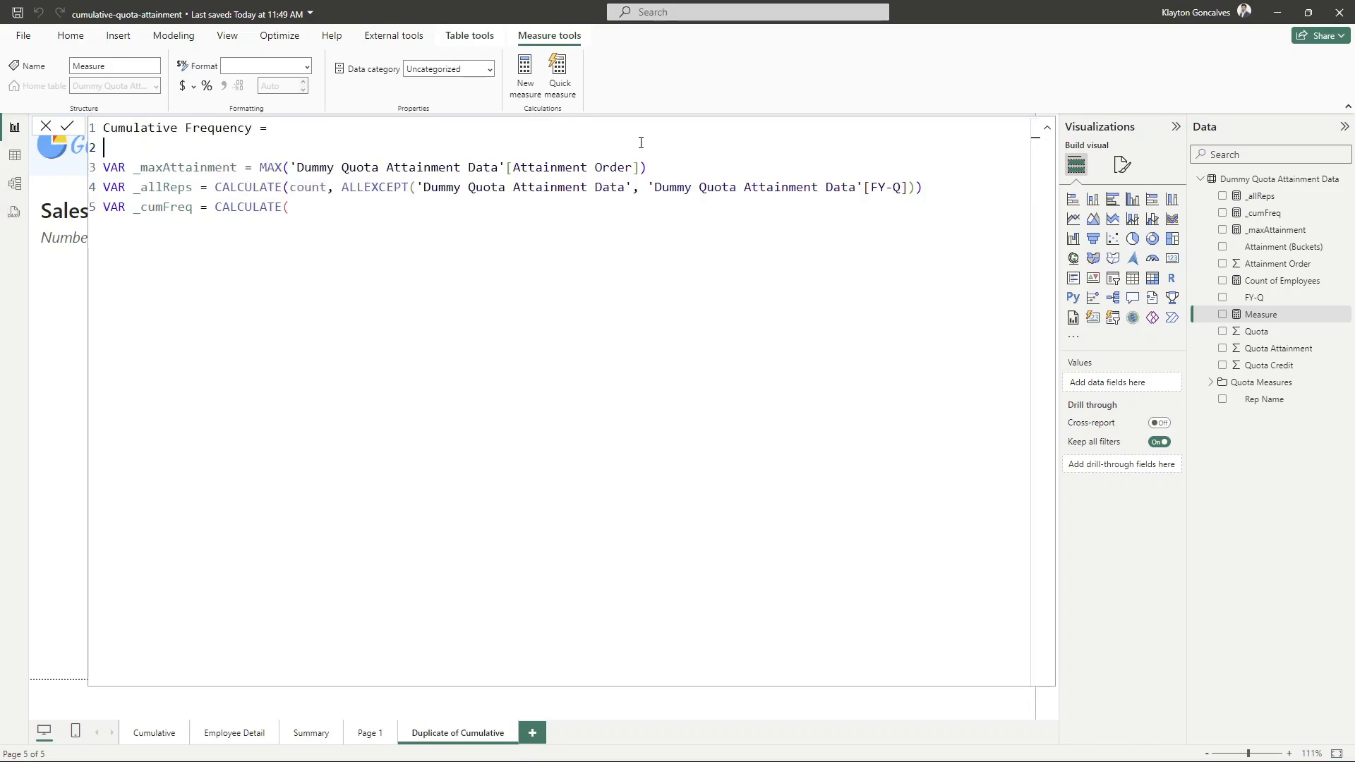
double_click(312, 185)
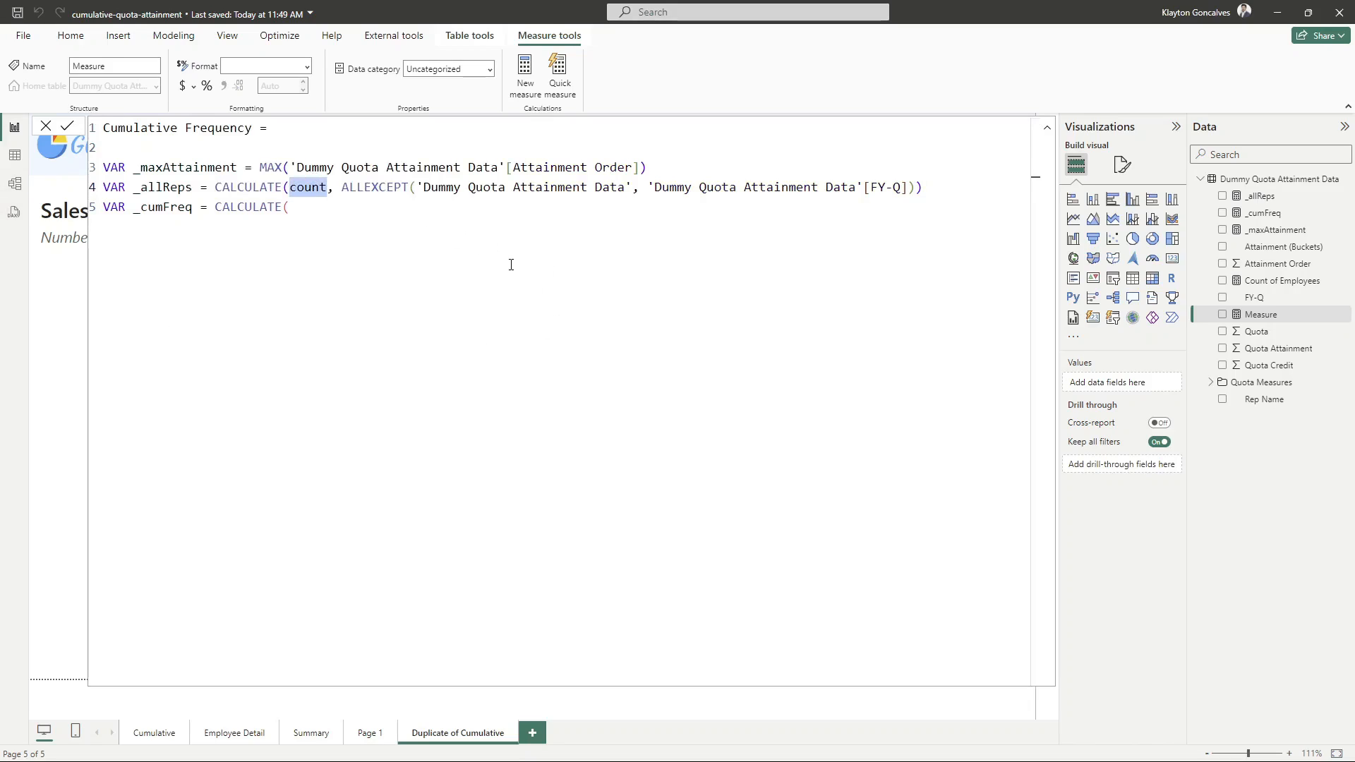
text([)
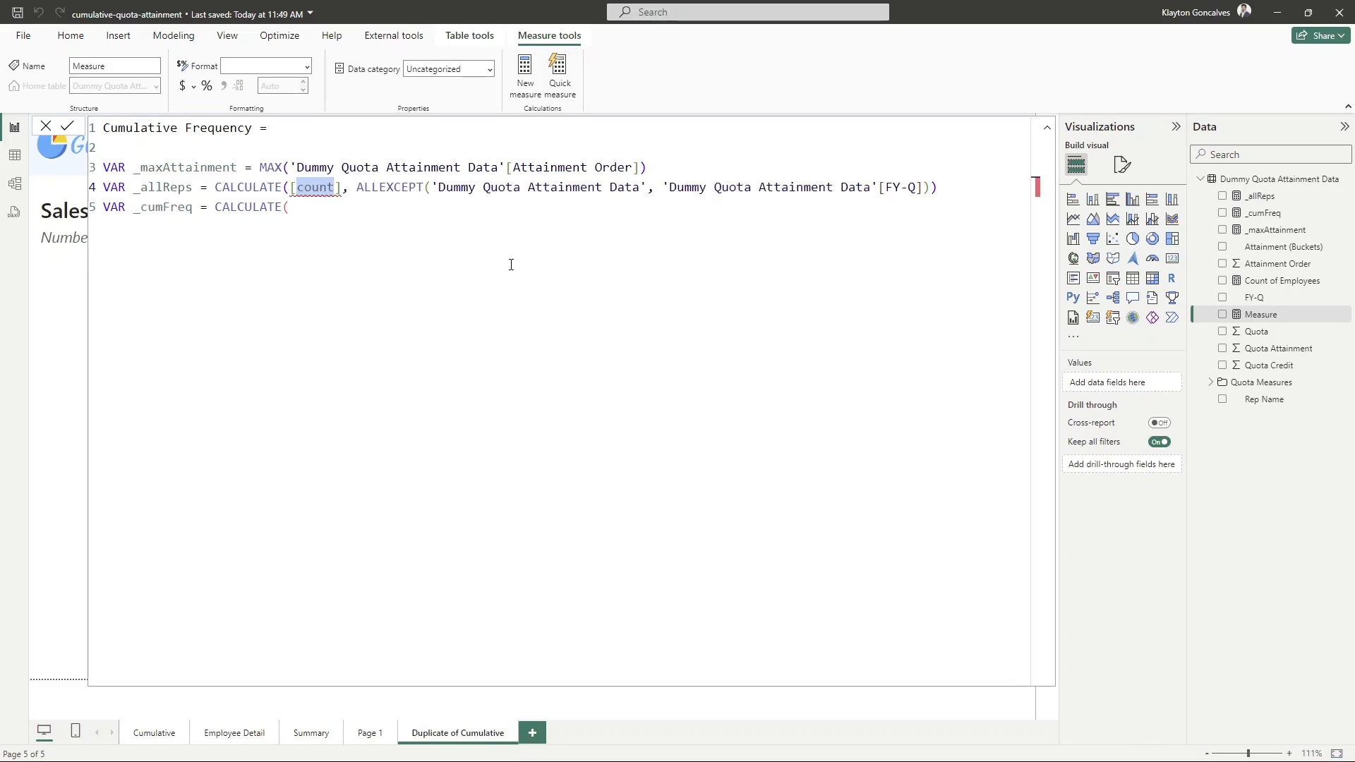
text(Count of Employees)
key(Tab)
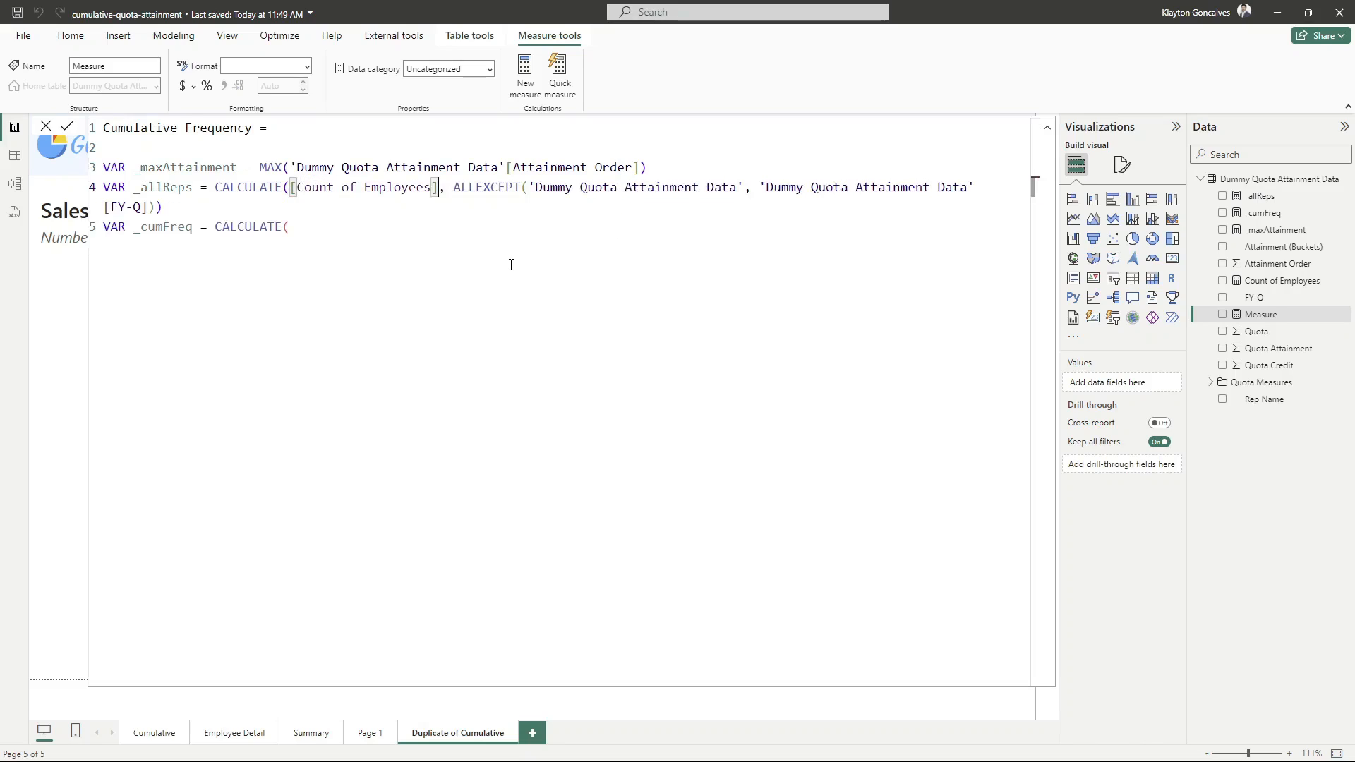
Use the [Count of Employees] measure as the expression of the CALCULATE in the _cumFreq variable
click(395, 233)
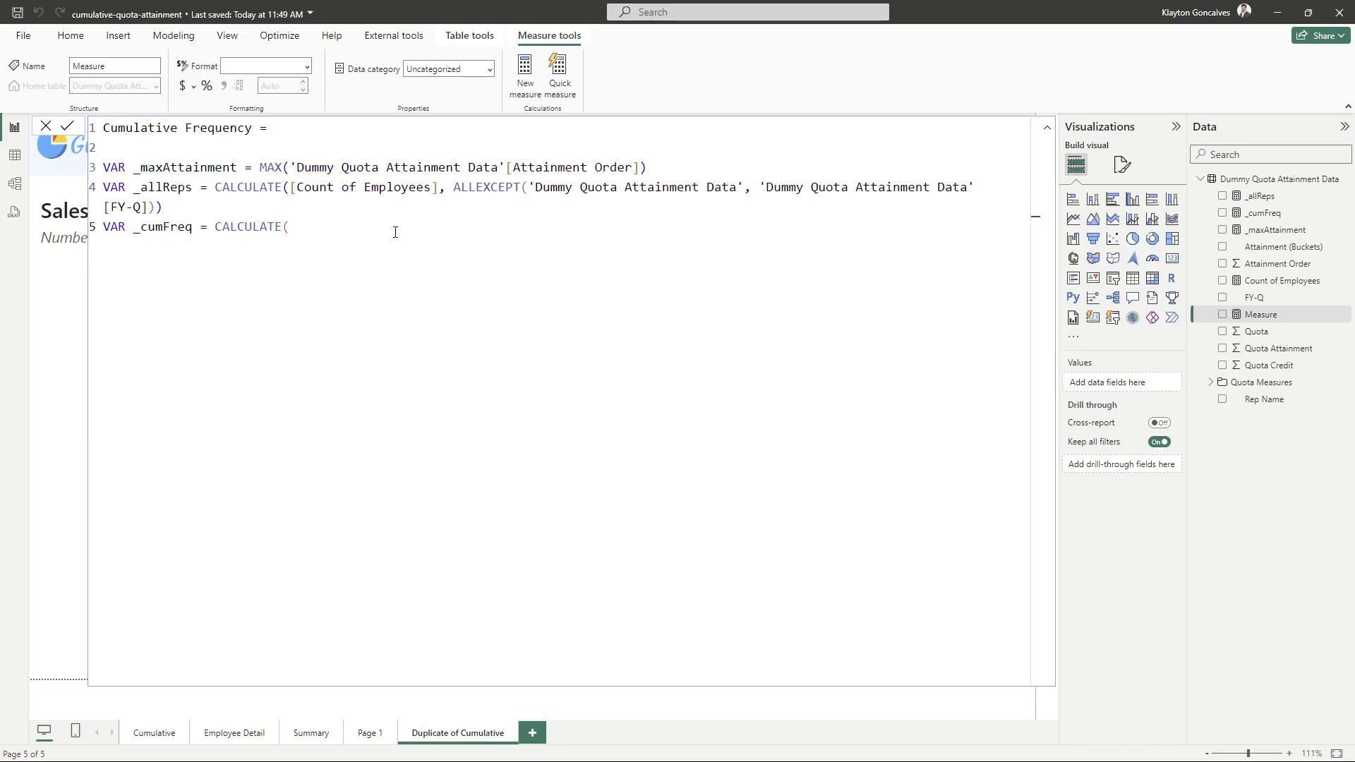
text([Cou)
key(Tab)
text(,)
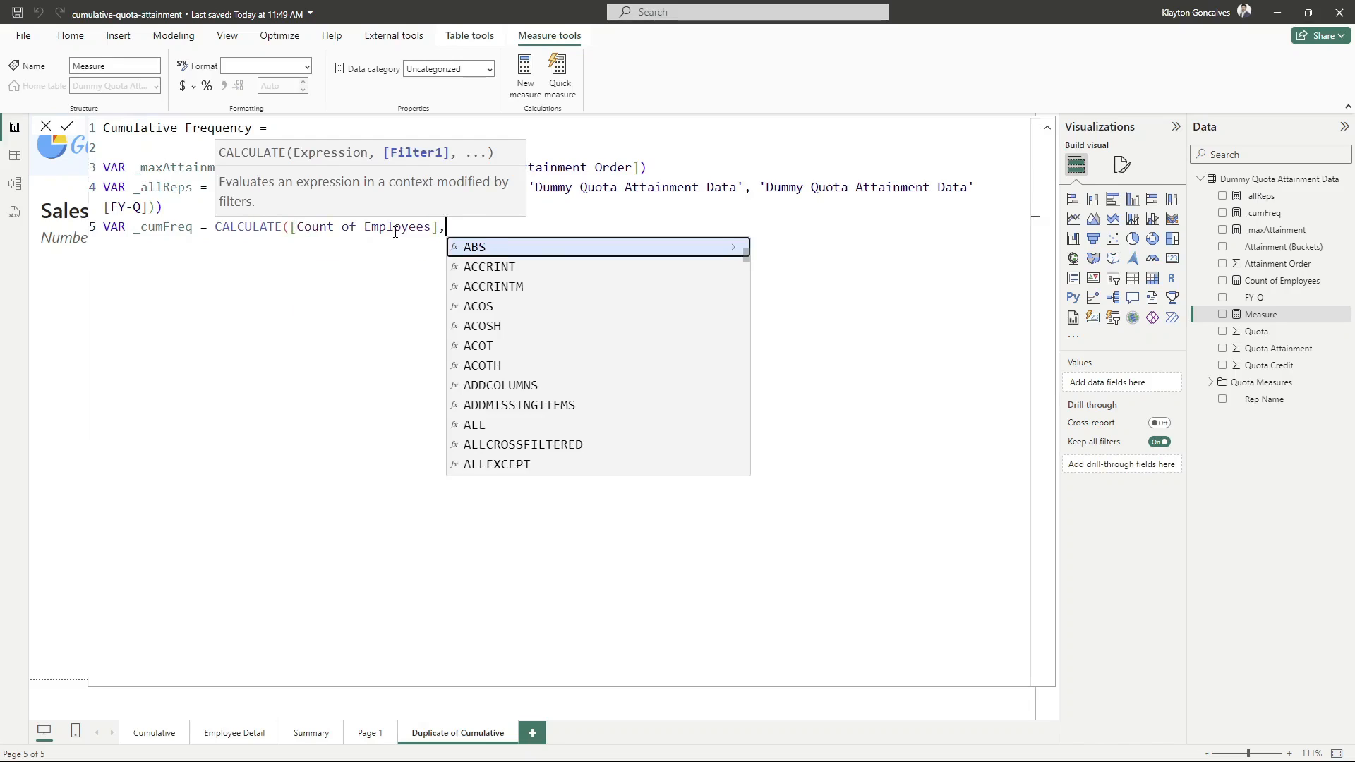
Add a FILTER to _cumFreq whose table is ALLEXCEPT('Dummy Quota Attainment Data','Dummy Quota Attainment Data'[FY-Q])
text(FILER)
key(BackSpace)
key(BackSpace)
text(TER(ALLEXCEPT()
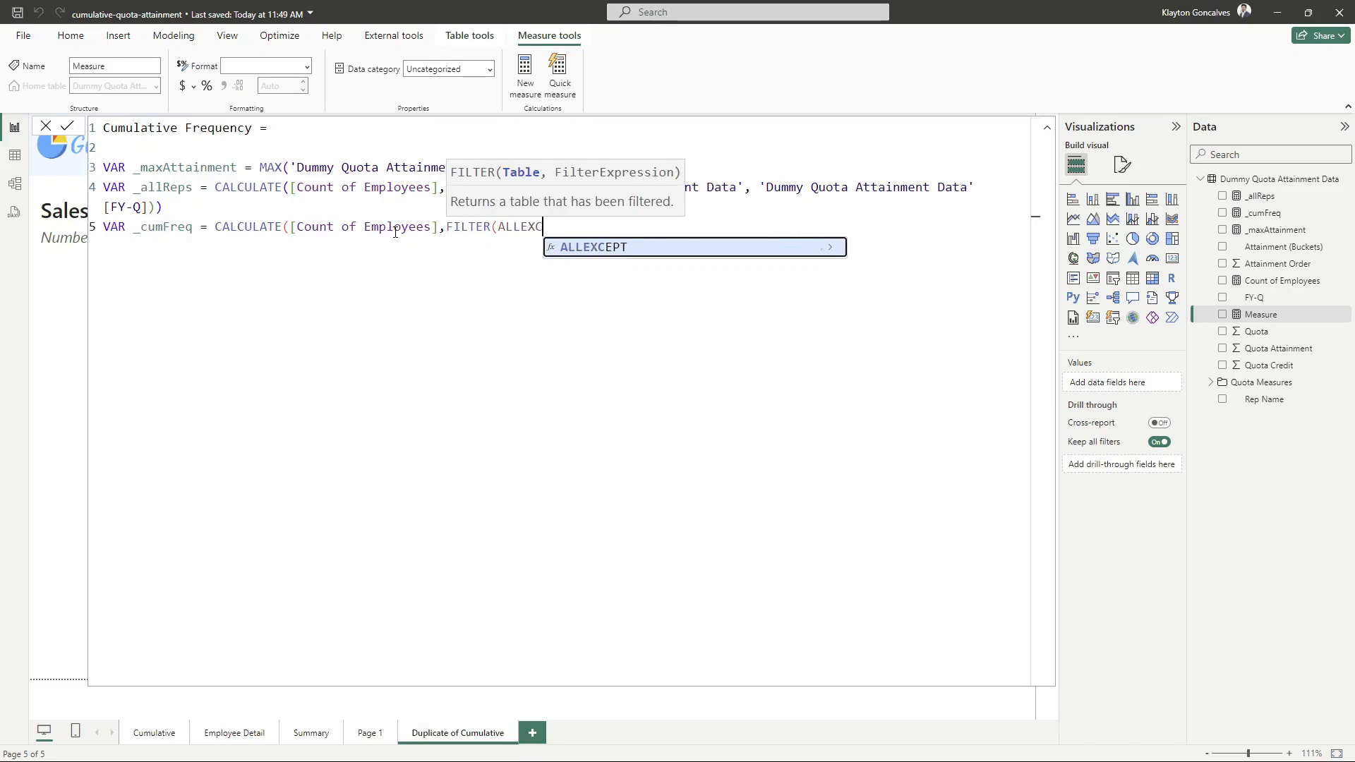
key(Tab)
key(Tab)
text(,FY)
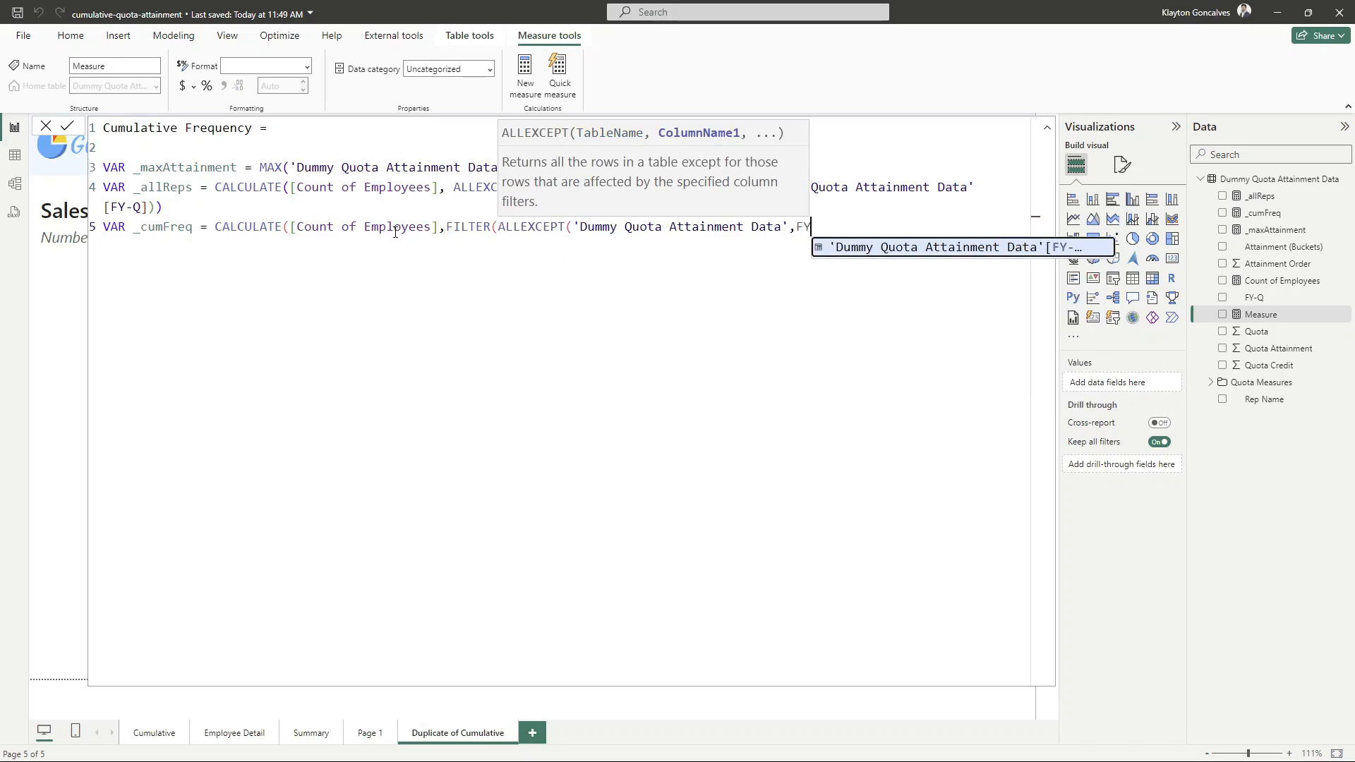
key(Tab)
text(),)
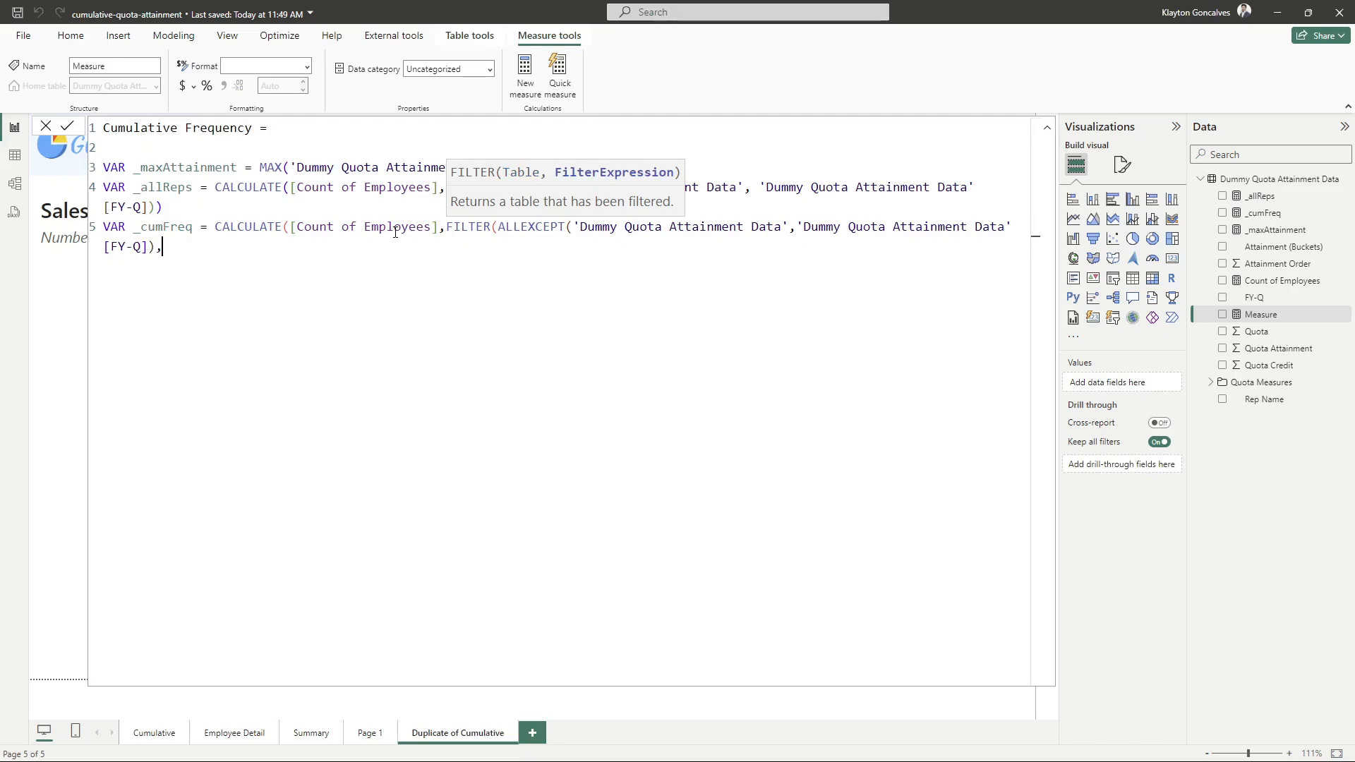
Set the FILTER condition of _cumFreq to 'Dummy Quota Attainment Data'[Attainment Order]<=_maxAttainment
text(attainment)
key(Tab)
text(<=)
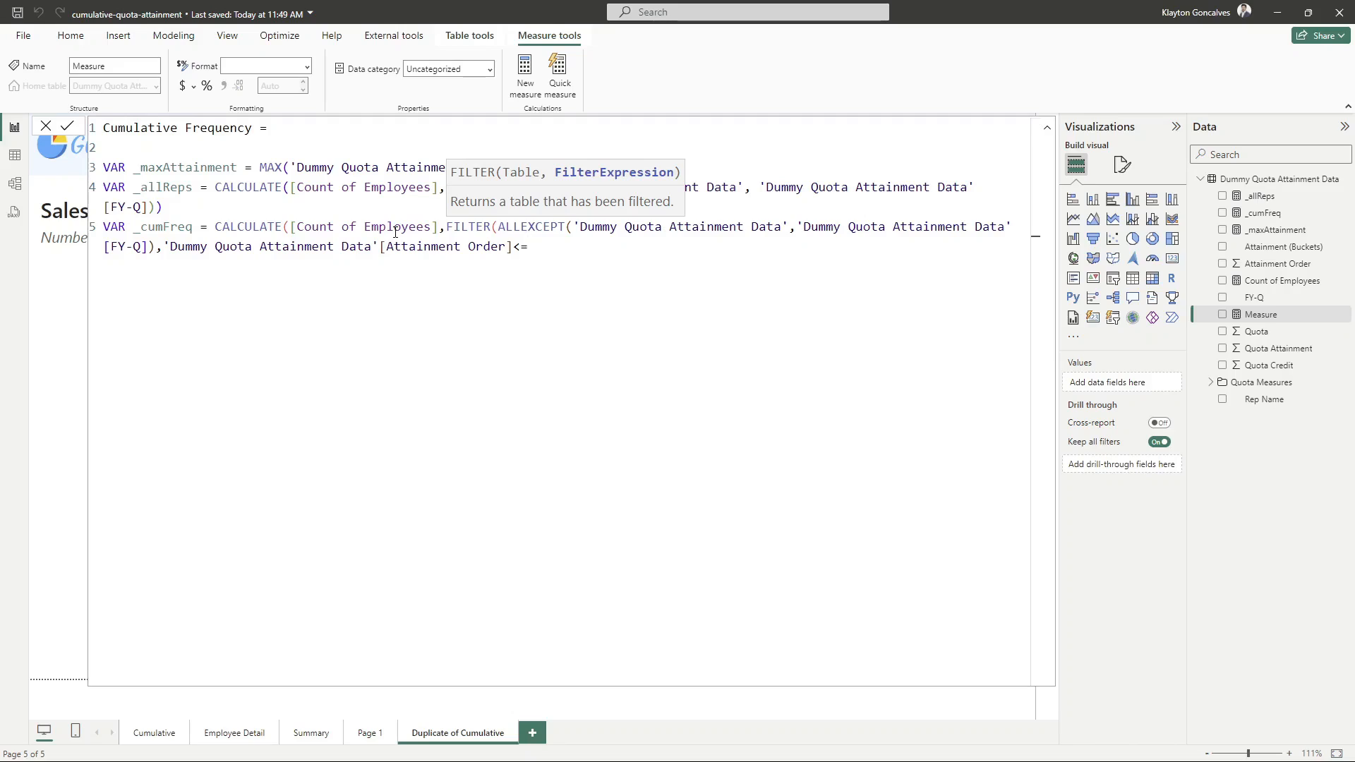
text(_ma)
key(Tab)
key(shift+Return)
key(shift+Return)
text(RETURN)
click(706, 247)
key(ctrl+z)
key(ctrl+z)
Close the _cumFreq expression with two parentheses and add a RETURN line below it after a blank line
text()))
key(shift+Return)
key(shift+Return)
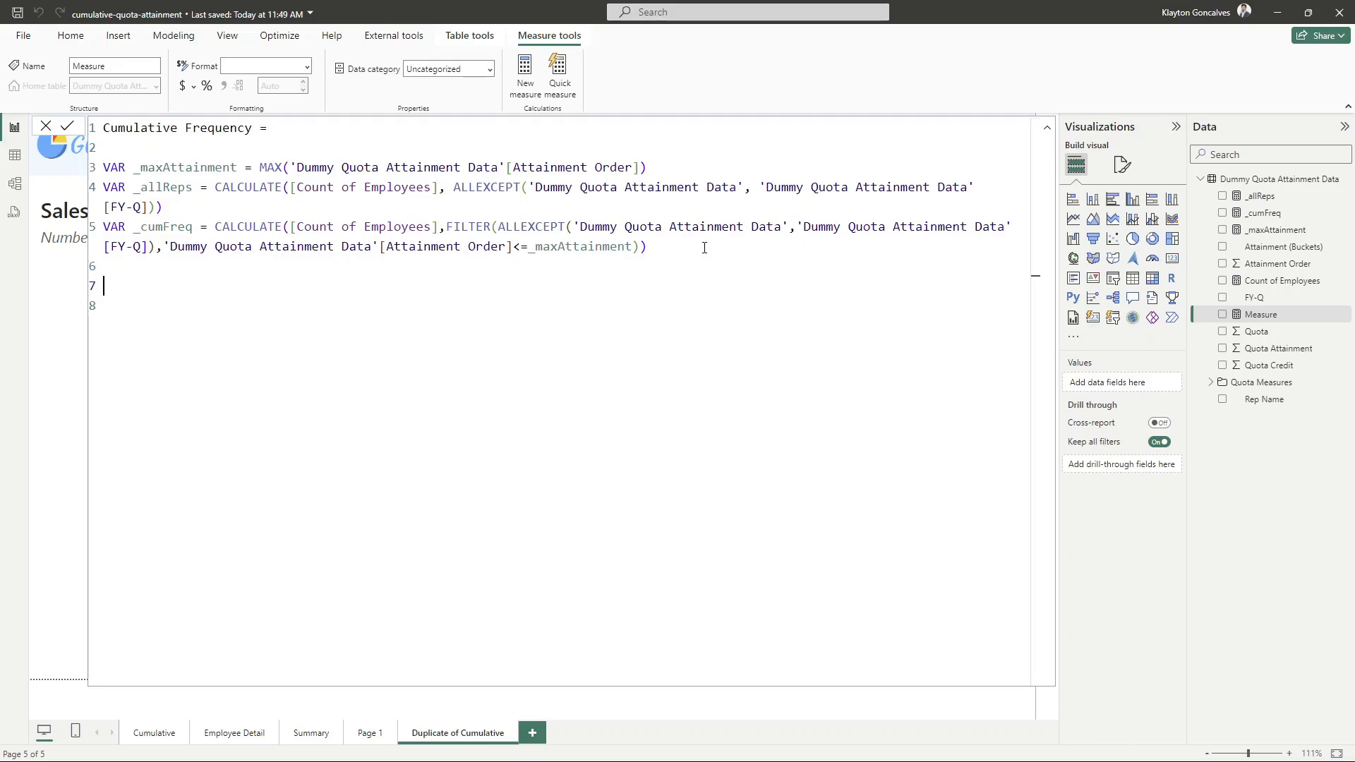
text(RETURN)
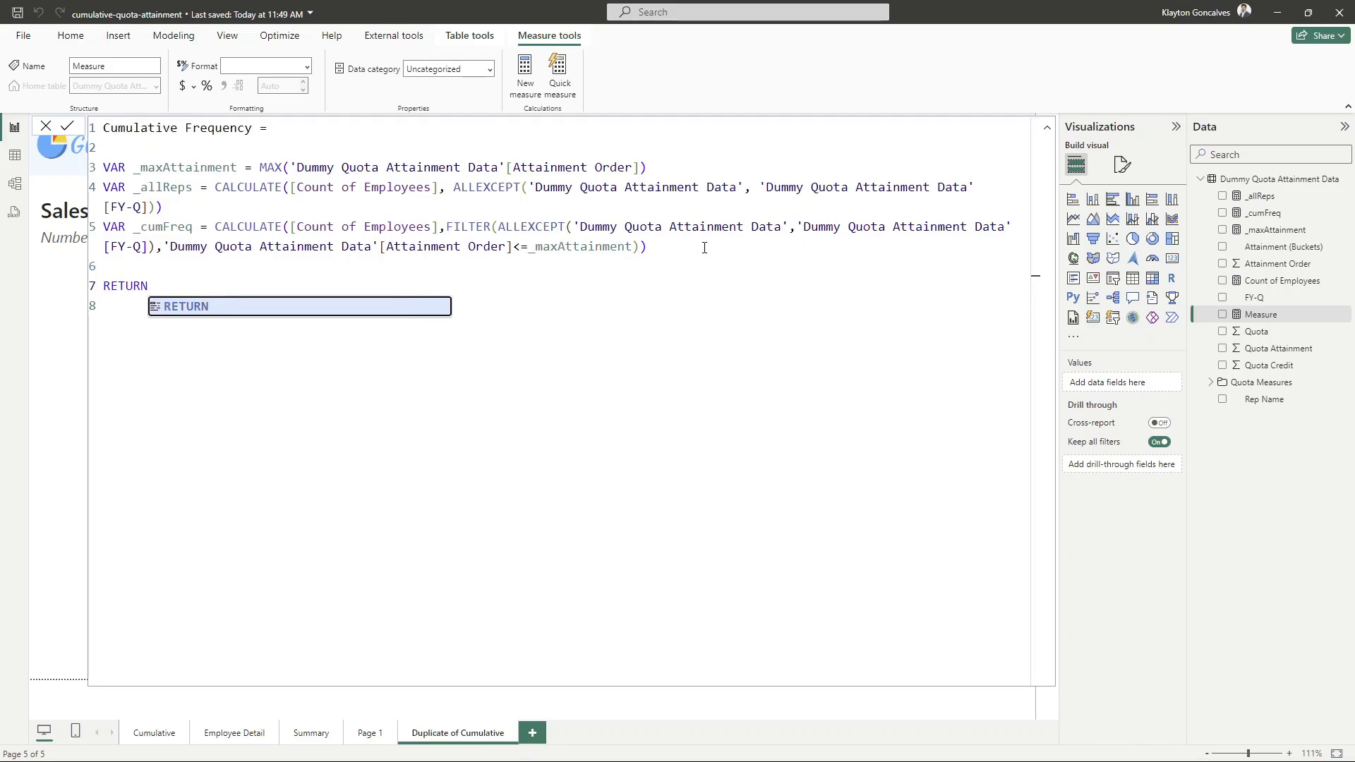
key(shift+Return)
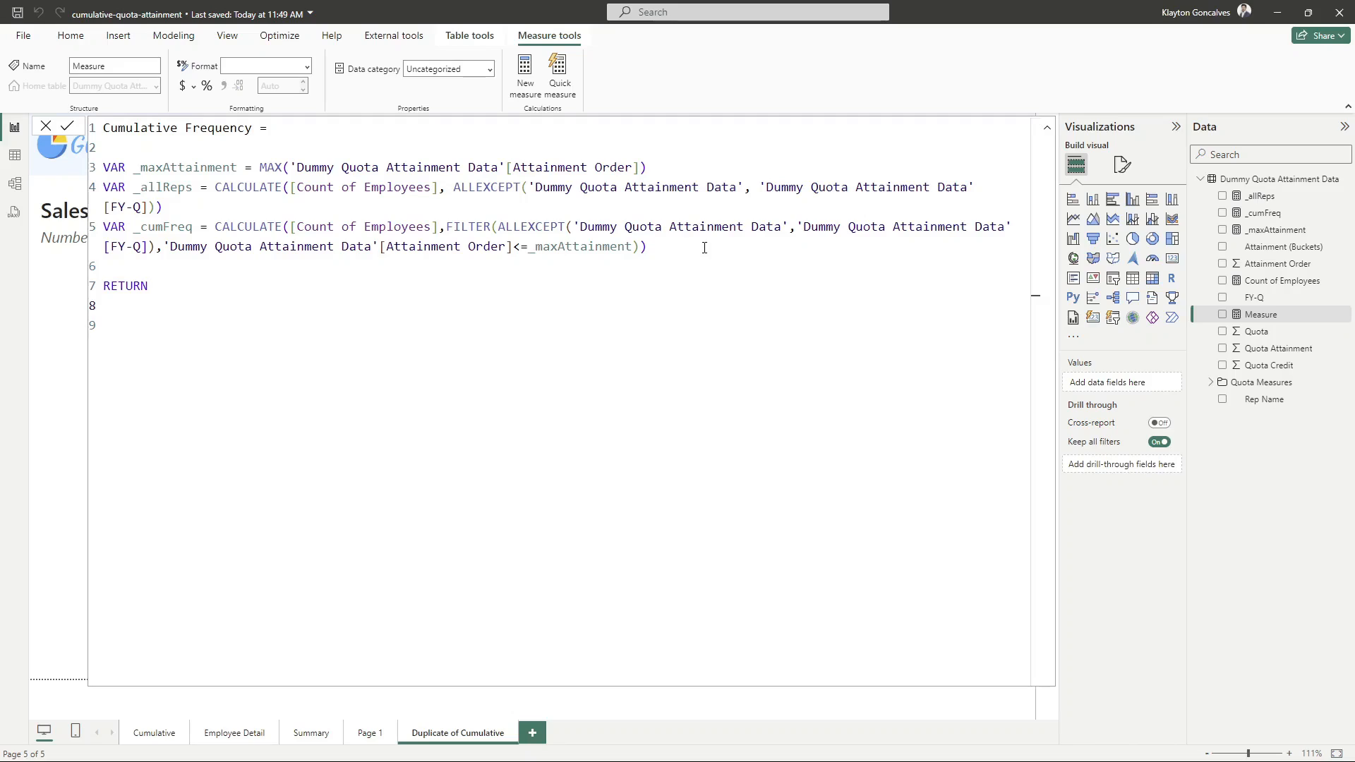
Start a DIVIDE under RETURN with [_cumFreq] as the numerator and the _allReps variable as the denominator
text(DIVIDE)
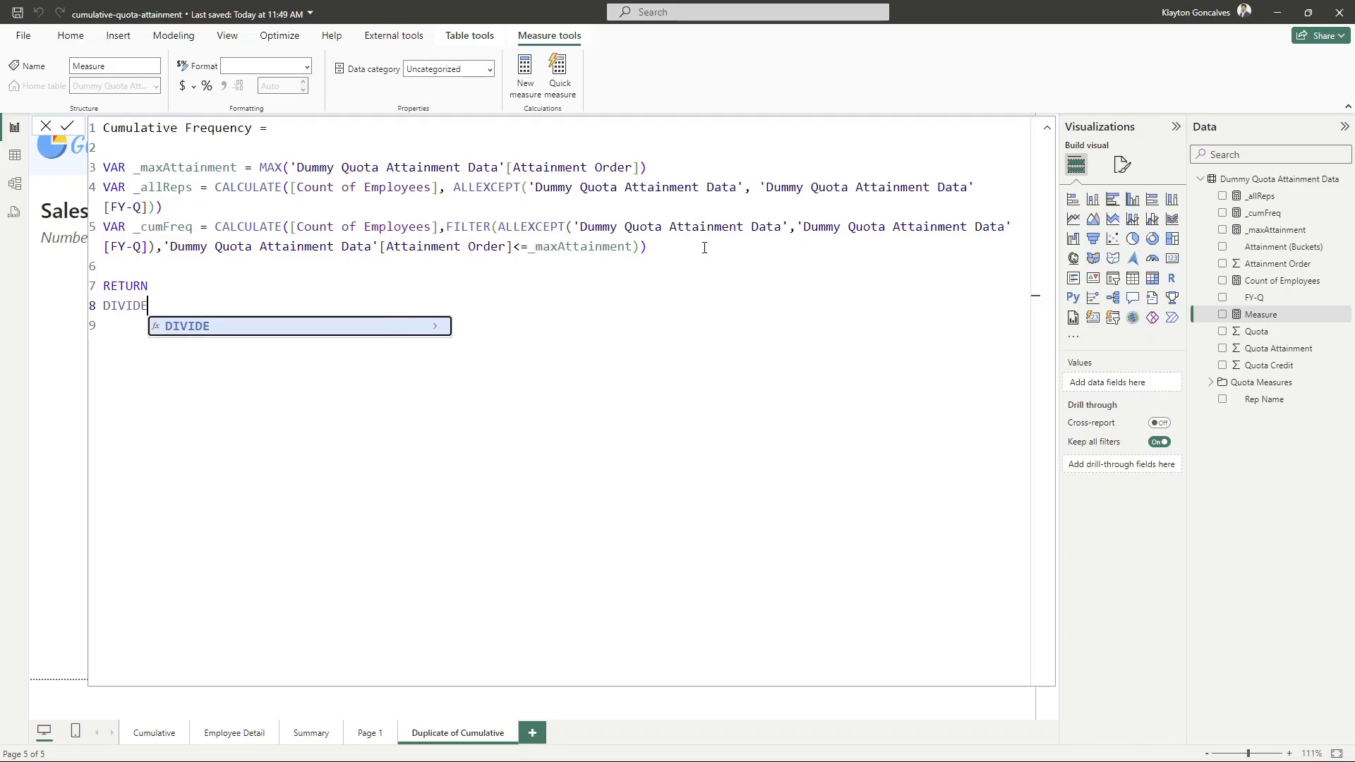
text((_cum)
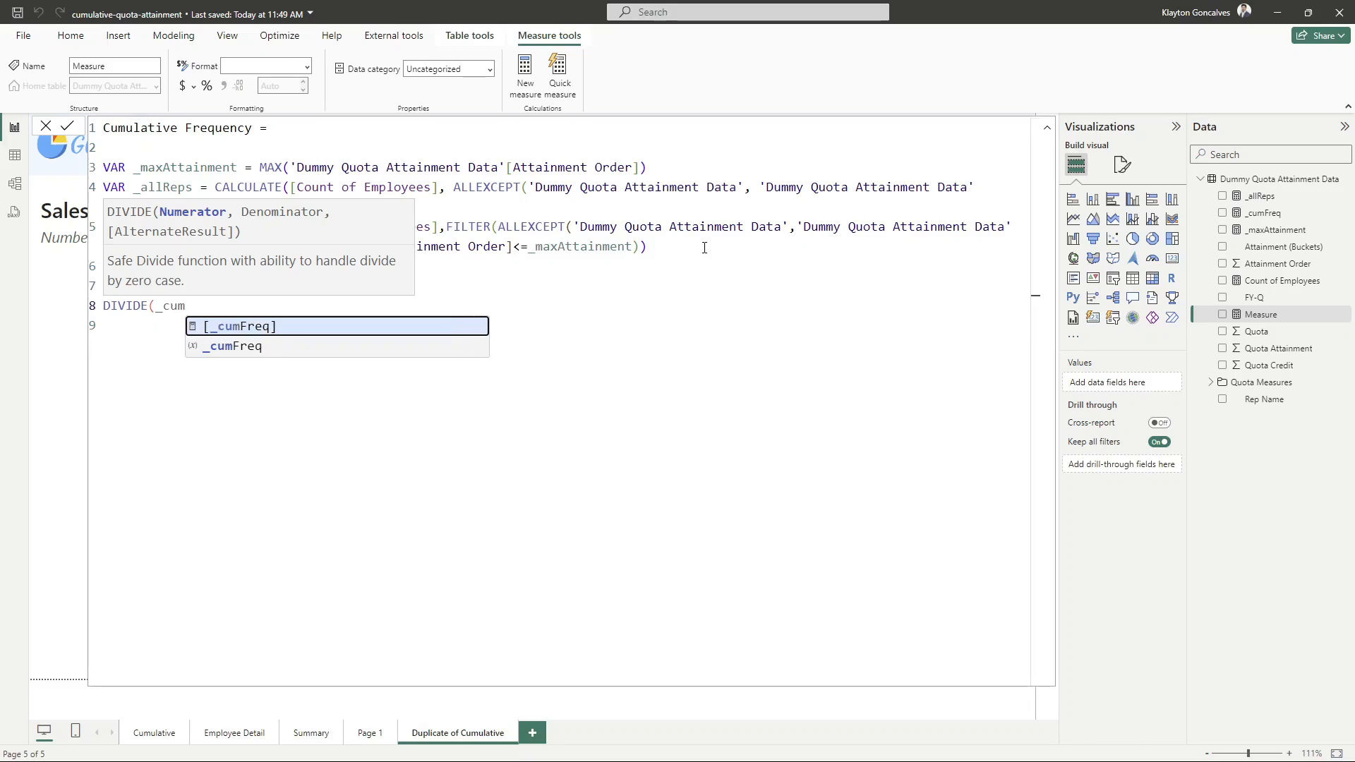
key(Tab)
text(,)
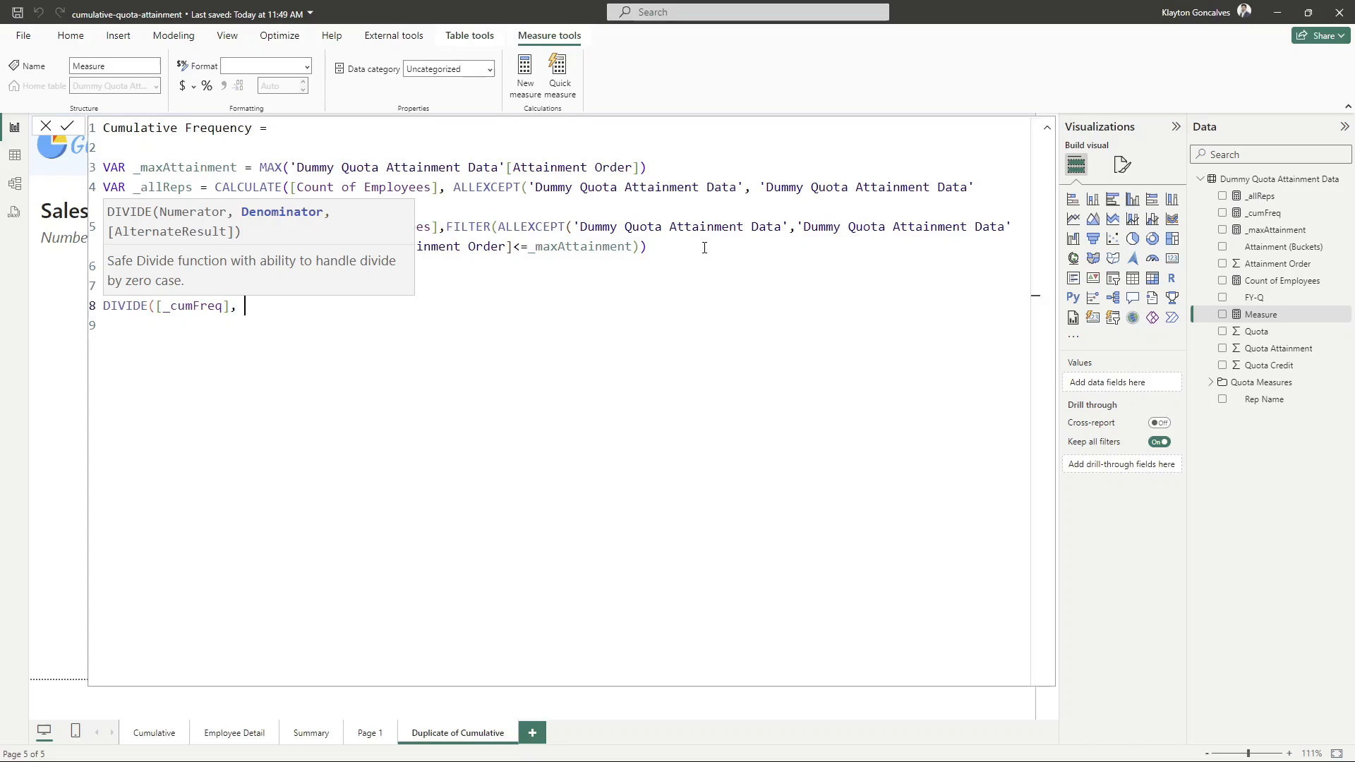
text( _all)
key(Down)
key(Tab)
Replace the [_cumFreq] measure in the DIVIDE numerator with the _cumFreq variable
key(Left)
key(Left)
key(Left)
key(Left)
key(Left)
key(Left)
key(Left)
key(Left)
key(Left)
key(Left)
key(Left)
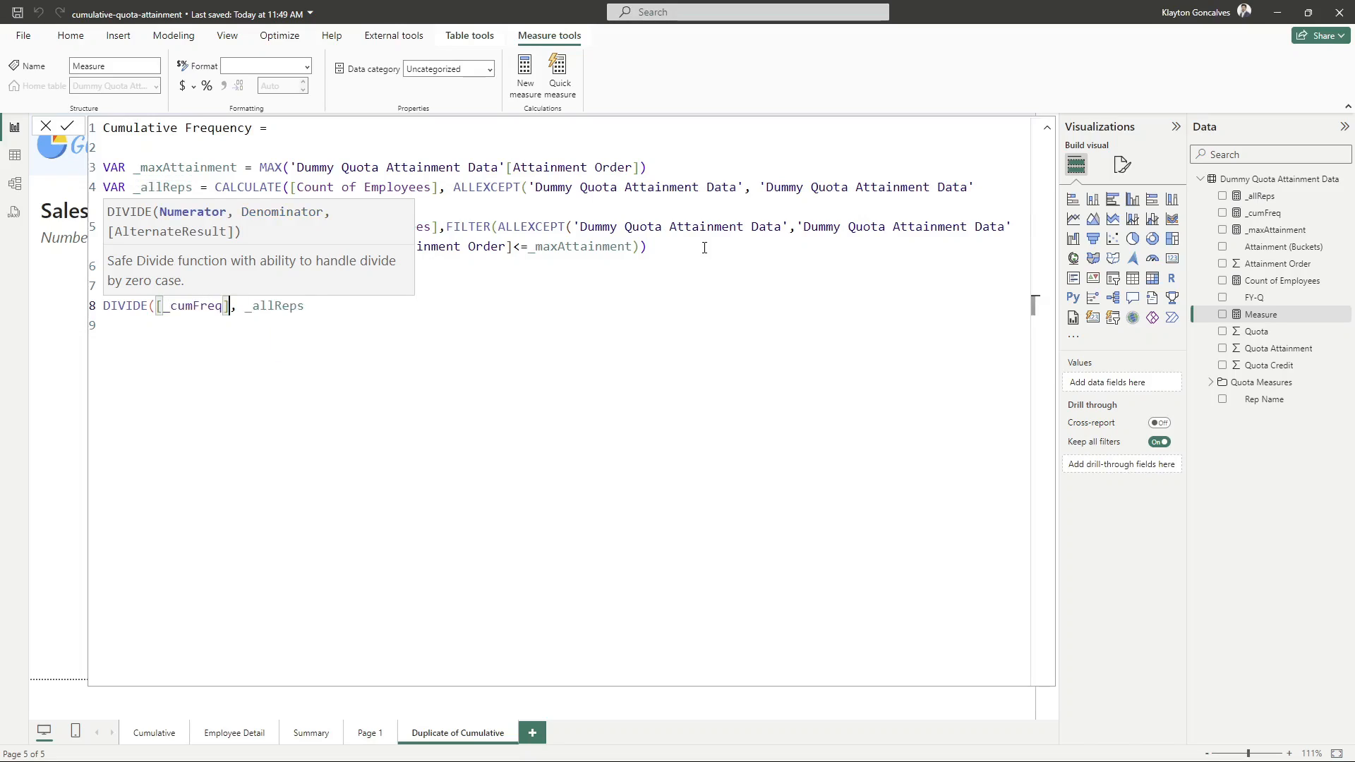
key(Delete)
key(BackSpace)
key(BackSpace)
key(BackSpace)
key(BackSpace)
key(BackSpace)
key(BackSpace)
key(BackSpace)
key(BackSpace)
key(BackSpace)
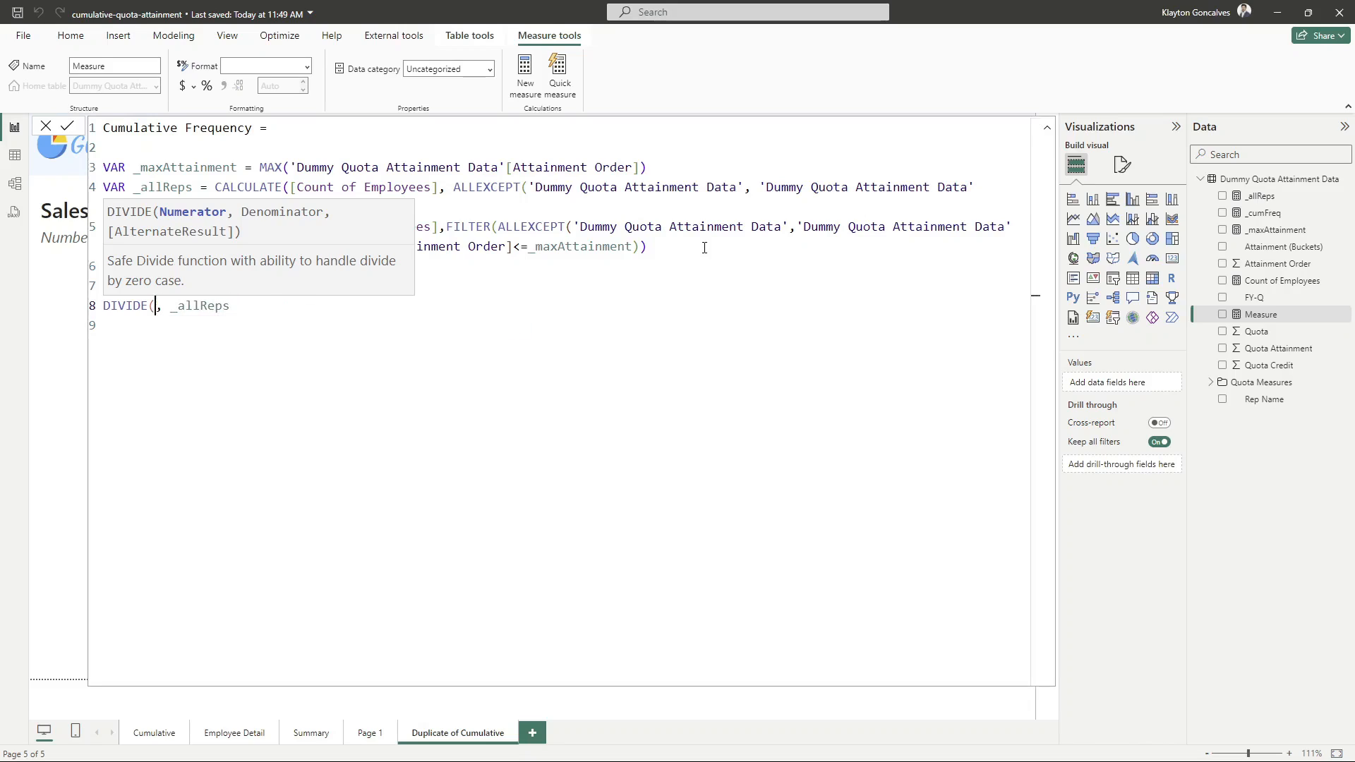
text(_)
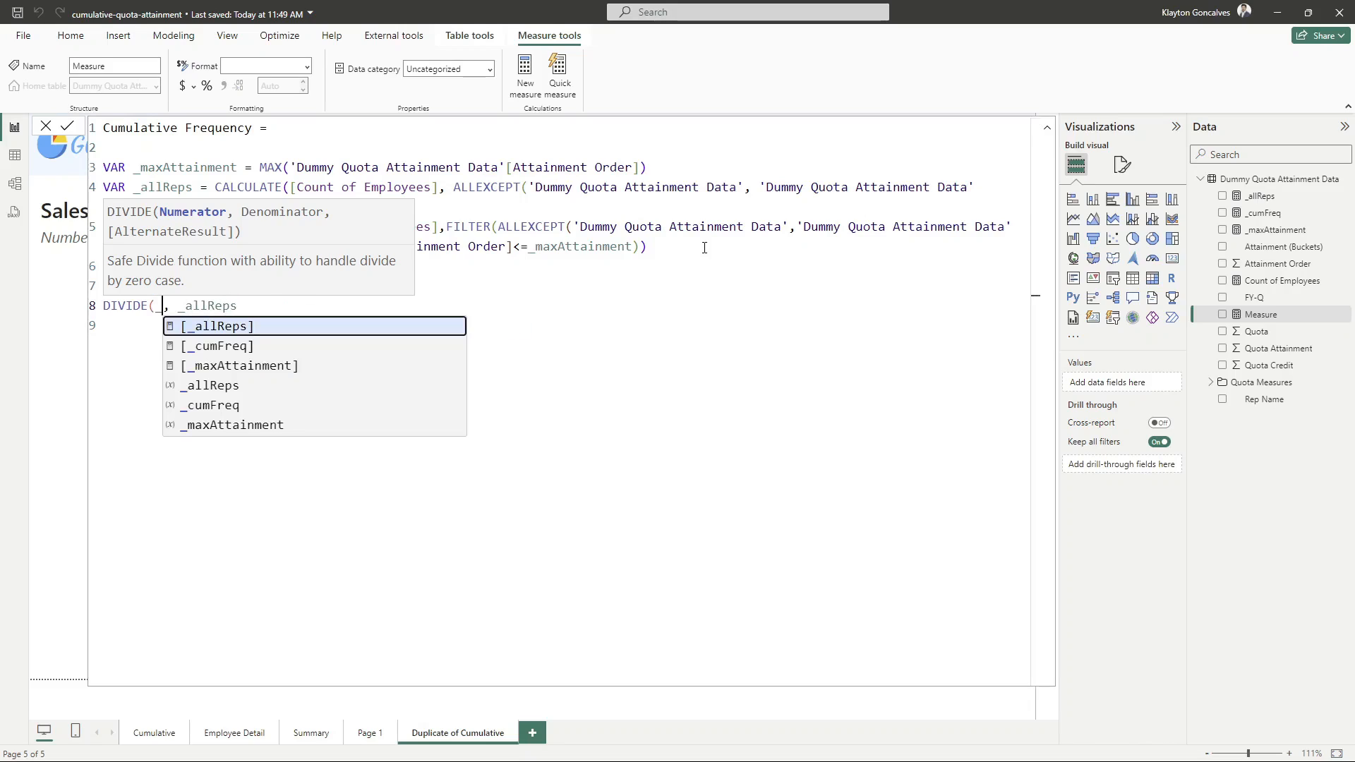
text(cum)
key(Down)
key(Tab)
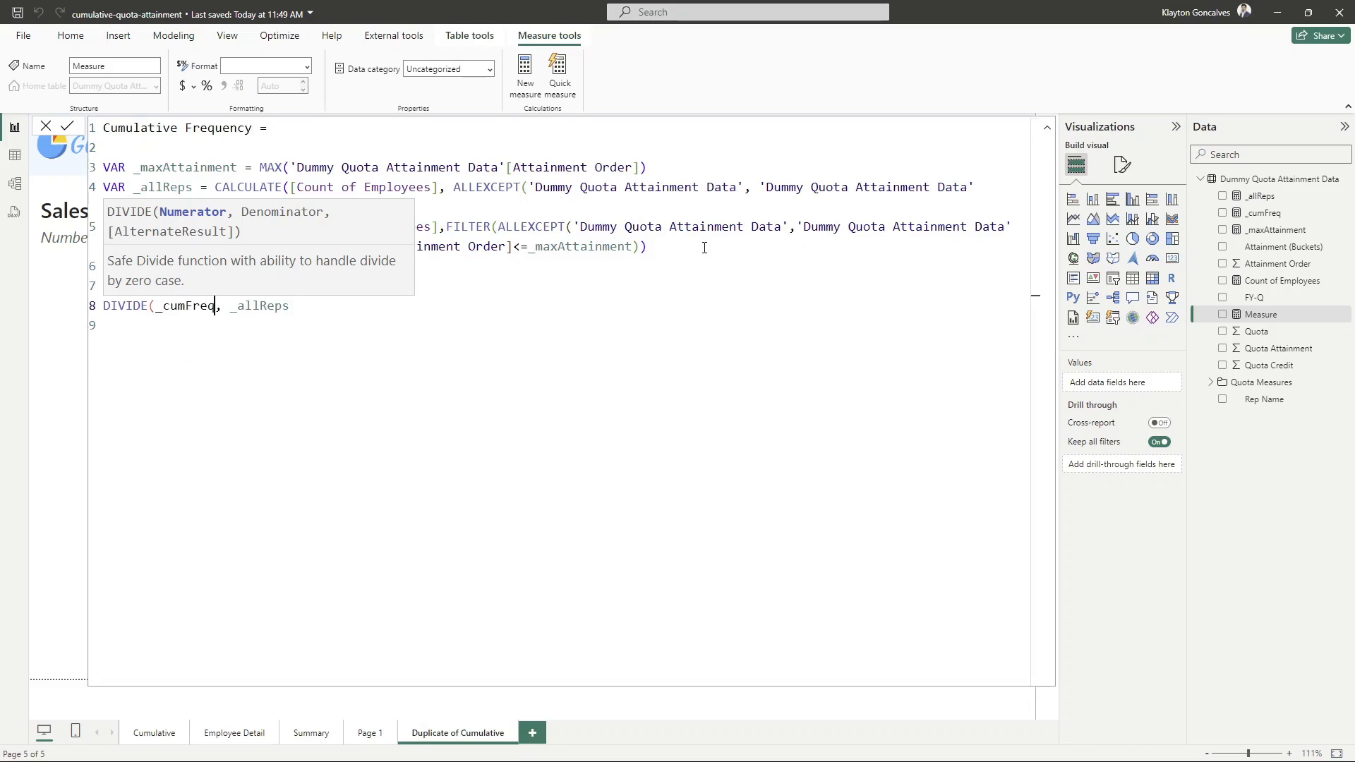
Close the DIVIDE expression and commit the Cumulative Frequency measure
click(370, 310)
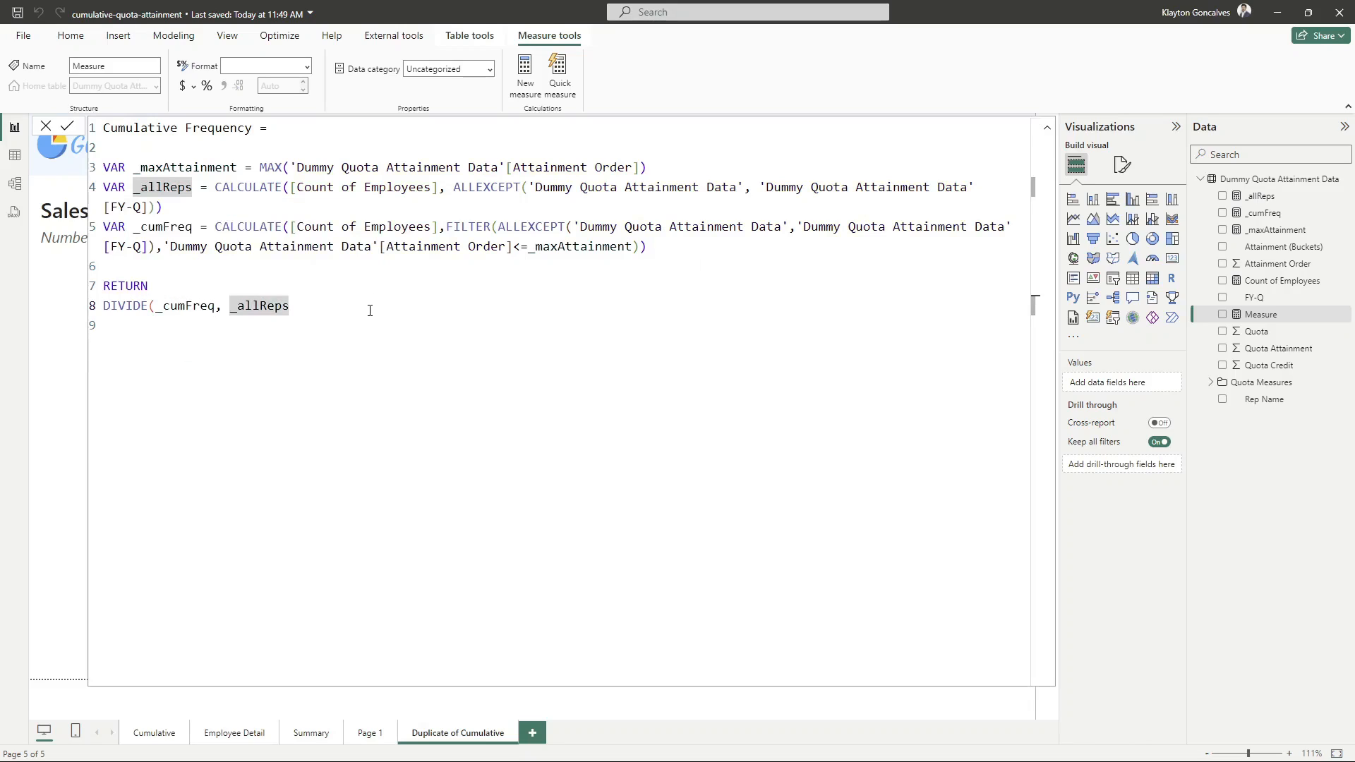
text())
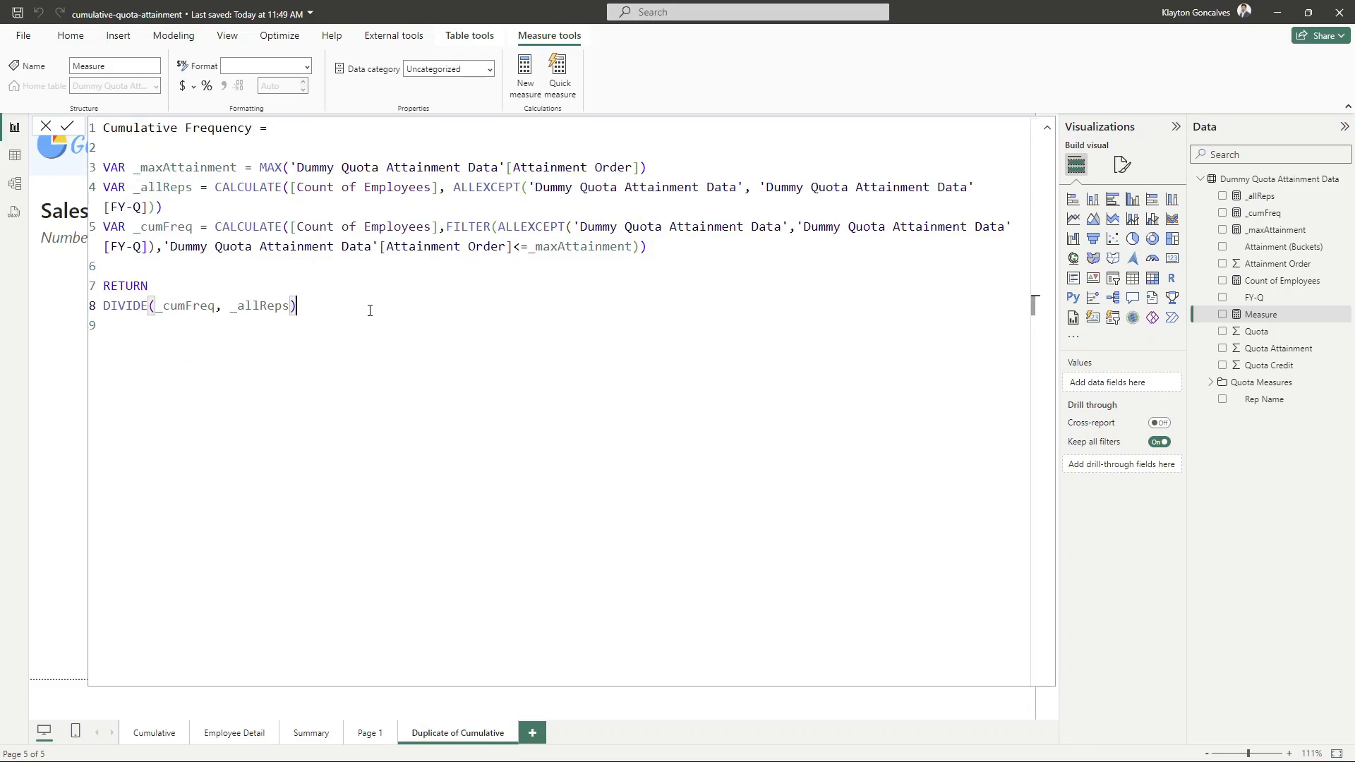
click(68, 127)
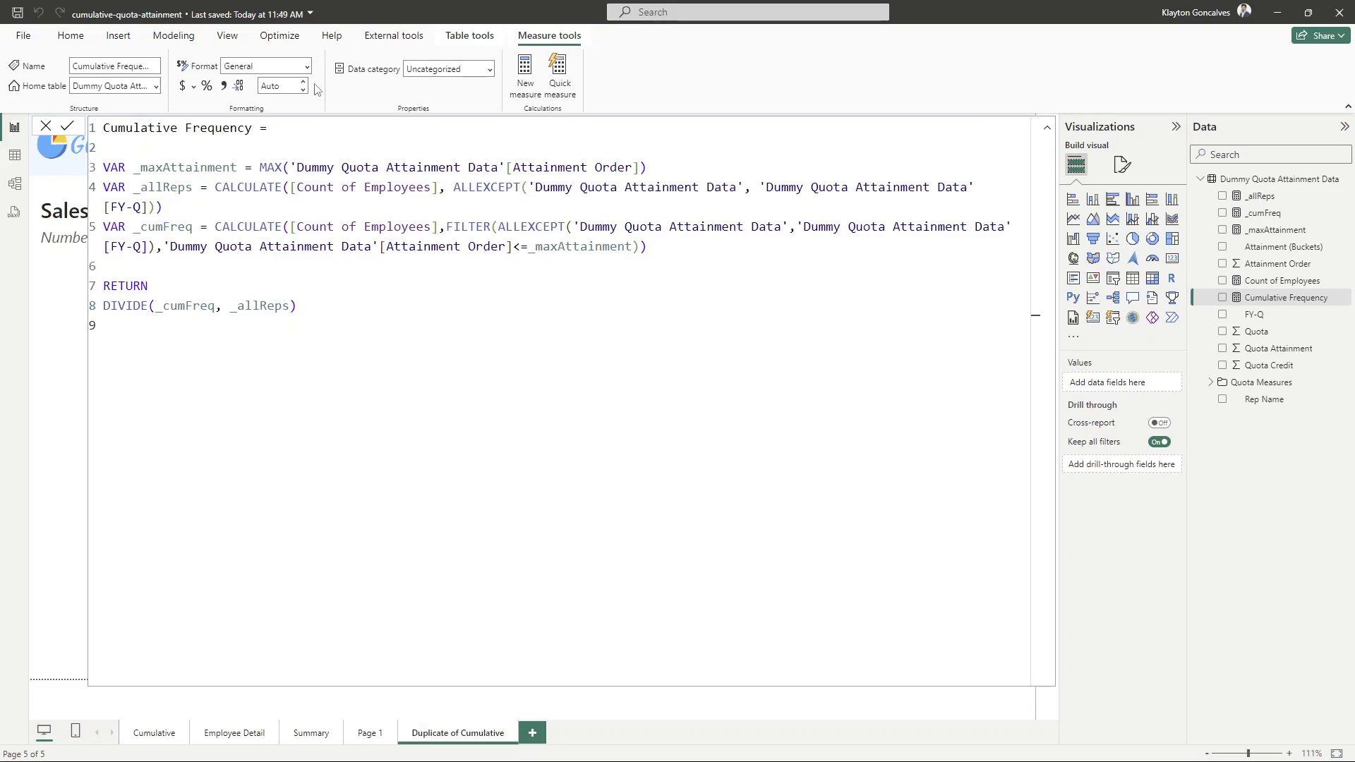
Format the Cumulative Frequency measure as Whole number and collapse the formula editor
click(306, 66)
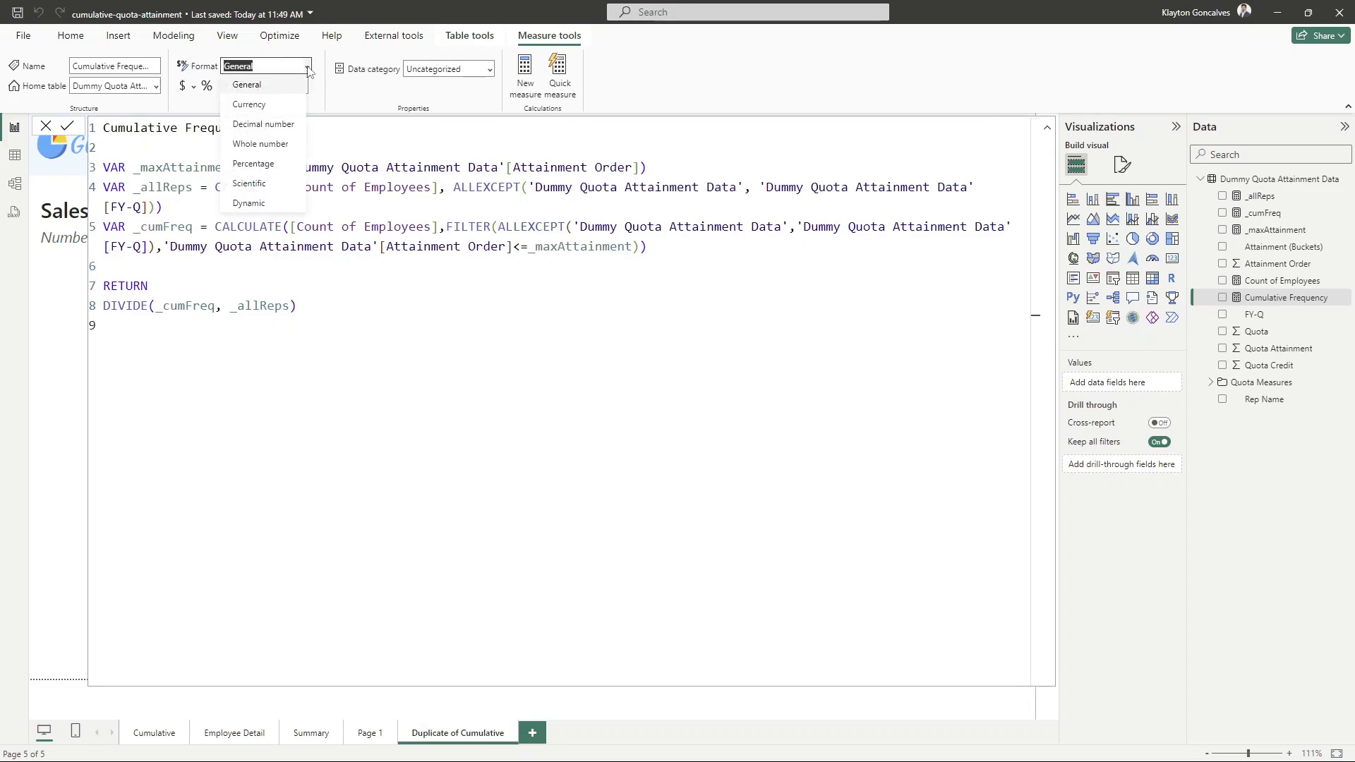
click(273, 144)
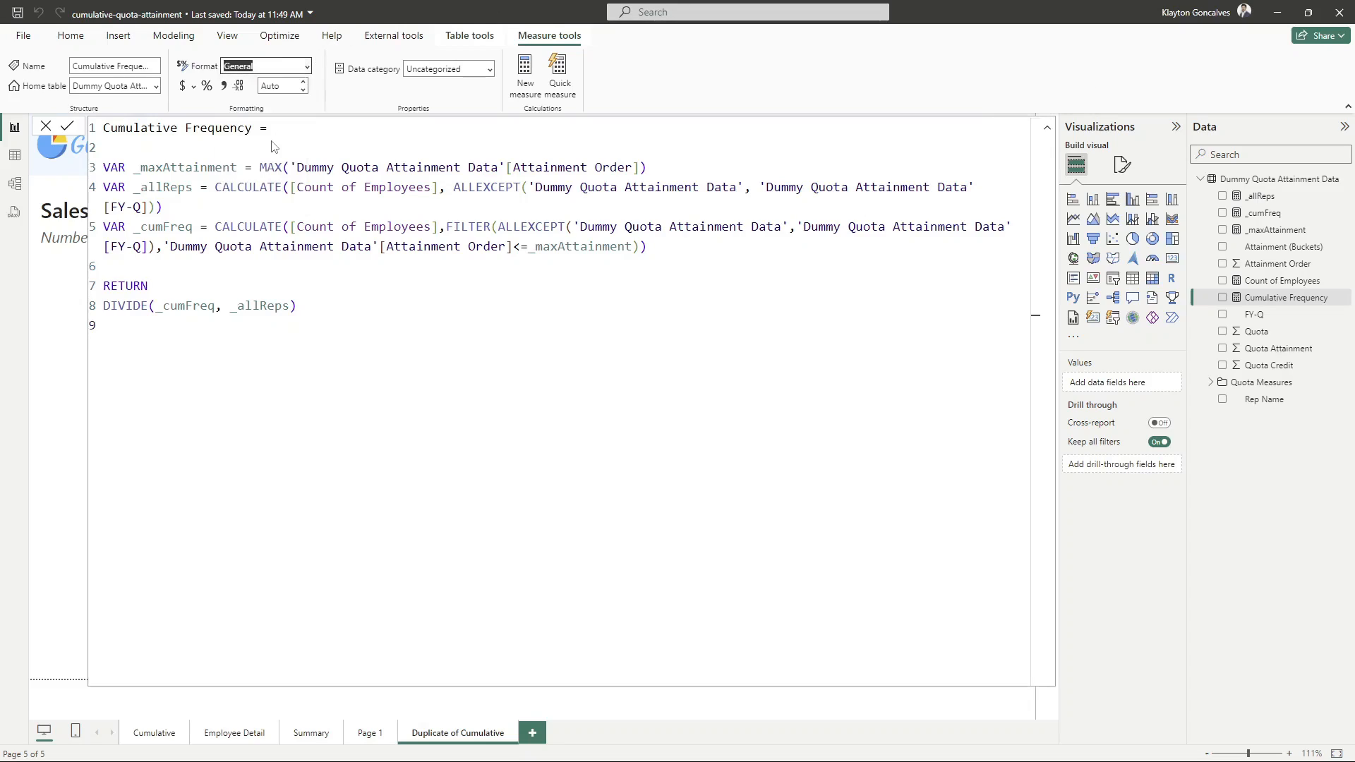
click(311, 69)
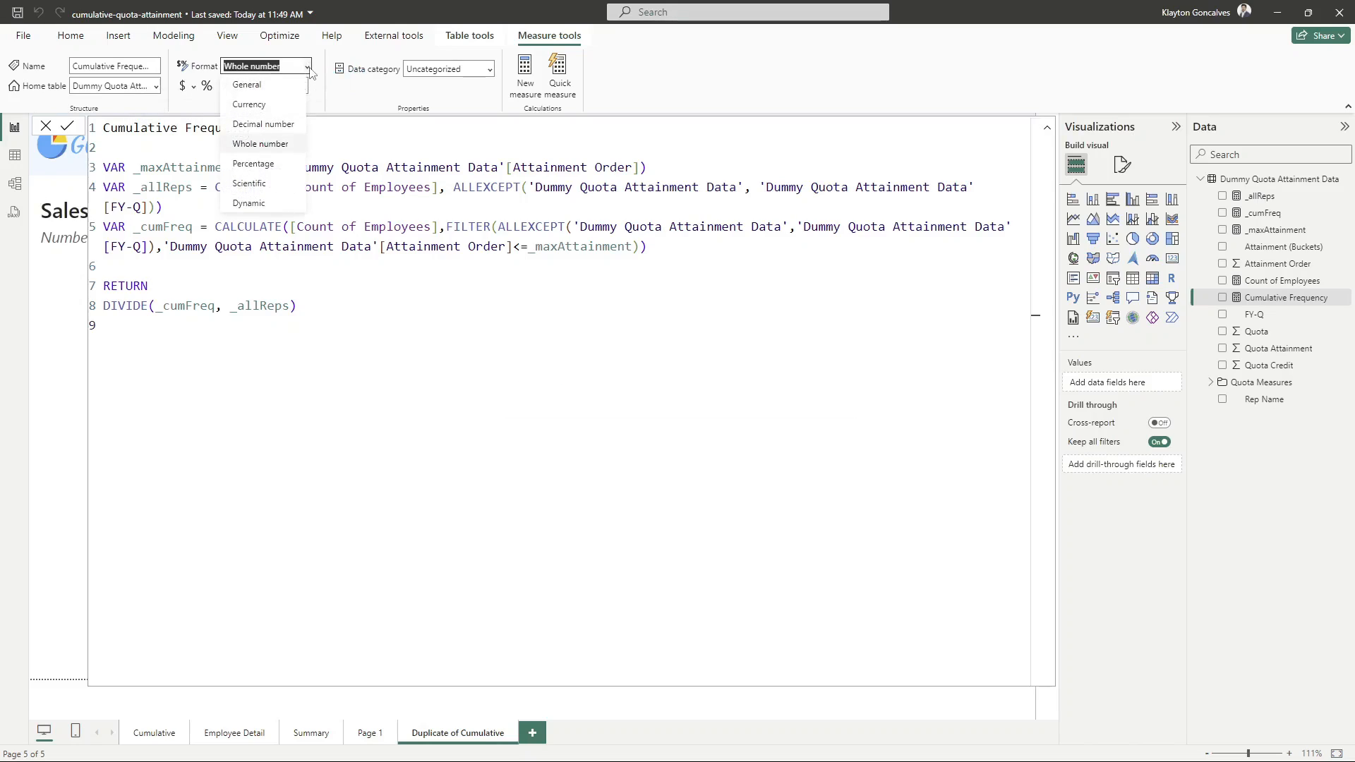
click(309, 69)
click(1046, 127)
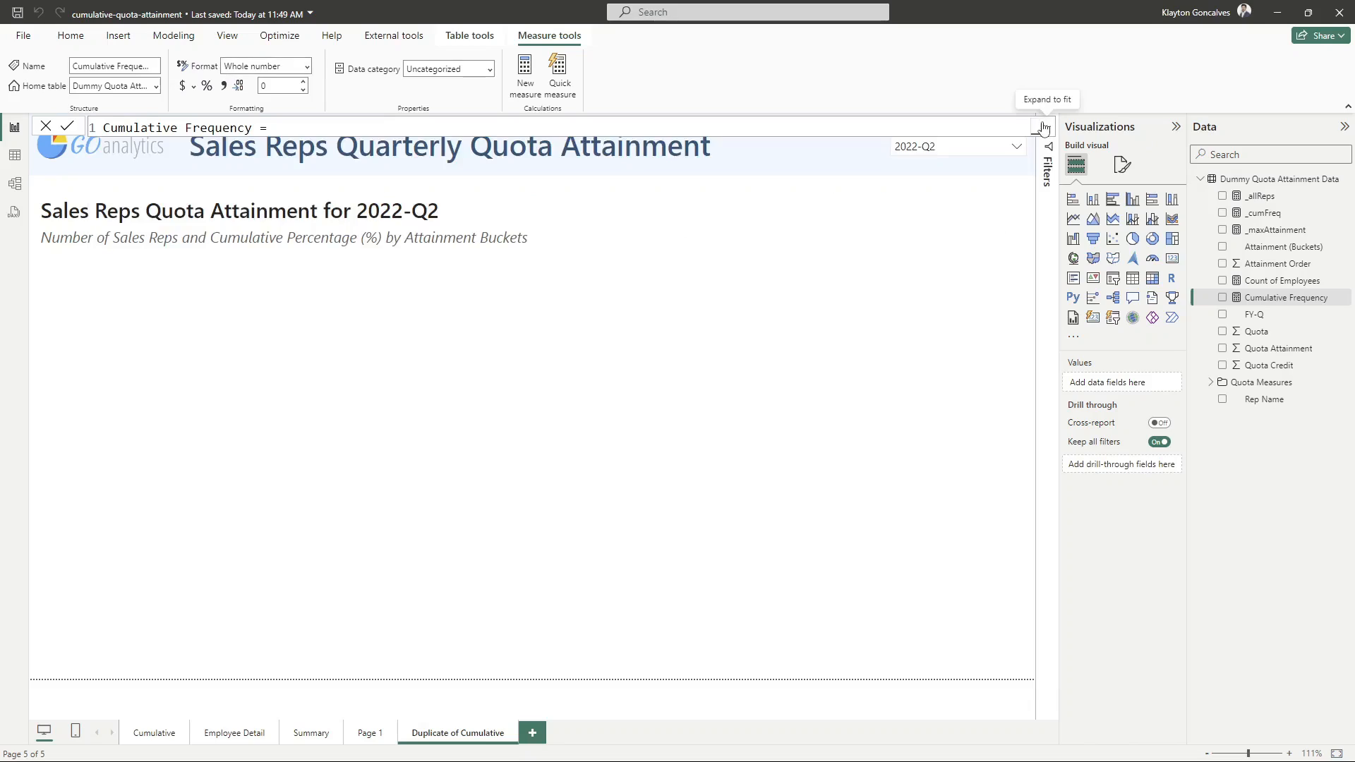
Shrink the empty quota attainment chart to a small block in the report page's upper-left area and deselect it
click(722, 252)
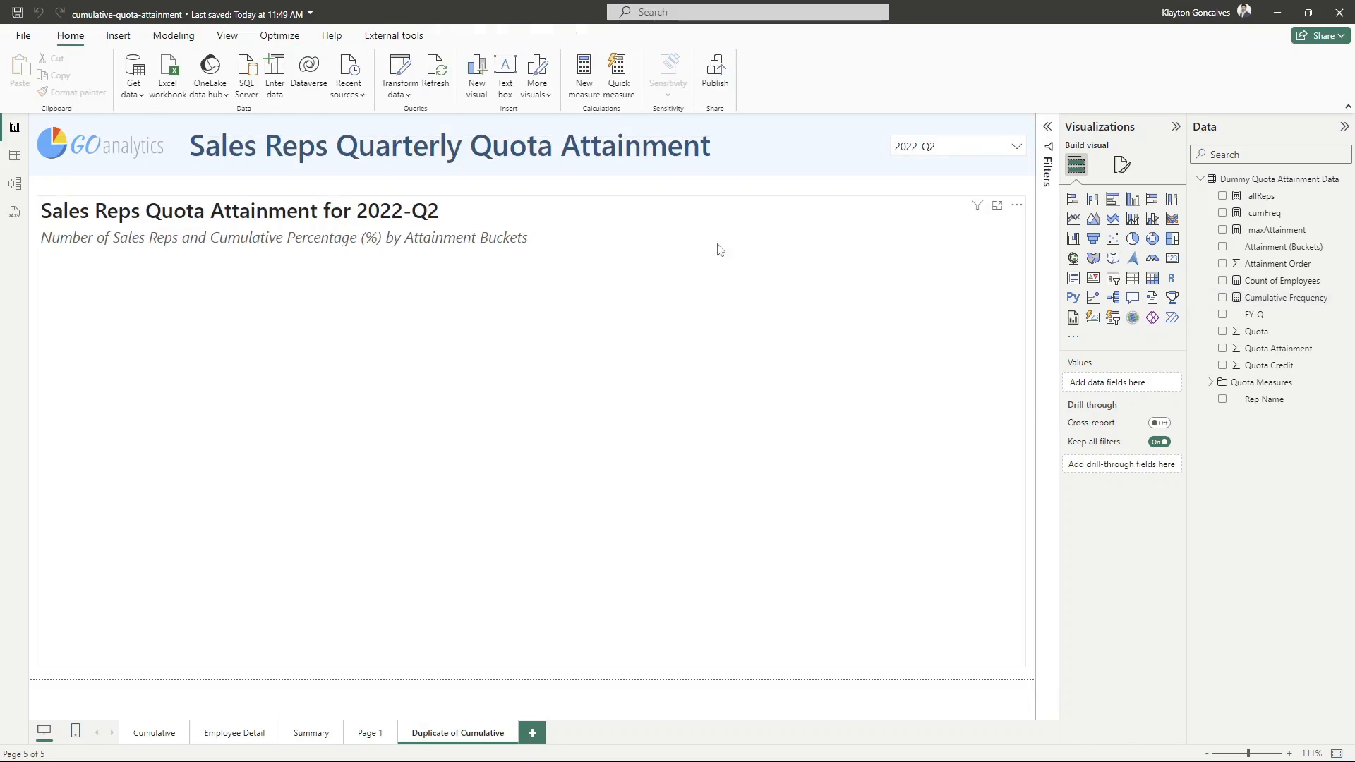
drag(1025, 666, 197, 365)
click(585, 276)
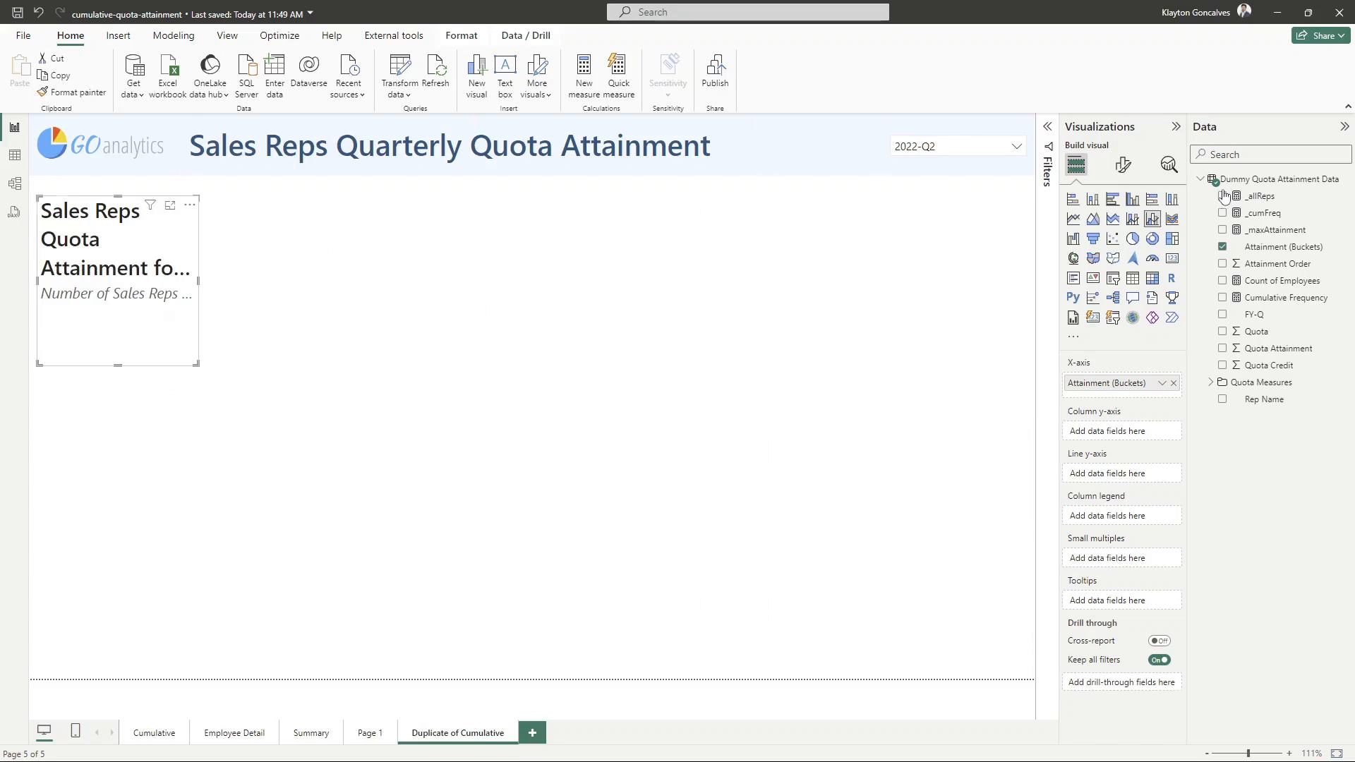
Insert a large Table visual beside the shrunken chart and add Attainment (Buckets) as its column
click(1136, 283)
drag(139, 416, 560, 214)
drag(618, 357, 977, 656)
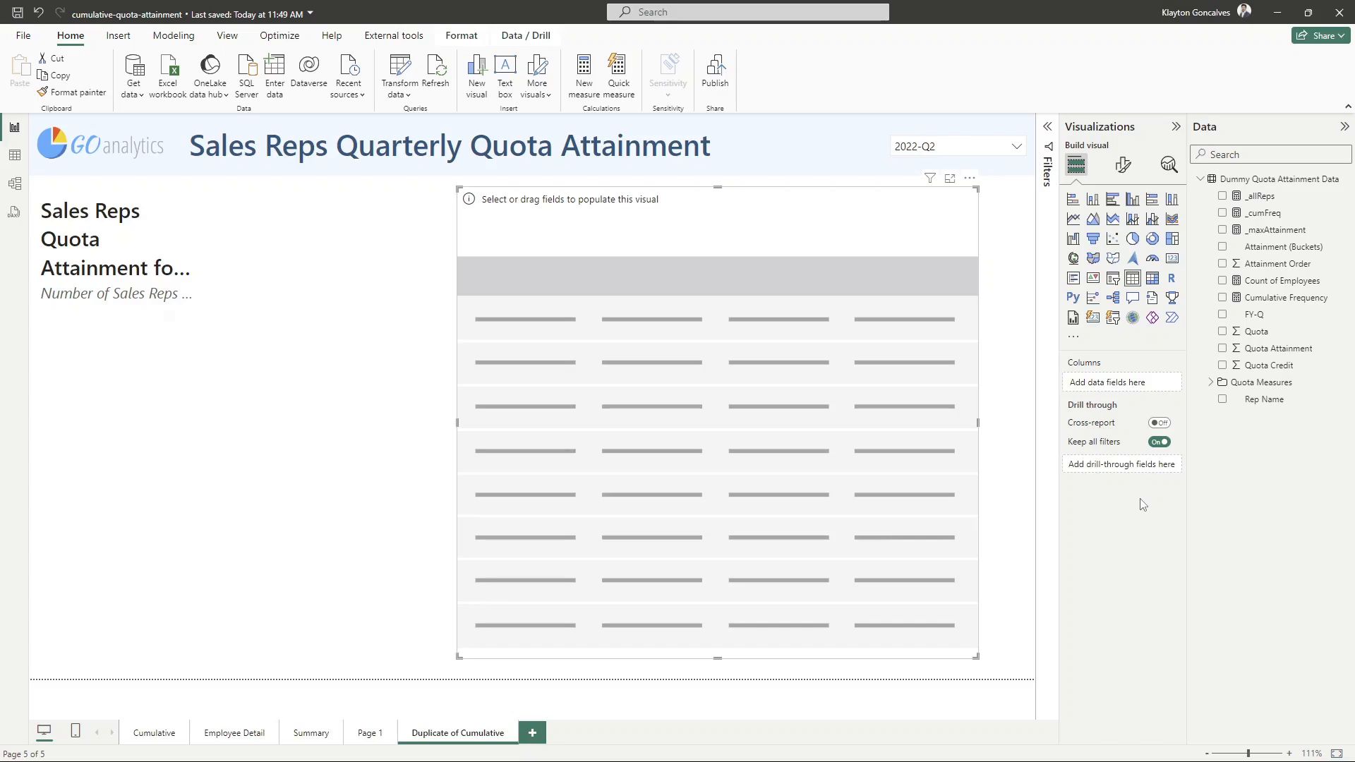
drag(1273, 247, 1135, 388)
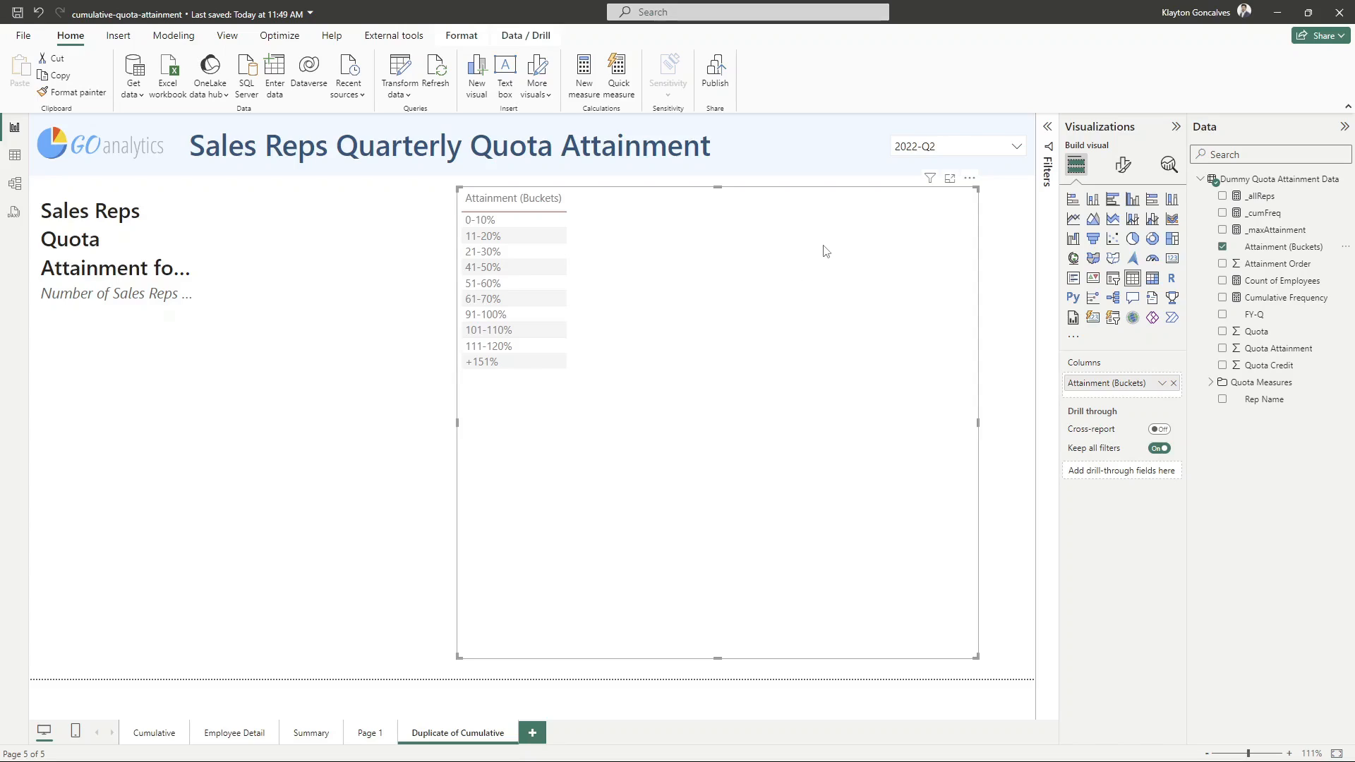
Sort the Attainment (Buckets) column by its own values, and restore Attainment Order as its sort column
click(1296, 248)
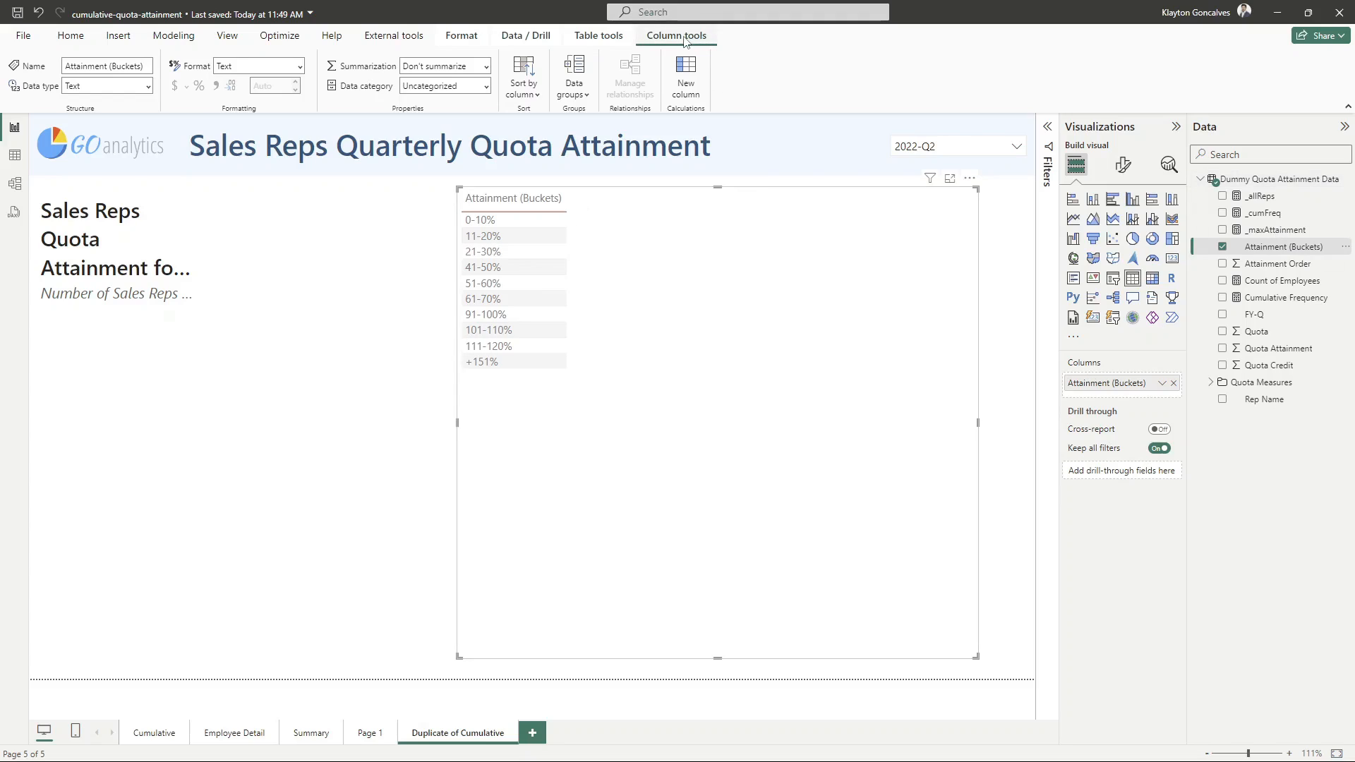
click(534, 96)
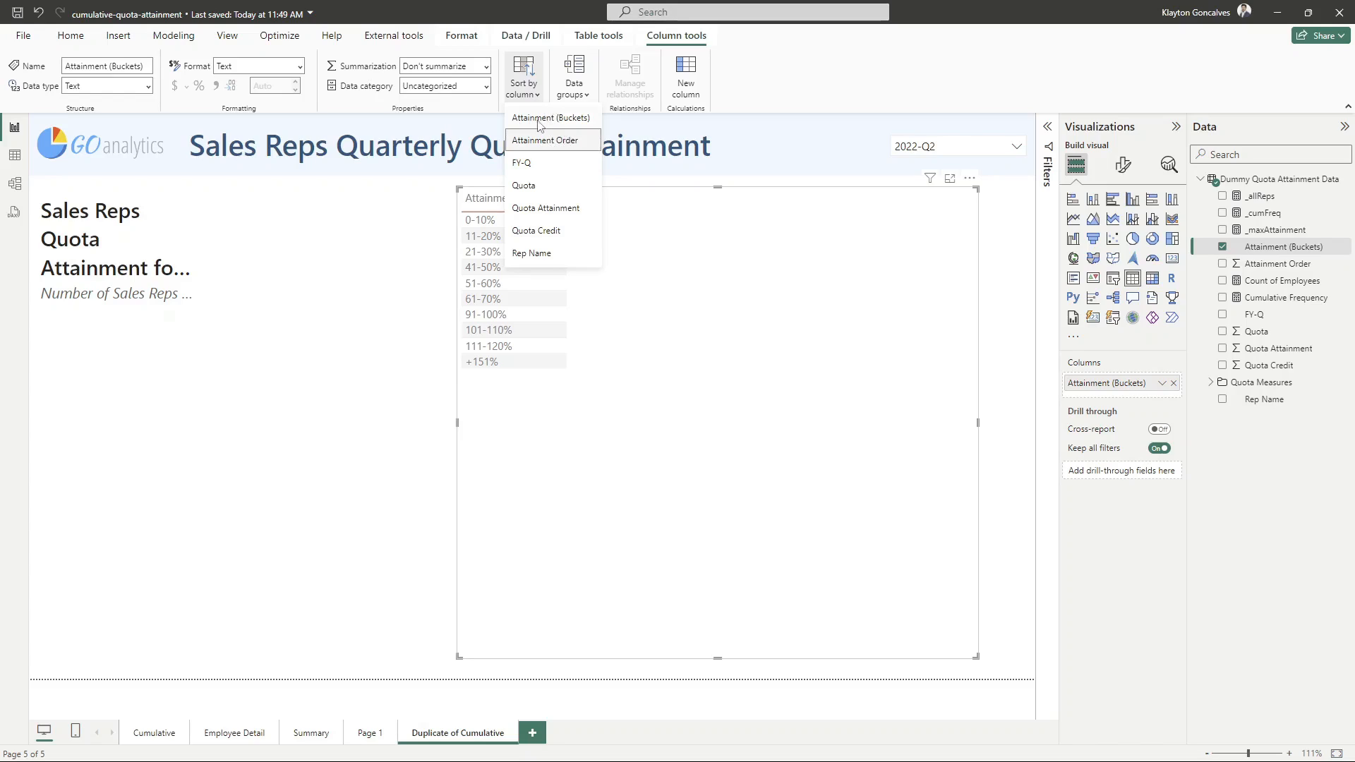
click(535, 118)
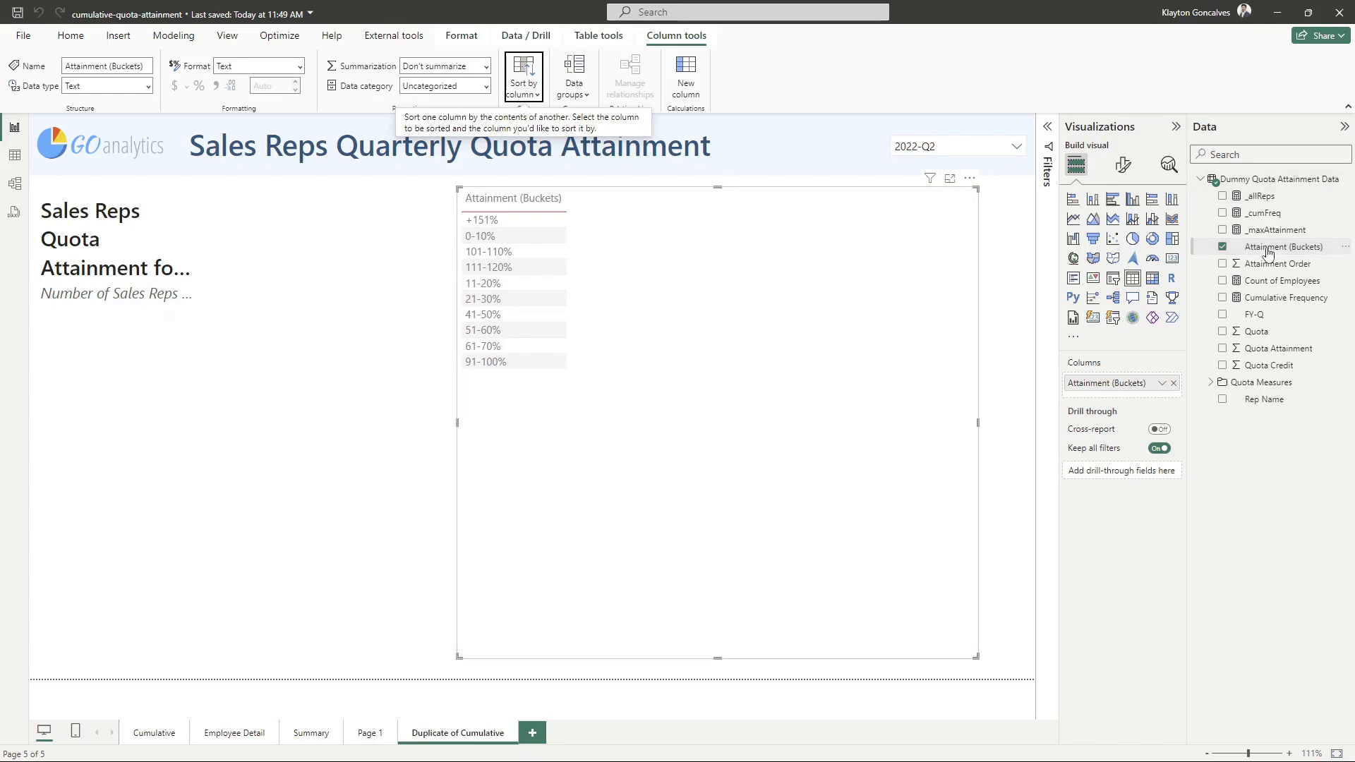
click(531, 90)
click(548, 140)
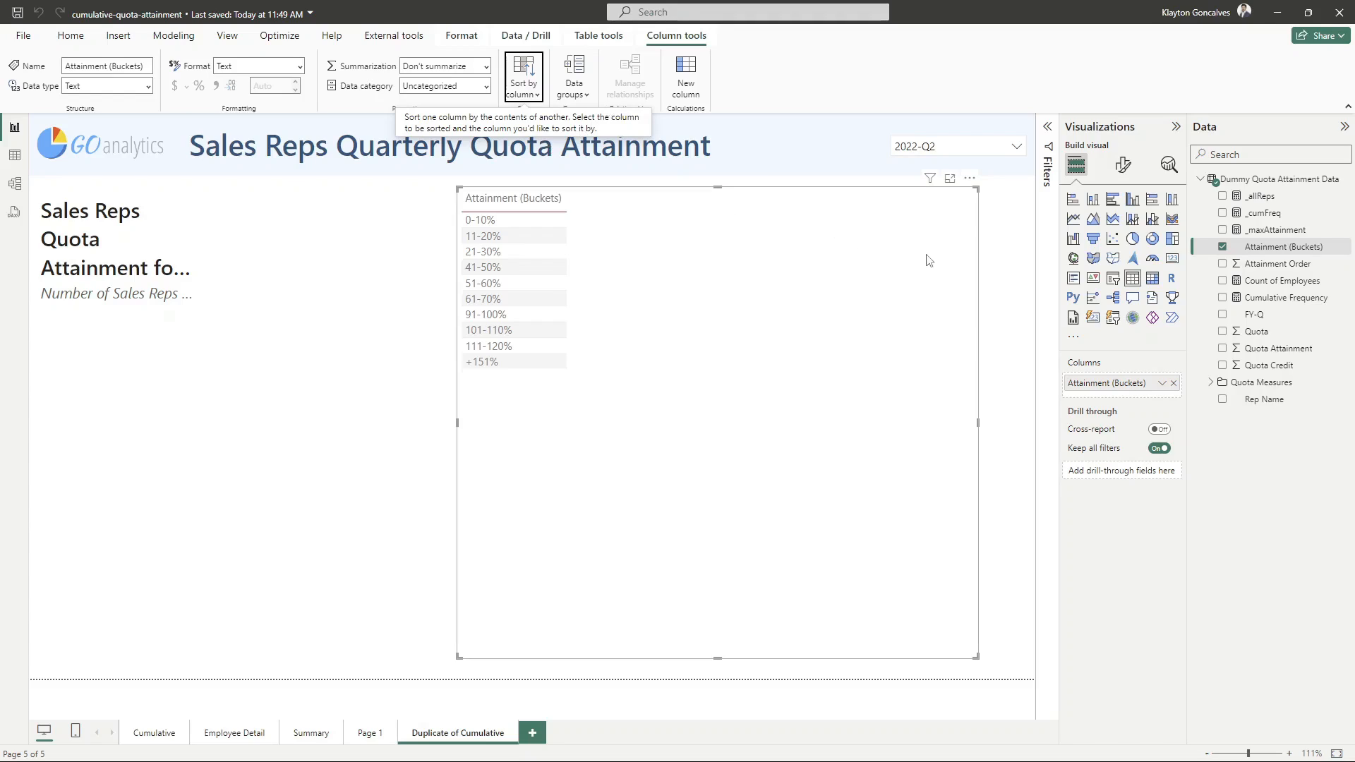
Add Count of Employees to the table and compare it with the chart on the Cumulative page, returning to Duplicate of Cumulative
drag(1270, 284, 1146, 391)
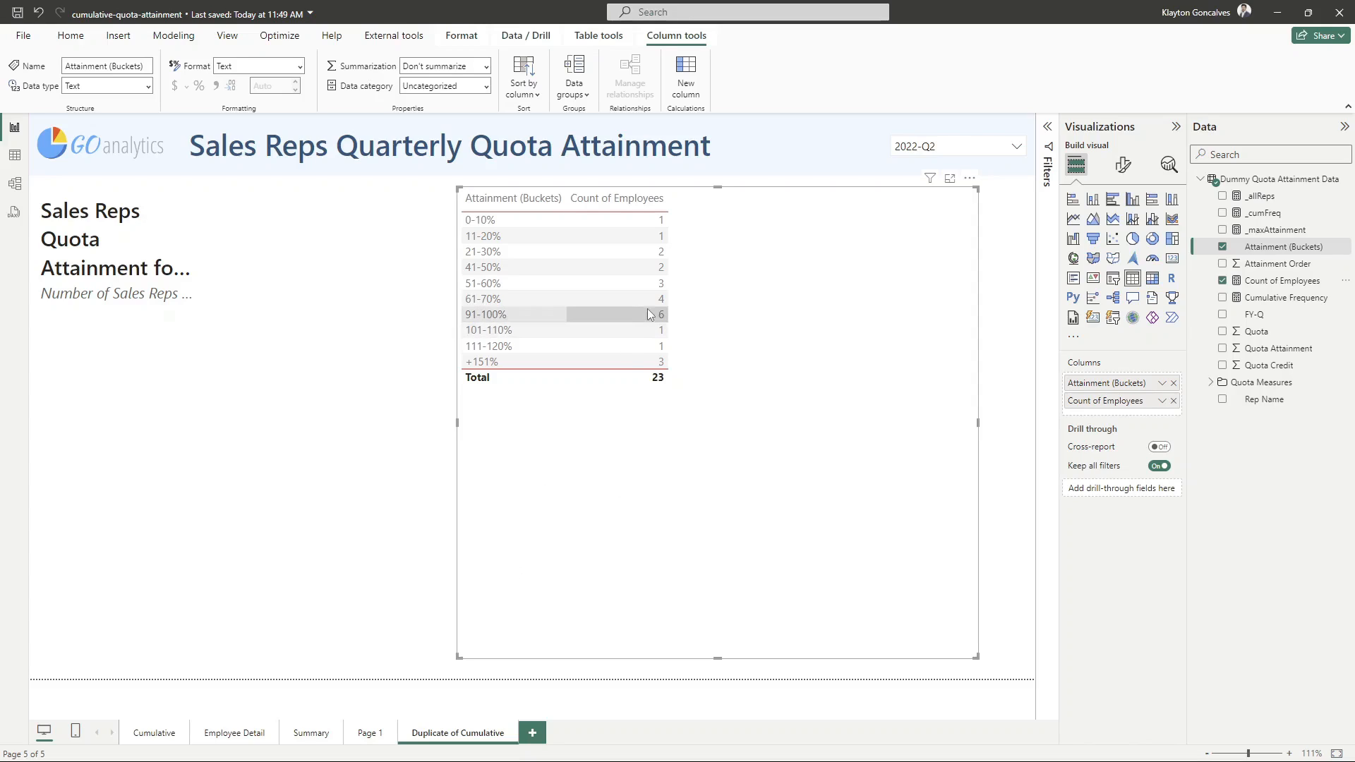
click(148, 735)
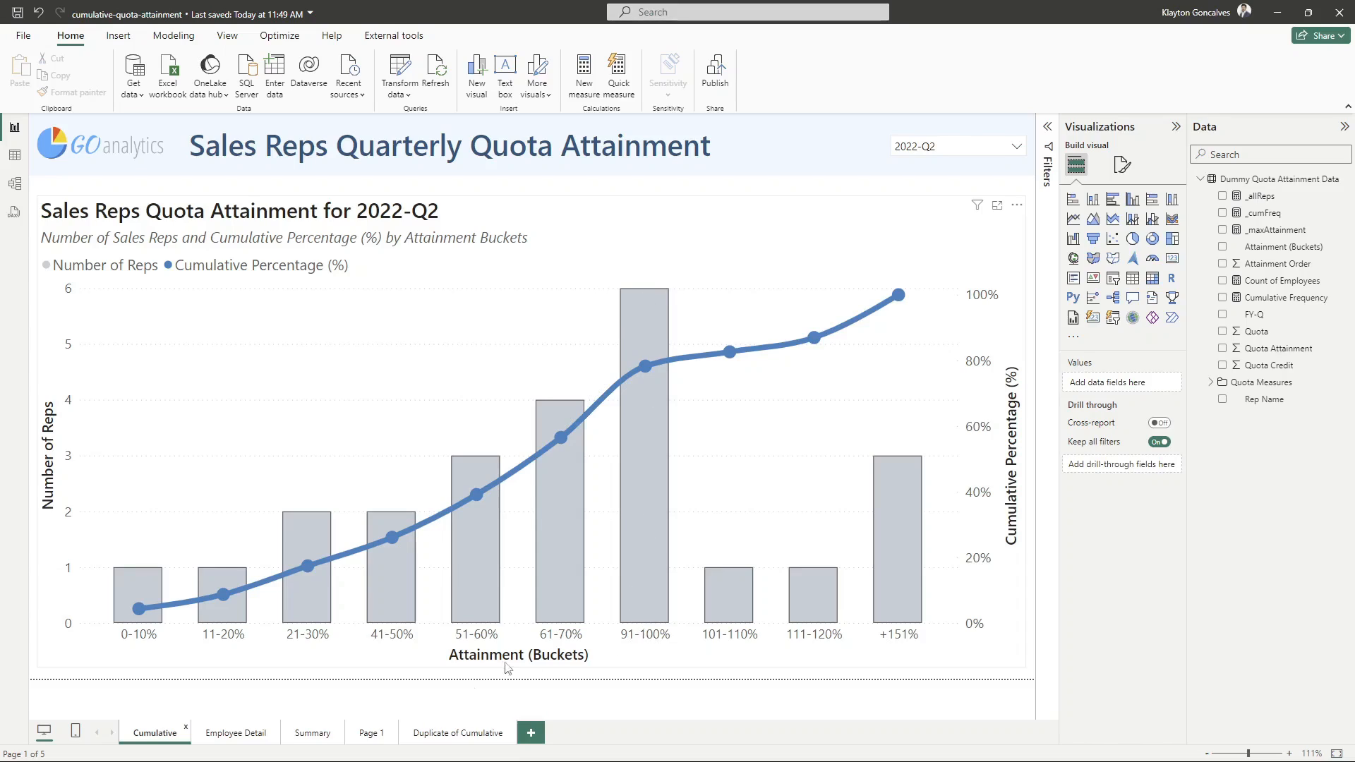
click(458, 741)
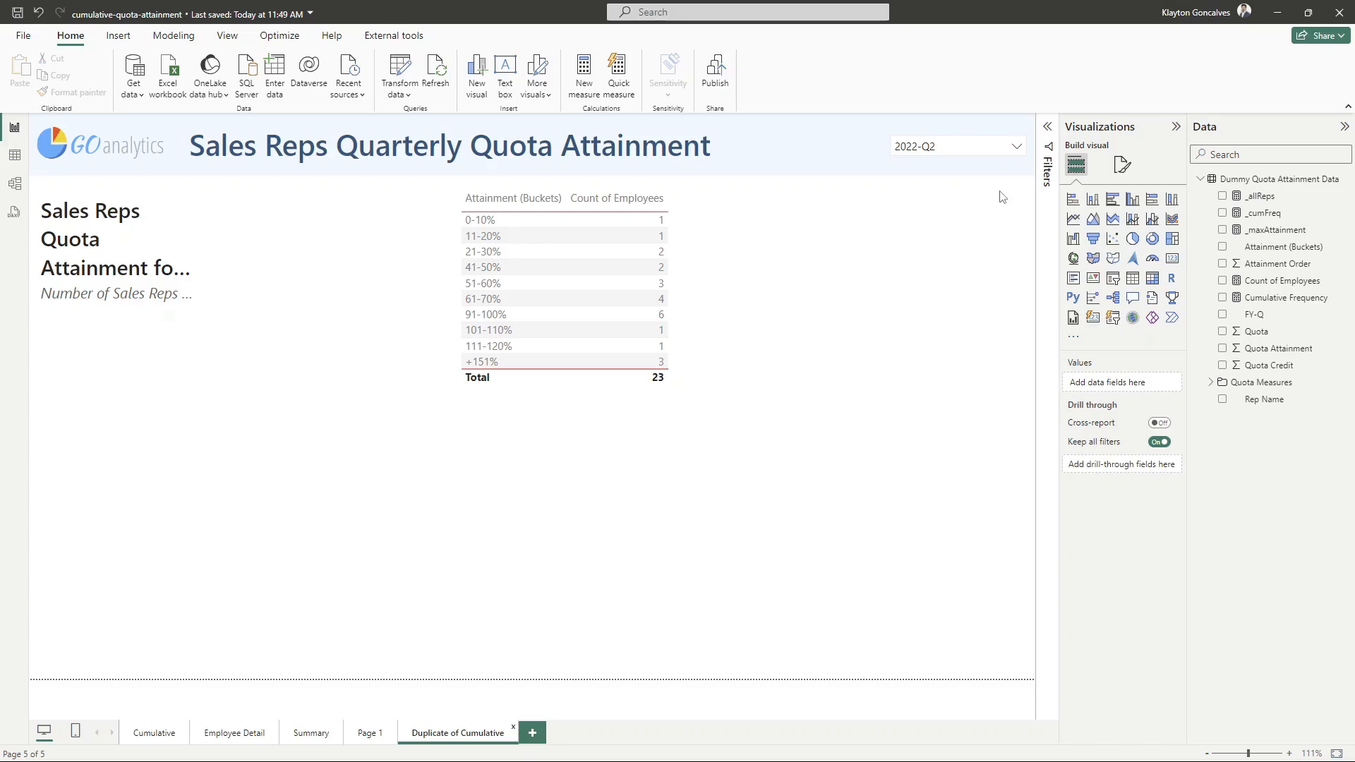
Add Cumulative Frequency as a column in the attainment table and format the measure as a percentage
mouse_move(1282, 297)
mouse_down()
mouse_move(1155, 390)
mouse_move(1301, 299)
mouse_up()
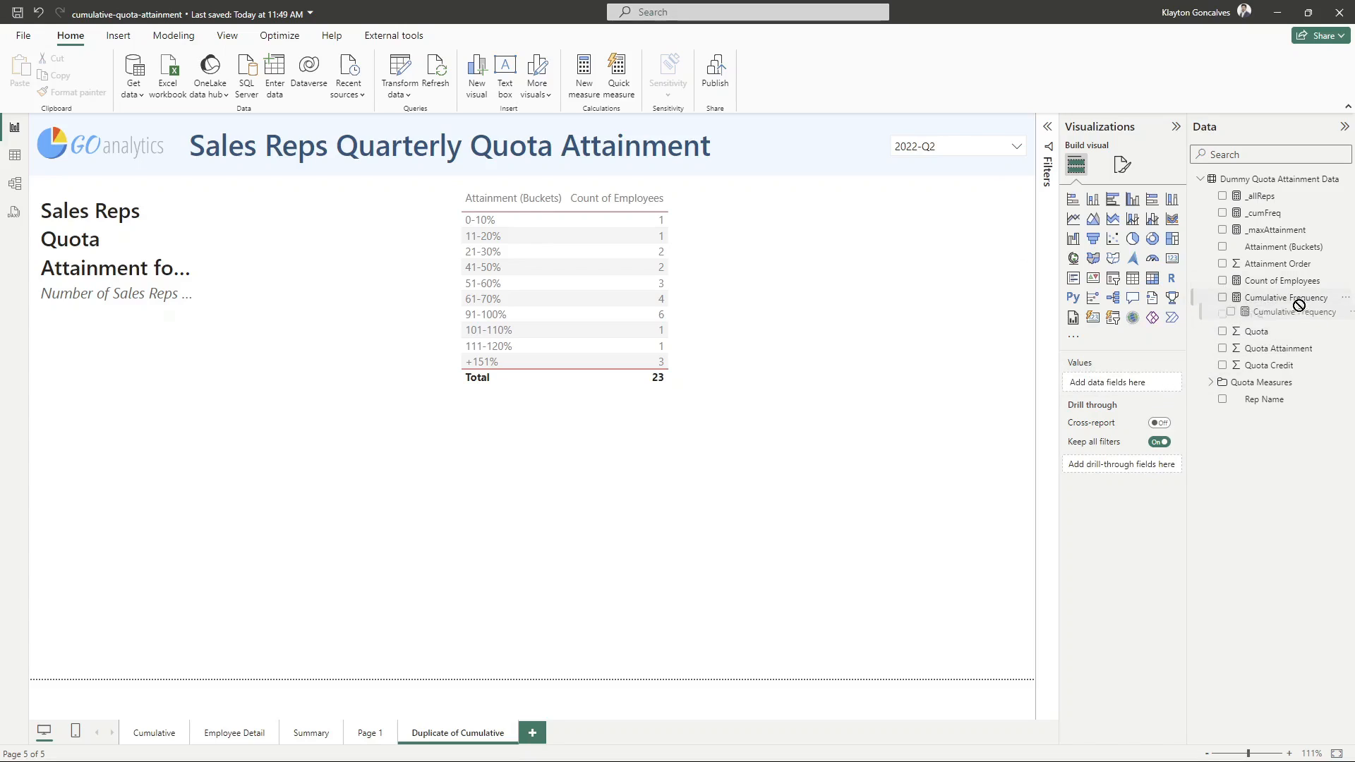
click(877, 290)
drag(1279, 298, 1155, 413)
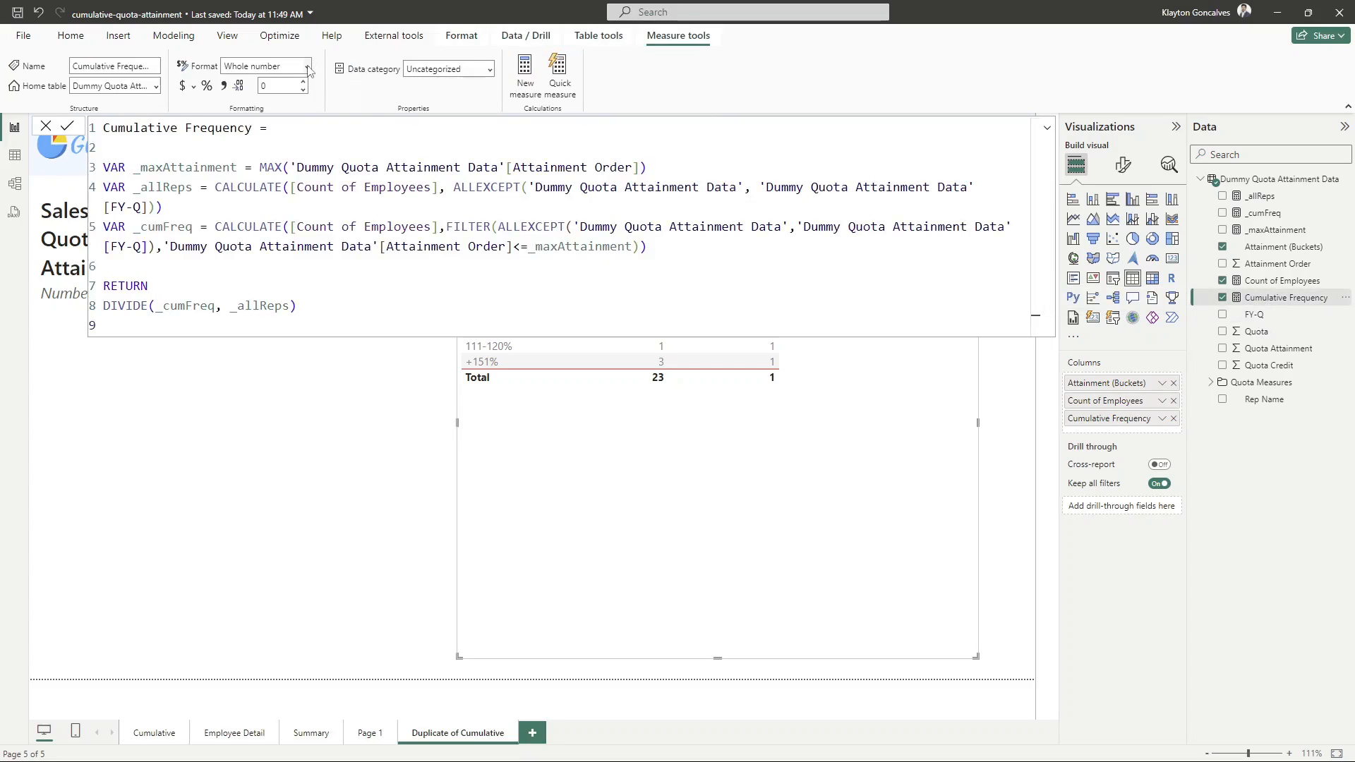
click(205, 86)
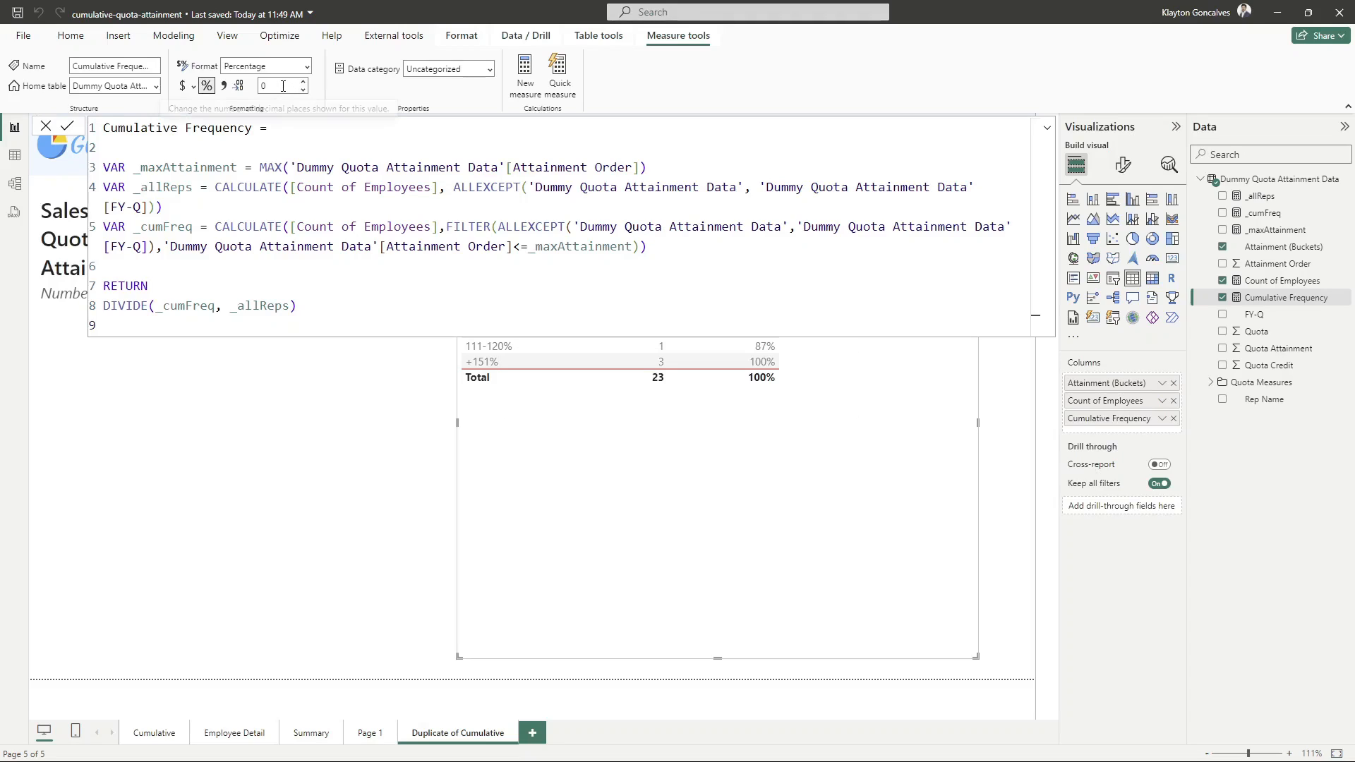
click(1007, 481)
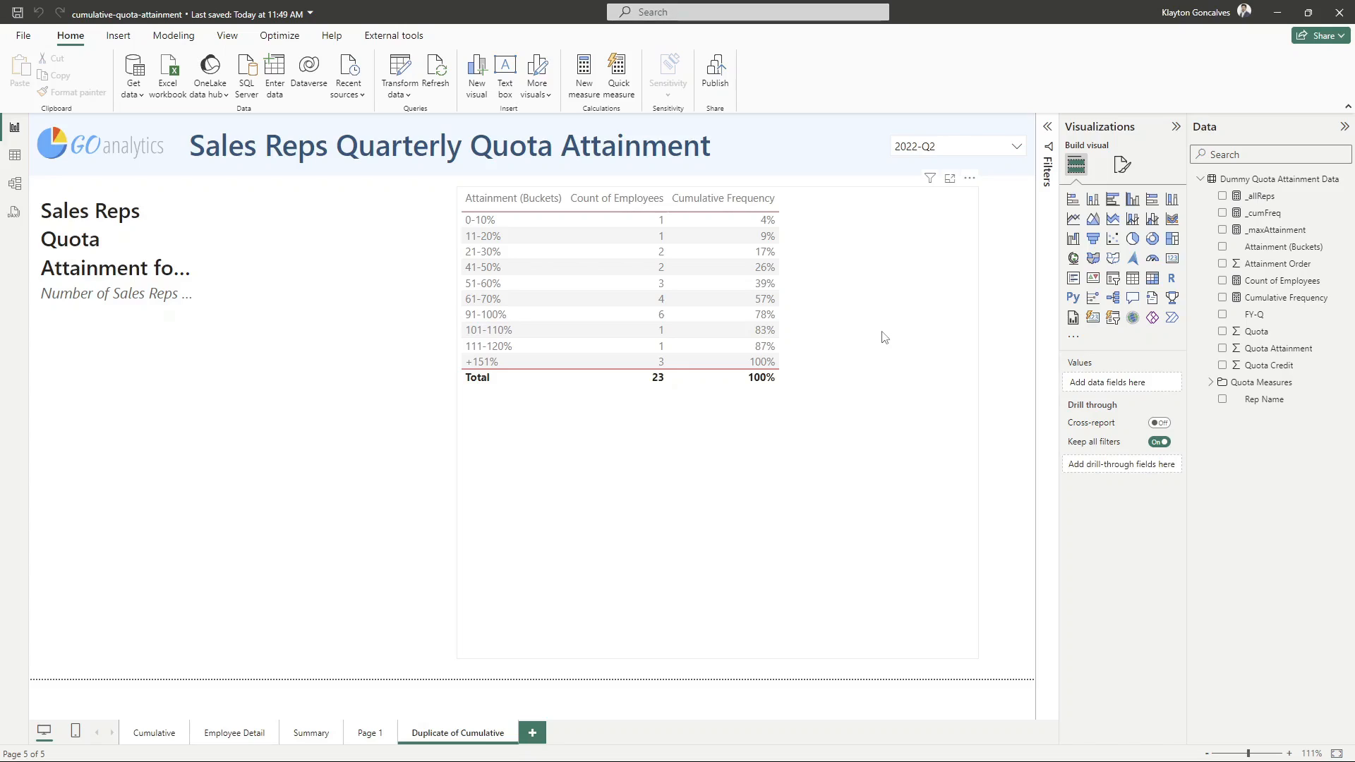
Delete the attainment table and enlarge the shrunken quota attainment chart to fill the report area below the header
click(926, 318)
key(Delete)
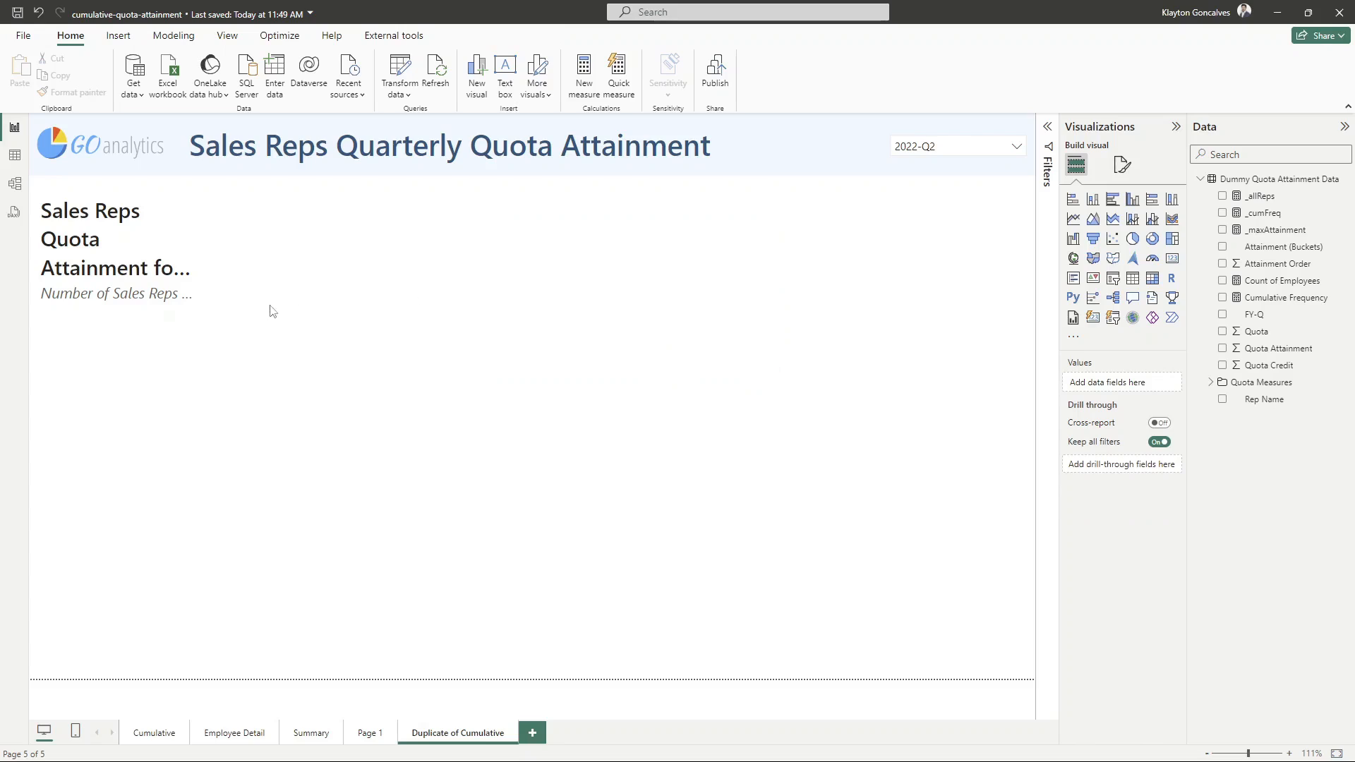
click(173, 256)
drag(196, 364, 1027, 671)
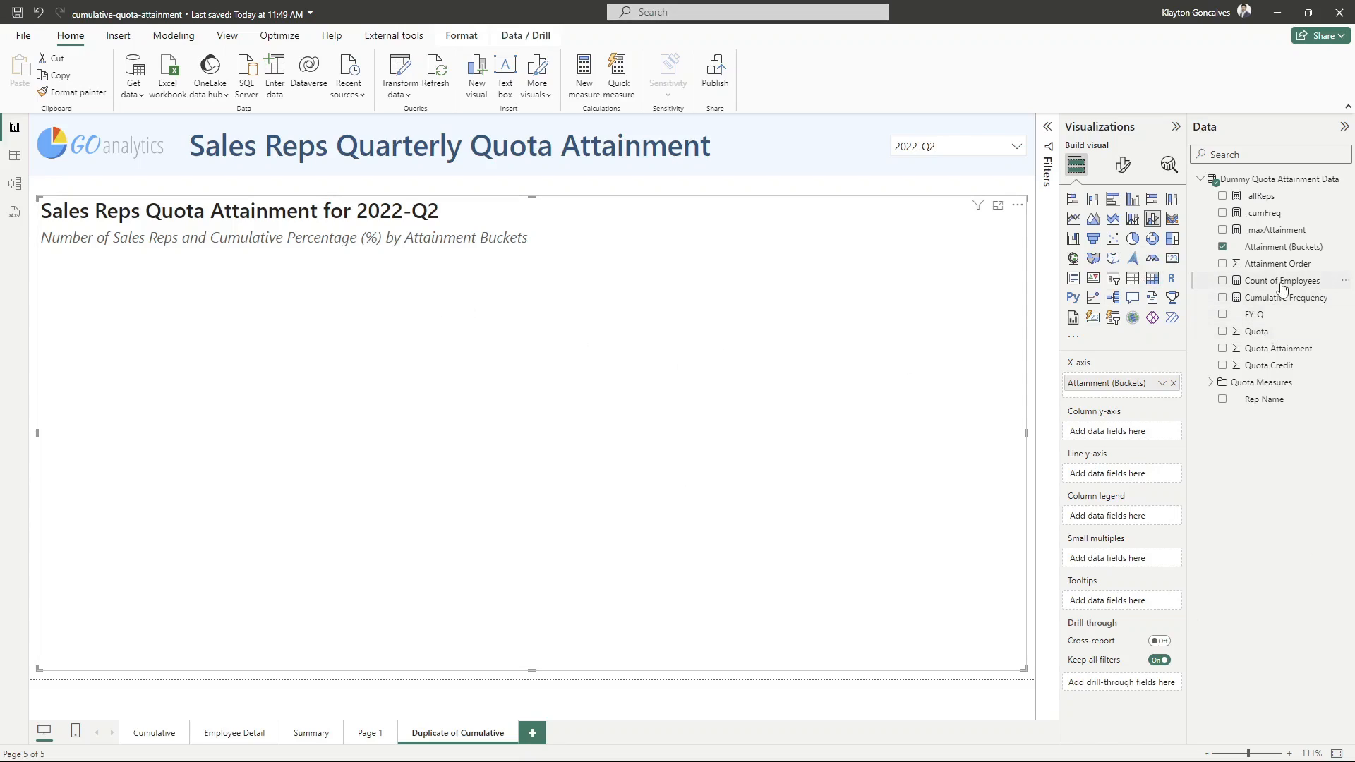
Plot Count of Employees as columns and Cumulative Frequency as the line against Attainment (Buckets), leaving the chart deselected
drag(1283, 286, 1131, 438)
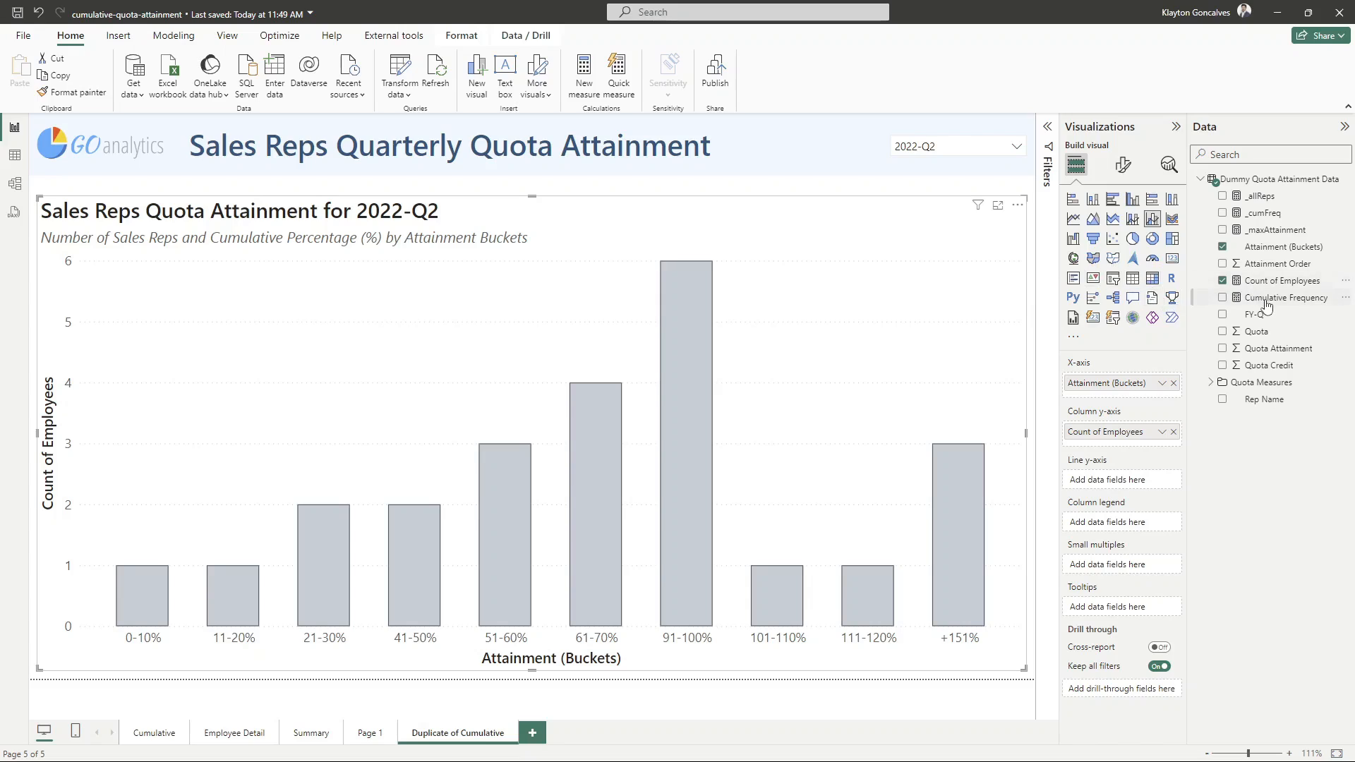
drag(1272, 305, 1125, 483)
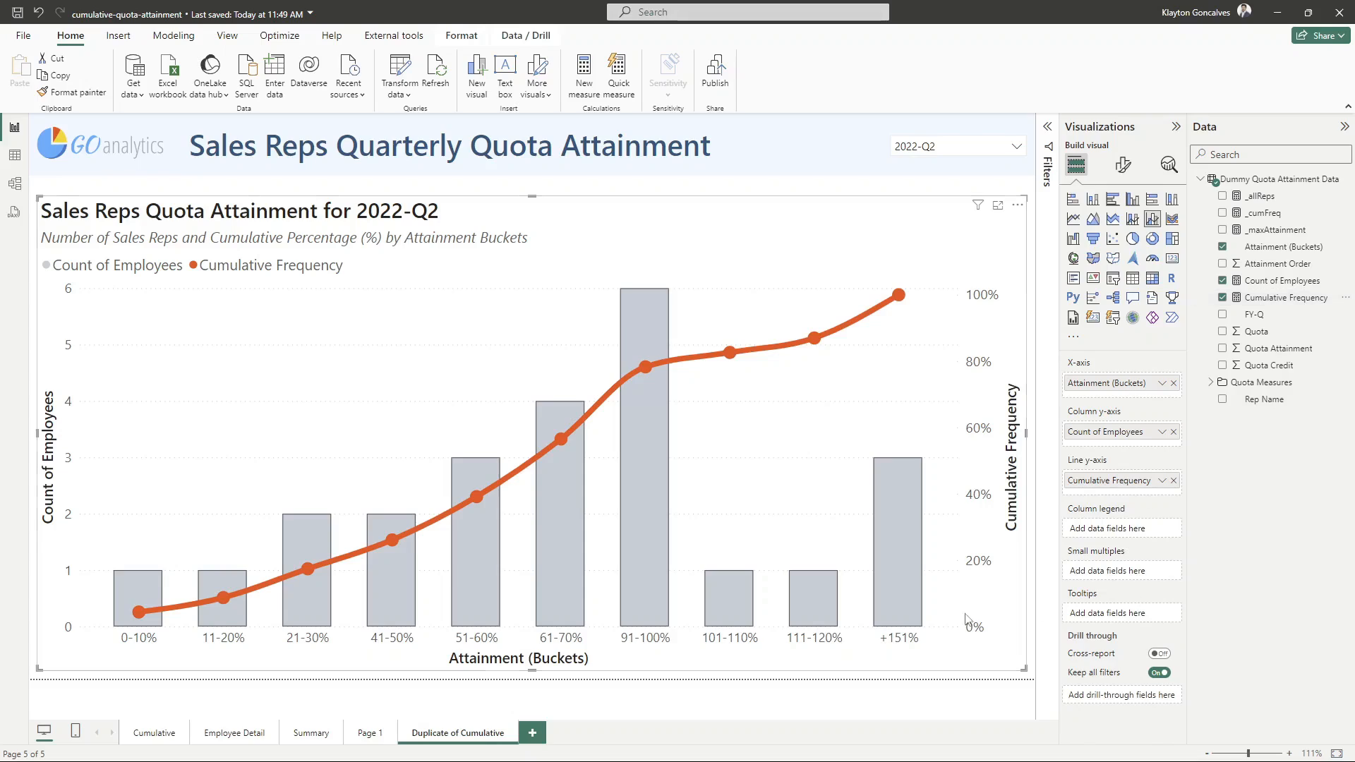
click(911, 704)
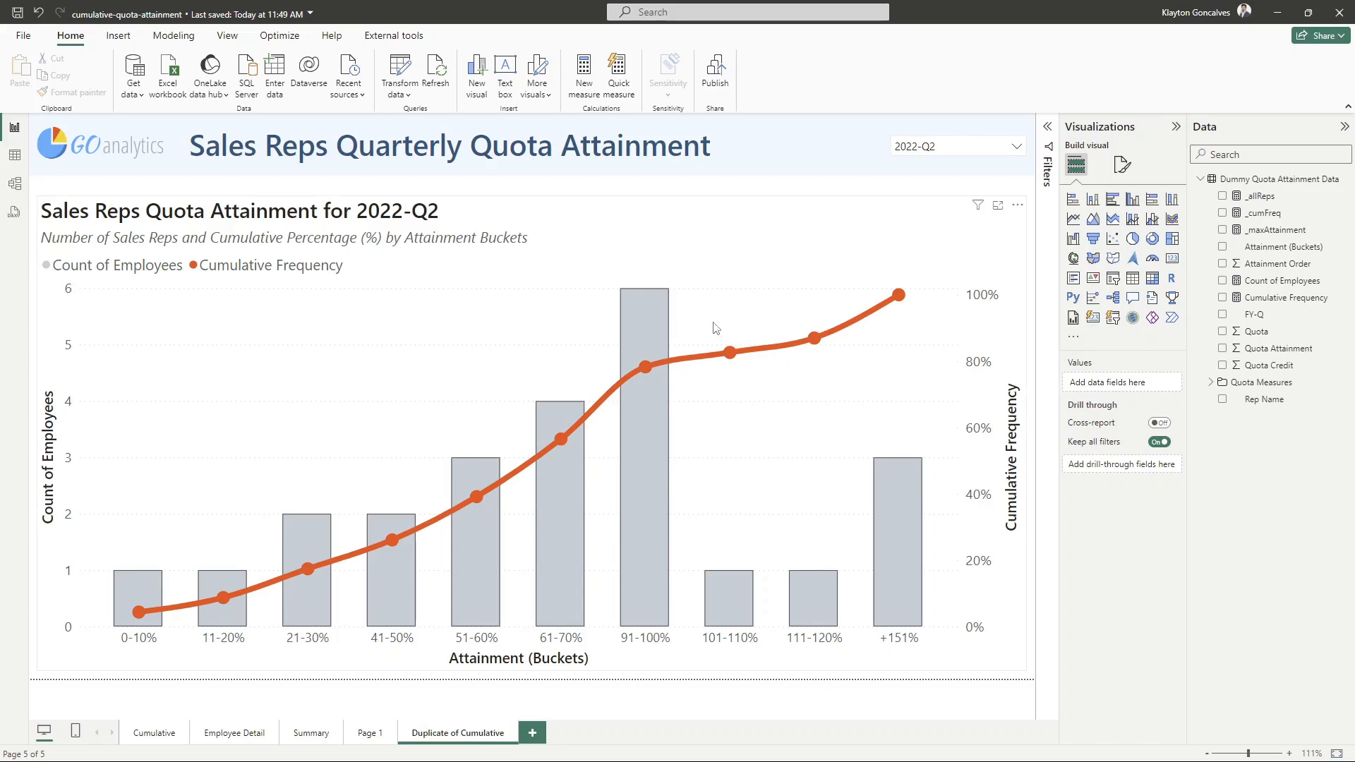
Filter the report page to 2022-Q1 and inspect the chart's Cumulative Frequency at the 61-70% bucket
mouse_move(634, 573)
click(985, 148)
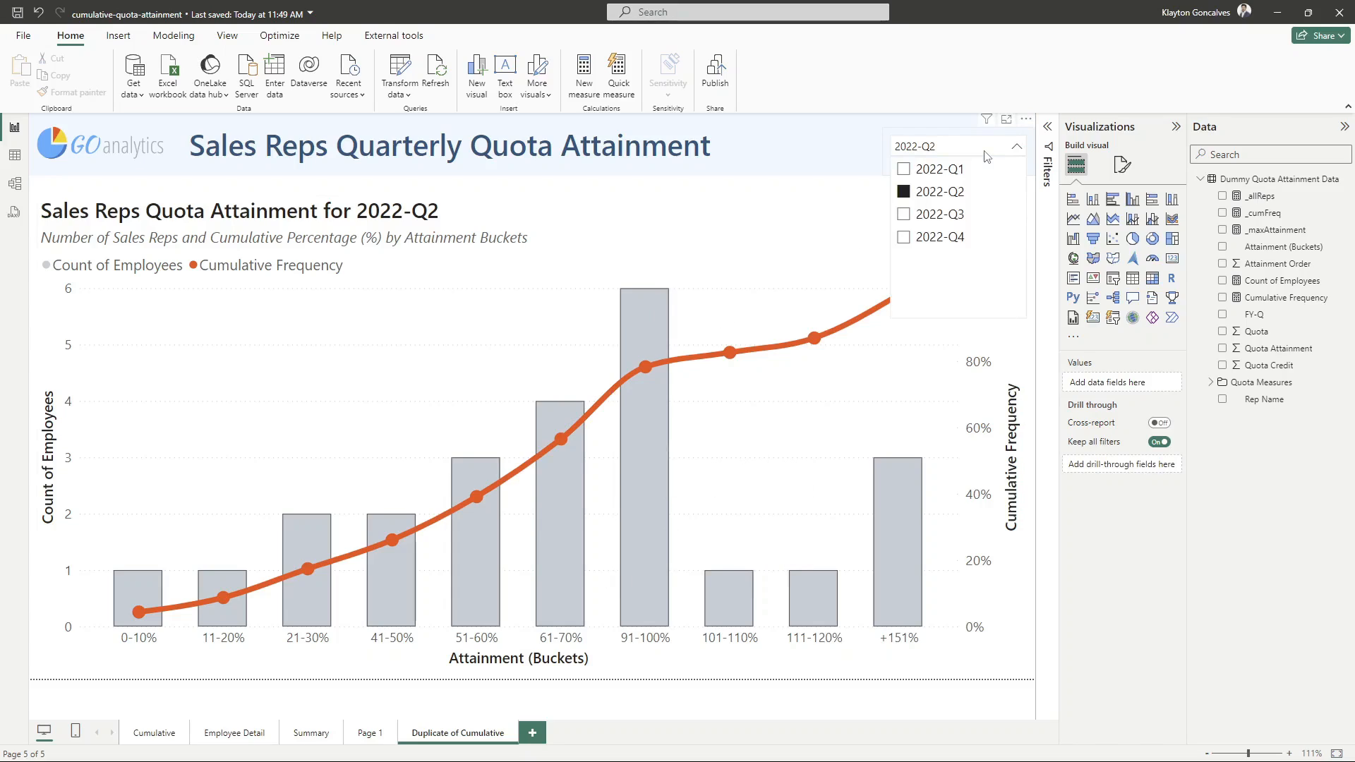
click(943, 173)
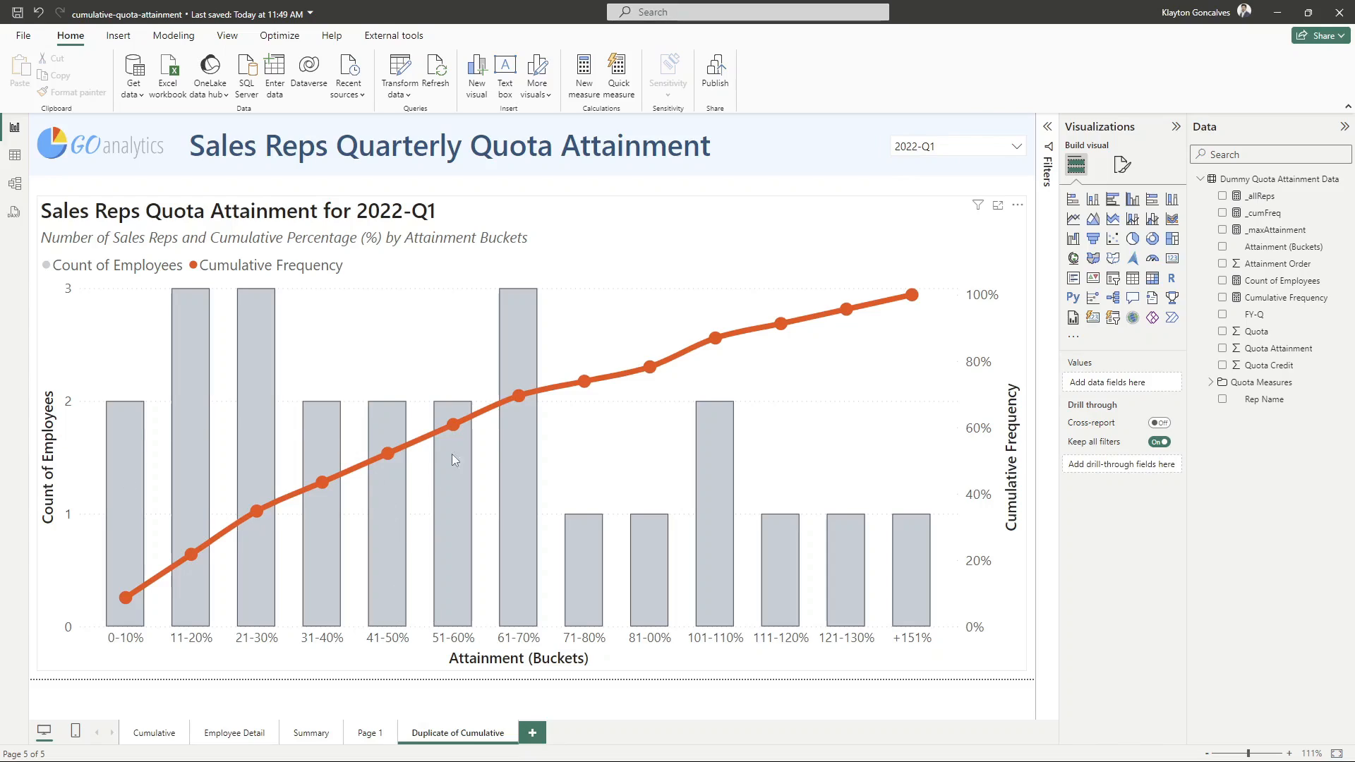
mouse_move(519, 394)
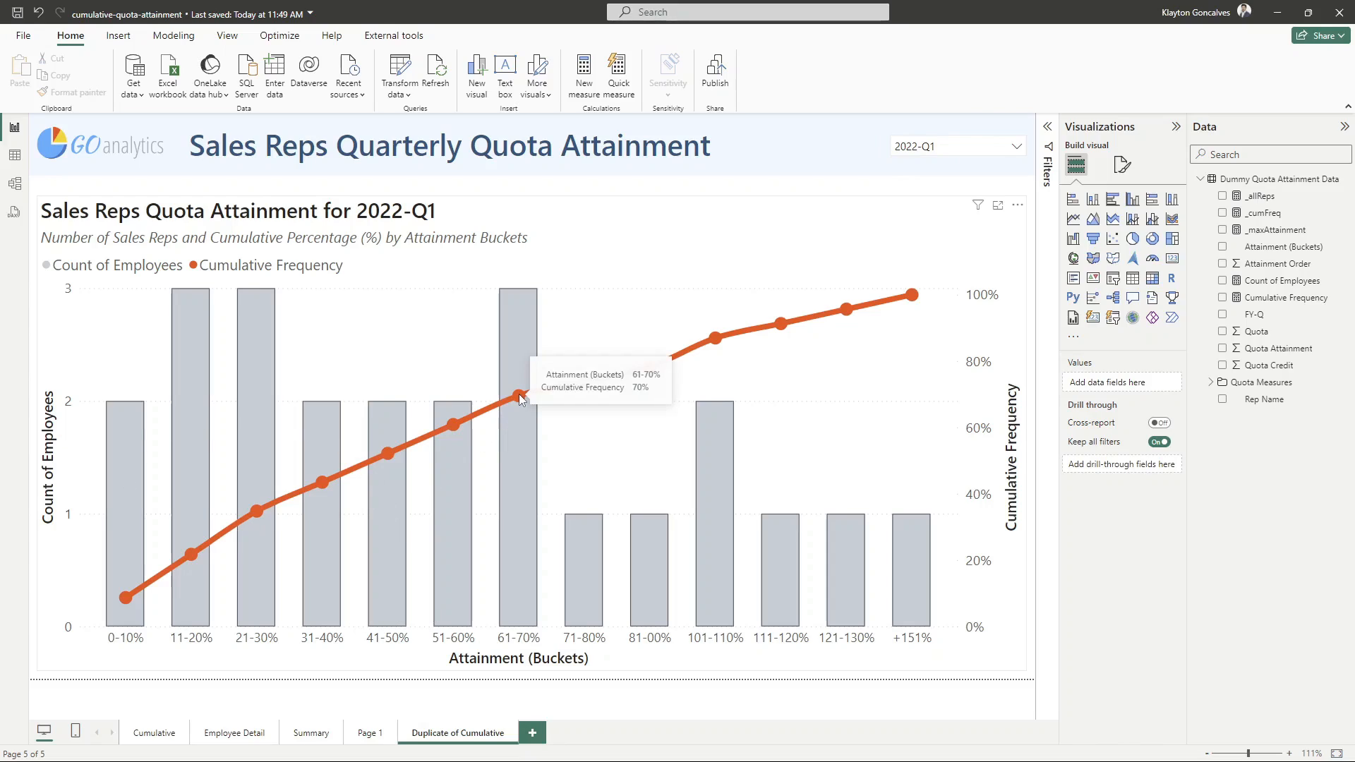